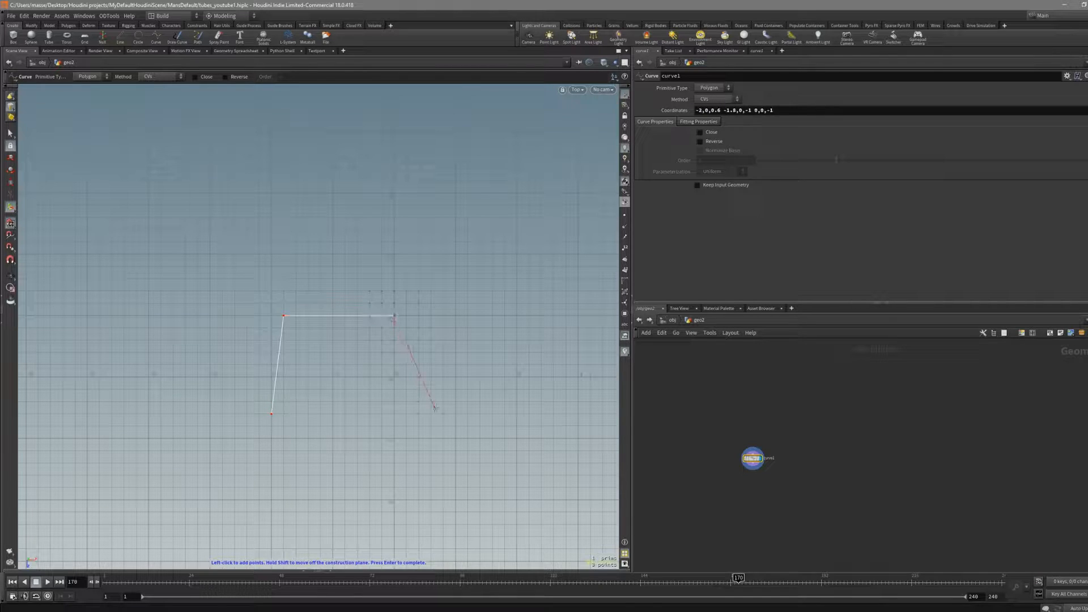
Step: Extend the polygon curve with further points rising to 1 unit high in the left view, and finish it
key(space+4)
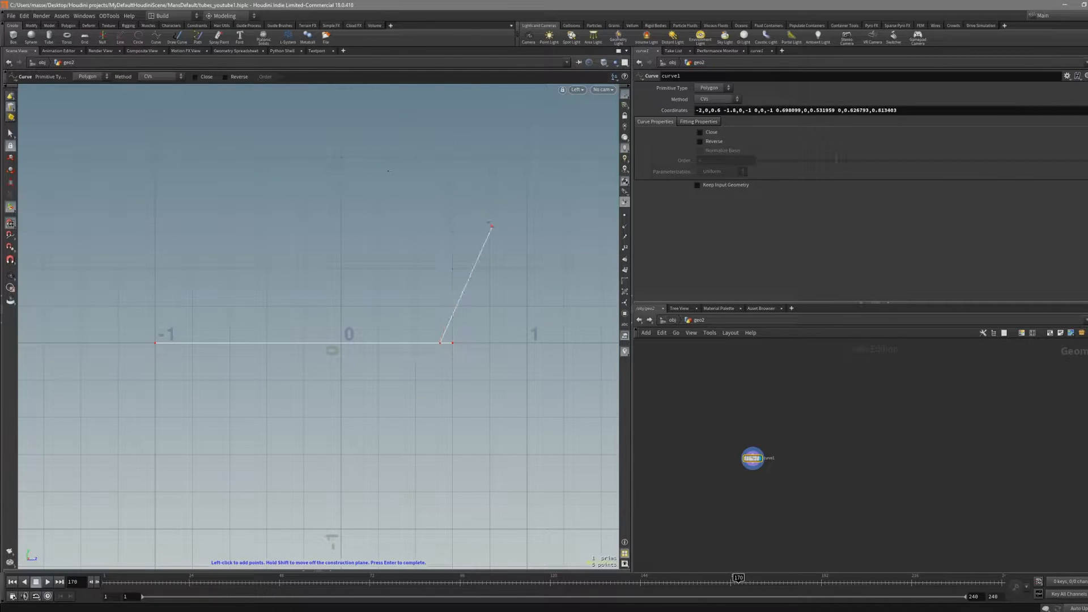
key(space+1)
drag(182, 244, 501, 311)
key(space+g)
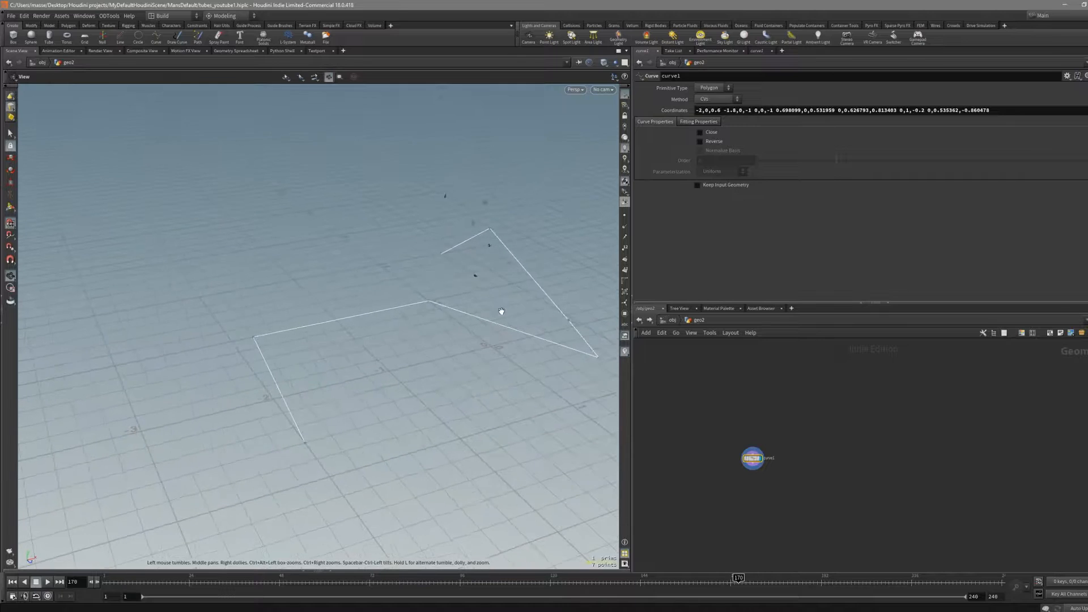
scroll(769, 443, up, 1)
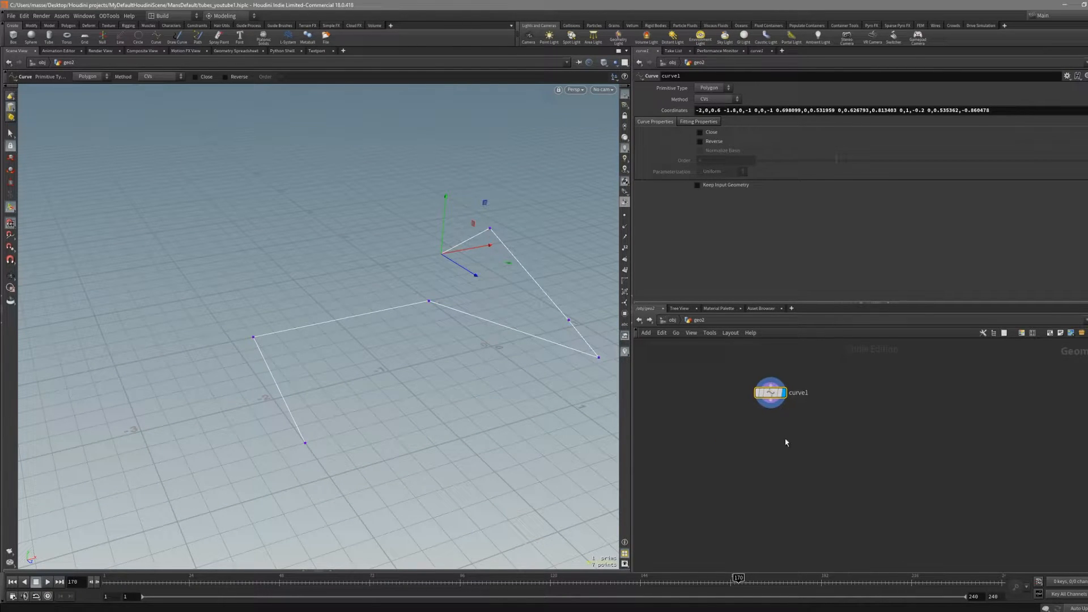
Step: Add a Sweep node fed by the curve's output
drag(484, 356, 456, 368)
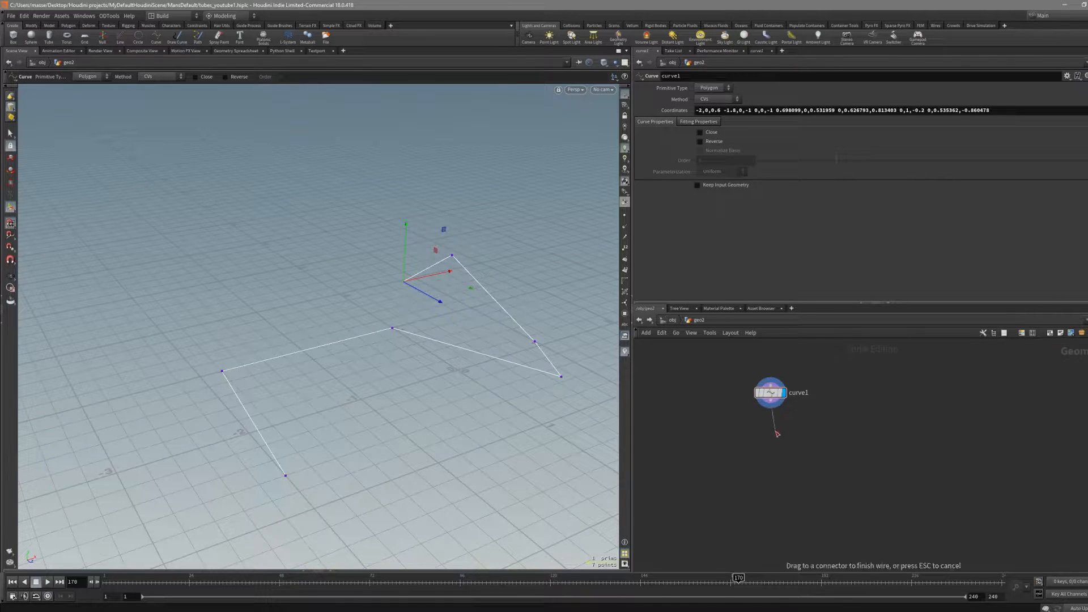
key(Tab)
text(swe)
key(Return)
key(Return)
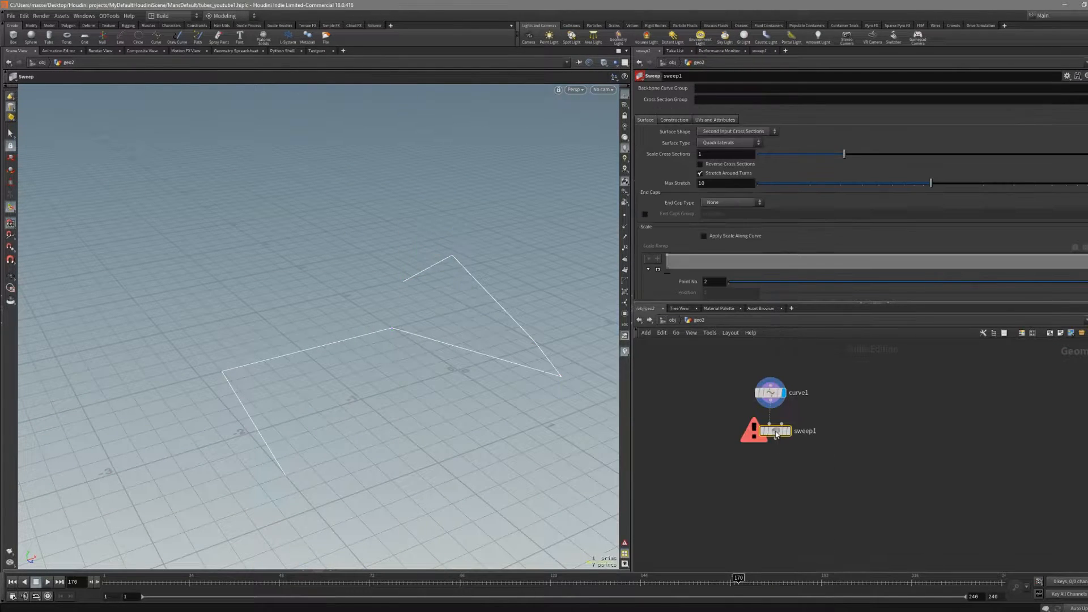
Step: Display the sweep, set its Surface Shape to Round Tube, and place the node further below the curve
click(741, 132)
click(742, 135)
click(744, 132)
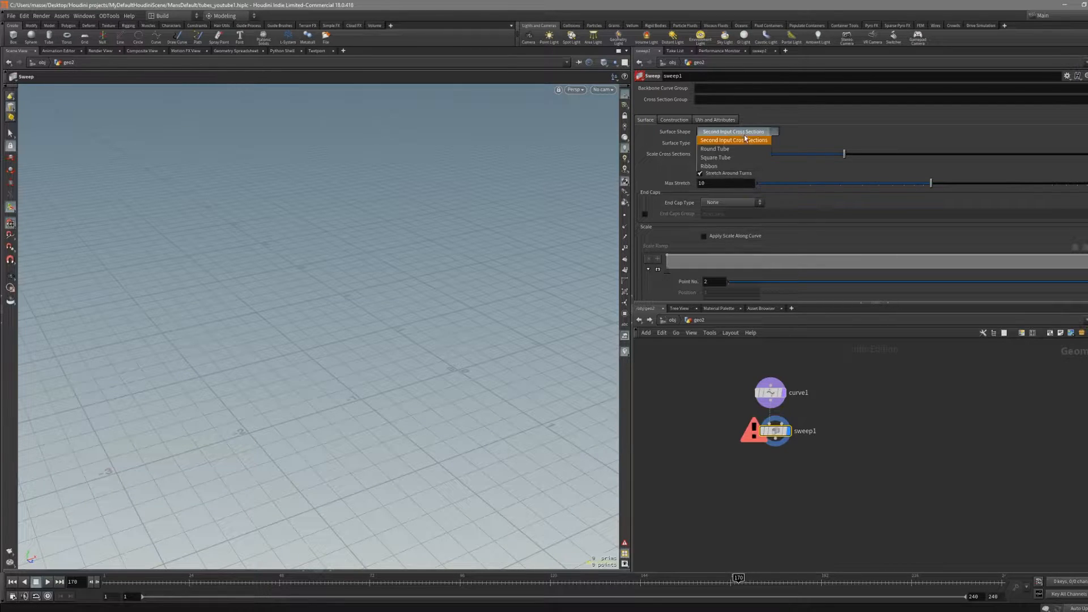
click(744, 150)
key(Escape)
drag(470, 317, 545, 369)
mouse_move(790, 462)
mouse_down()
mouse_move(771, 433)
mouse_move(780, 483)
mouse_up()
mouse_move(470, 408)
alt+mouse_down()
mouse_move(366, 416)
mouse_move(369, 444)
mouse_move(448, 378)
mouse_move(454, 350)
mouse_move(608, 398)
alt+mouse_up()
key(shift+w)
Step: Display the curve node and set its Primitive Type to NURBS
click(765, 392)
key(r)
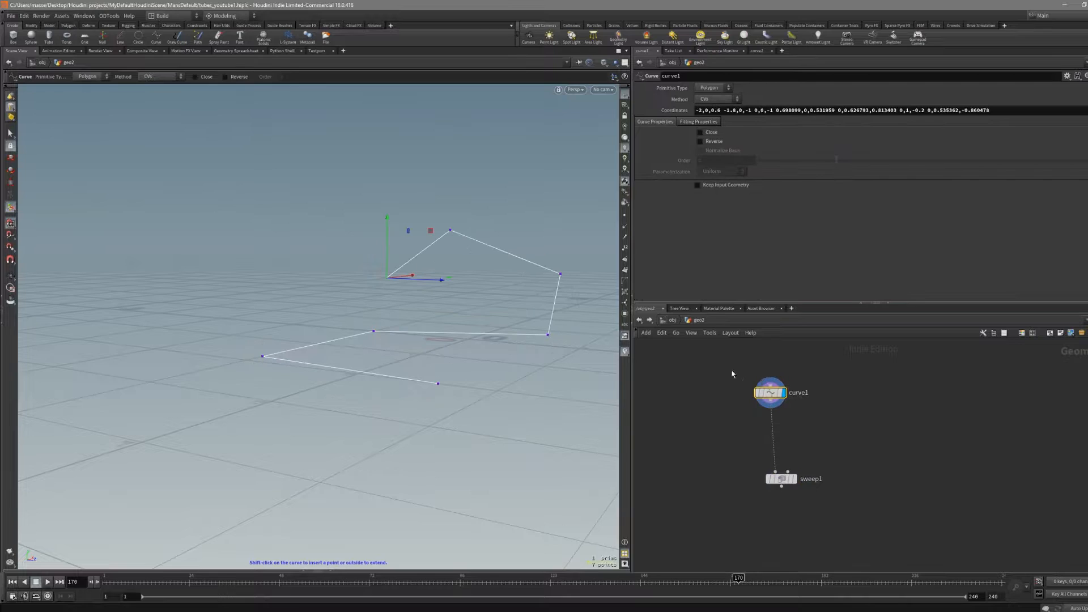
alt+drag(497, 304, 456, 320)
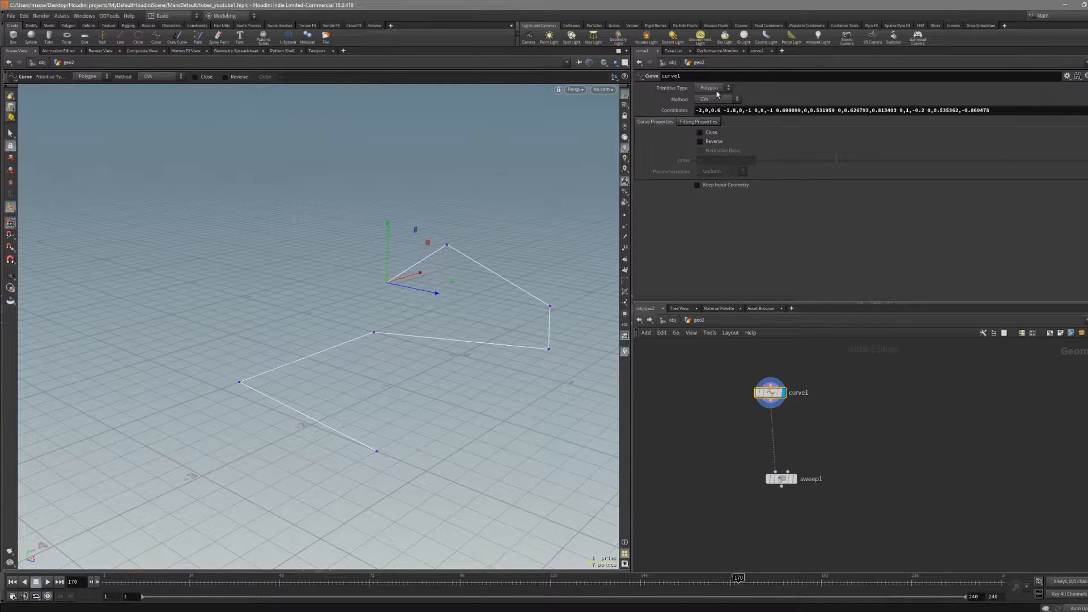
click(706, 105)
Step: Reshape the NURBS curve by moving its control points, undoing one of the moves and raising the upper bend
drag(431, 267, 451, 248)
drag(537, 309, 554, 273)
key(ctrl+z)
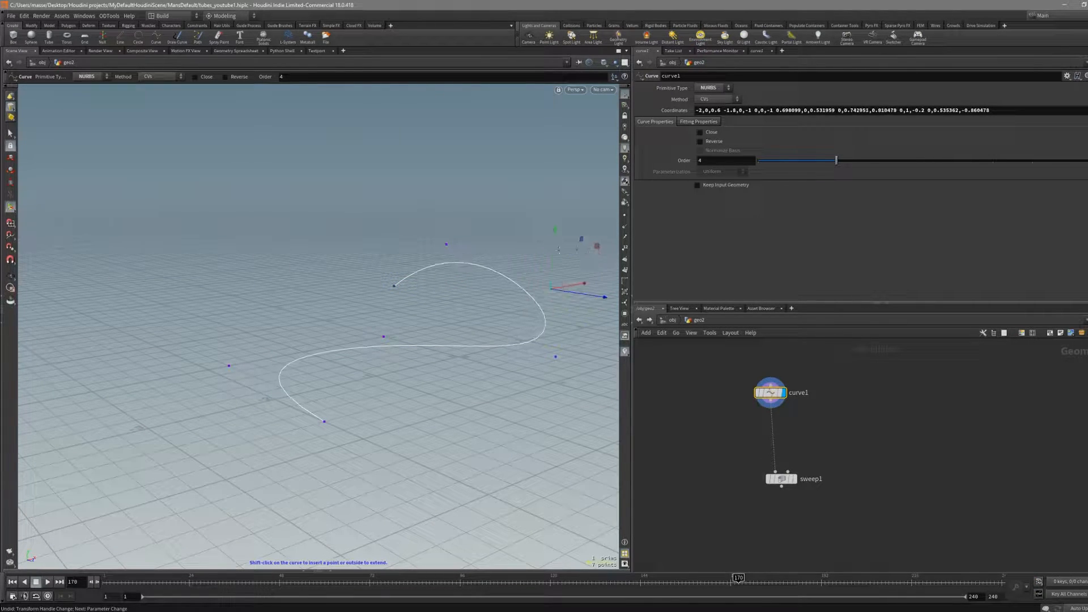
drag(445, 245, 451, 218)
alt+drag(452, 217, 445, 275)
drag(268, 313, 245, 301)
alt+drag(303, 306, 358, 308)
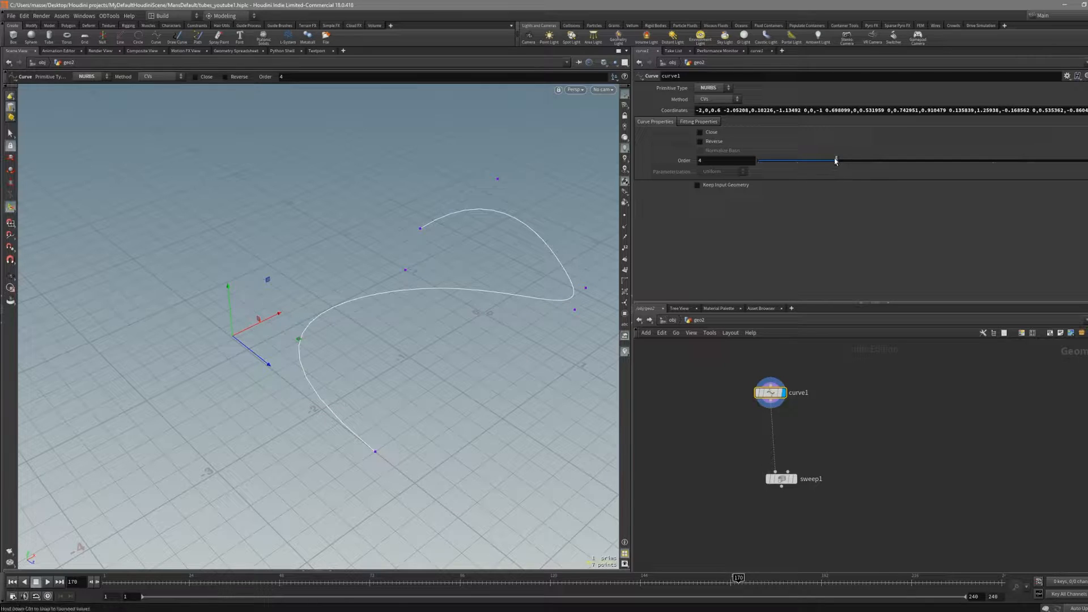
Step: Display the swept tube and examine its surface and bends with wireframe shading switched on and off
click(782, 479)
mouse_move(529, 382)
mouse_down()
mouse_move(539, 252)
mouse_move(447, 361)
mouse_move(493, 284)
mouse_move(478, 274)
mouse_move(464, 324)
mouse_move(456, 316)
mouse_move(438, 337)
mouse_move(474, 339)
mouse_move(518, 279)
mouse_move(502, 368)
mouse_move(388, 382)
mouse_move(556, 363)
mouse_move(638, 389)
mouse_up()
key(s)
click(388, 320)
key(Escape)
key(shift+w)
click(475, 340)
key(shift+w)
drag(391, 393, 414, 262)
scroll(358, 357, up, 4)
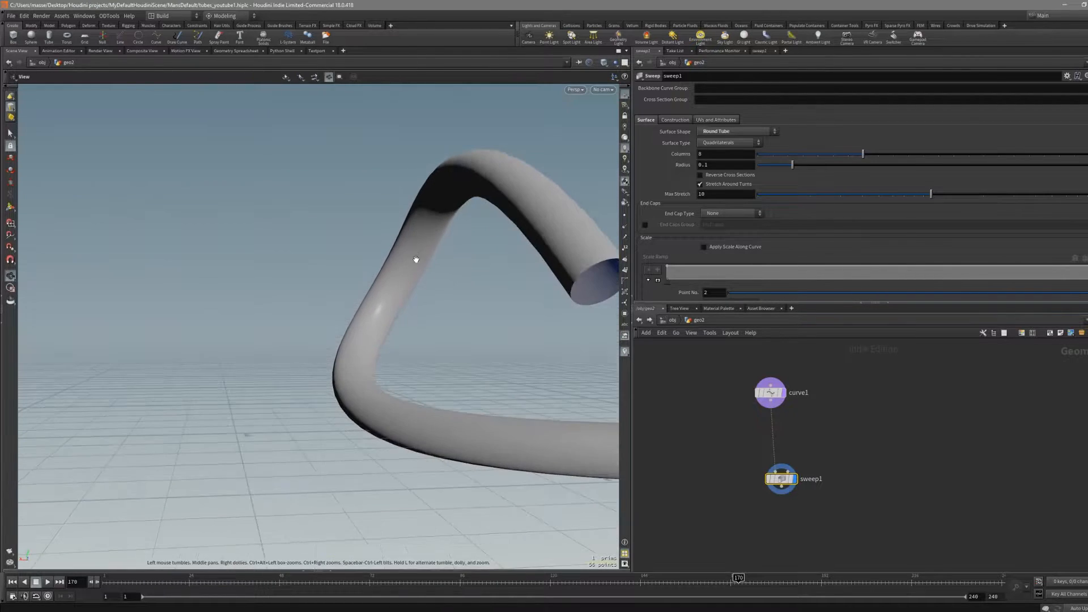
Step: Set the round tube's Radius to 0.177 and its Max Stretch to 1
drag(774, 165, 819, 165)
drag(809, 204, 771, 212)
alt+drag(443, 298, 372, 364)
drag(770, 195, 991, 207)
alt+drag(395, 376, 391, 277)
drag(762, 194, 758, 199)
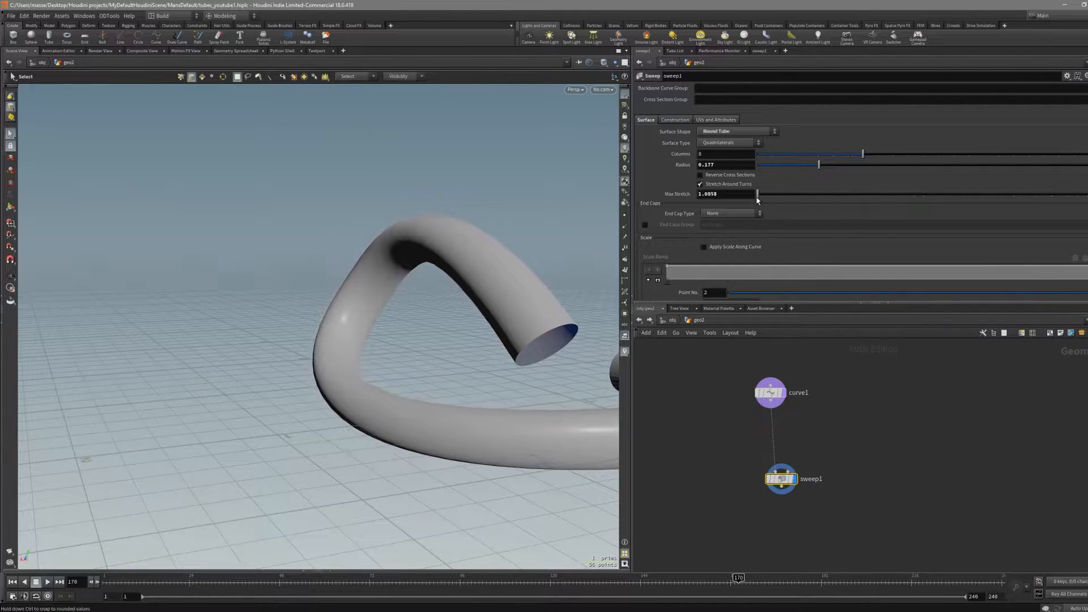
alt+drag(487, 340, 432, 354)
Step: Insert a Resample node between the curve and the sweep, and display its result
click(766, 381)
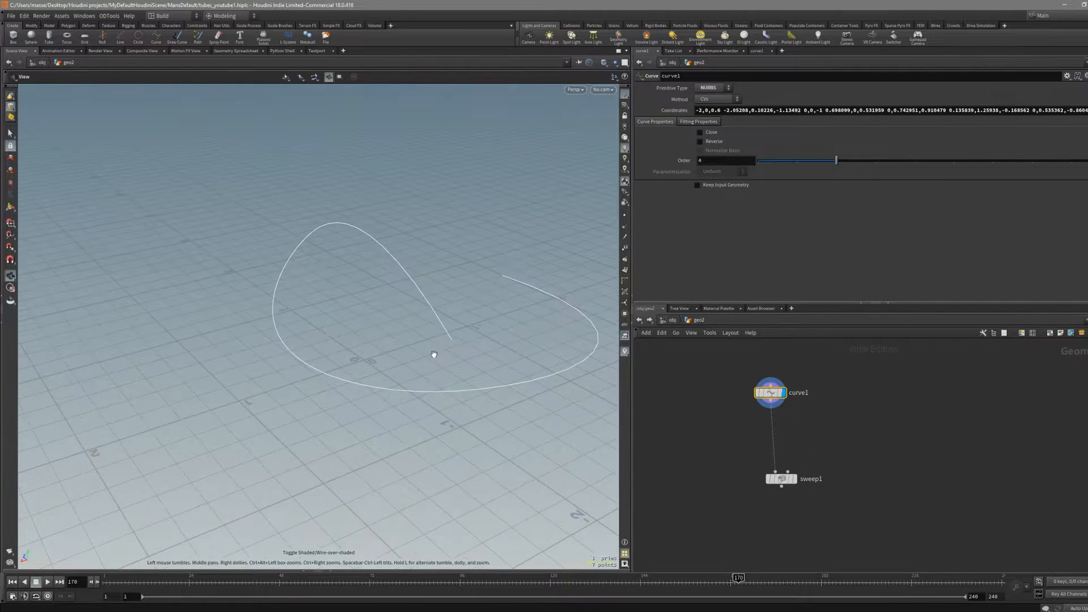
key(Tab)
text(resample)
key(Return)
click(732, 447)
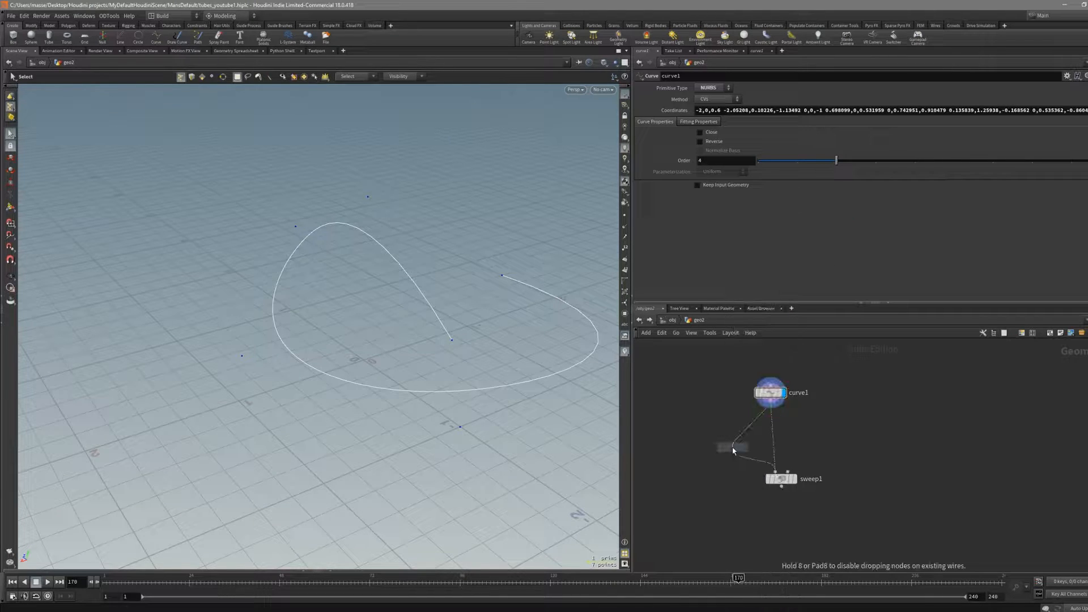
click(751, 447)
Step: Set the resample's segment Length to 0.134 and its Level of Detail to 0.001
alt+drag(454, 362, 508, 377)
alt+middle_drag(507, 377, 508, 382)
drag(768, 156, 792, 156)
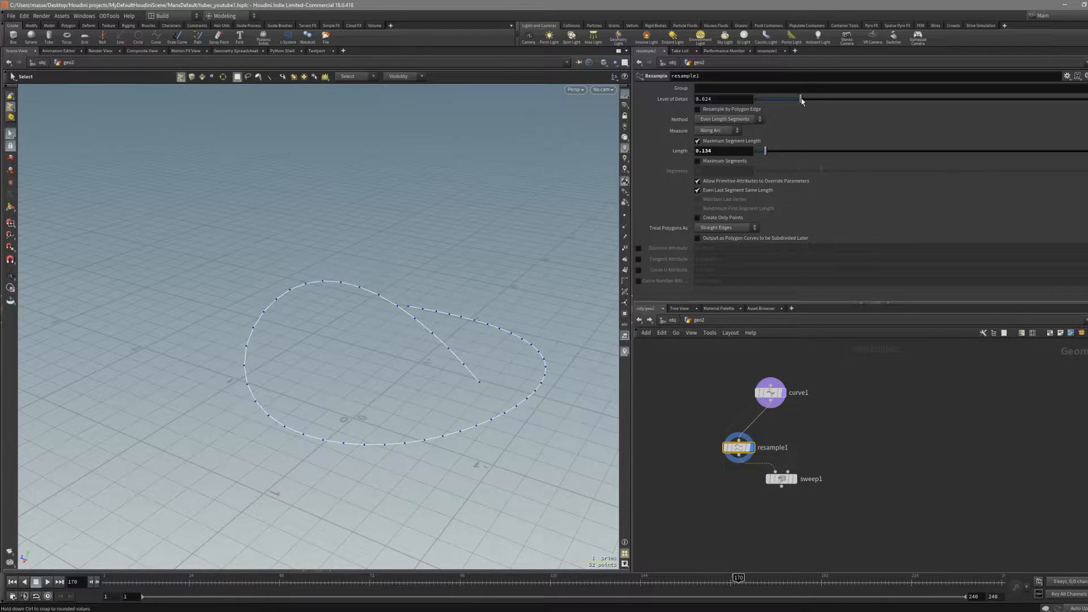
alt+drag(524, 360, 411, 404)
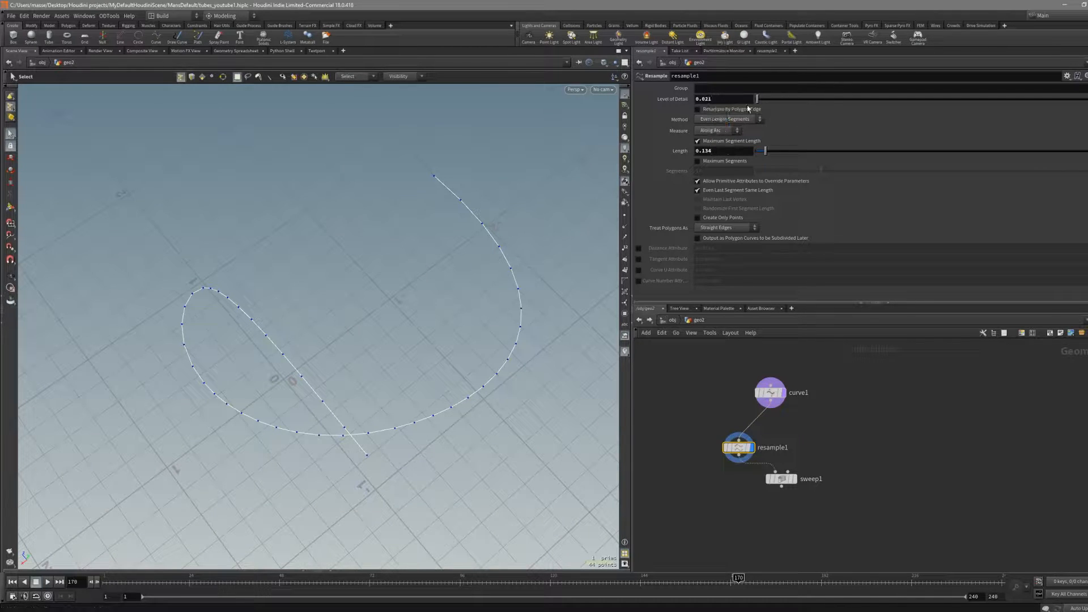
alt+drag(605, 236, 524, 353)
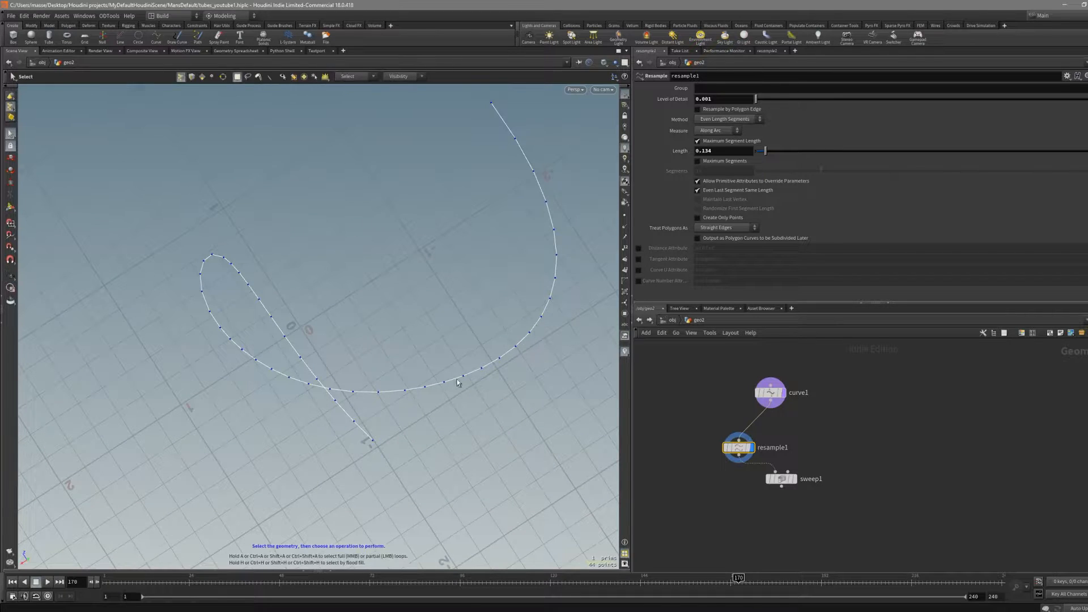
alt+drag(238, 376, 258, 306)
alt+middle_drag(332, 415, 298, 371)
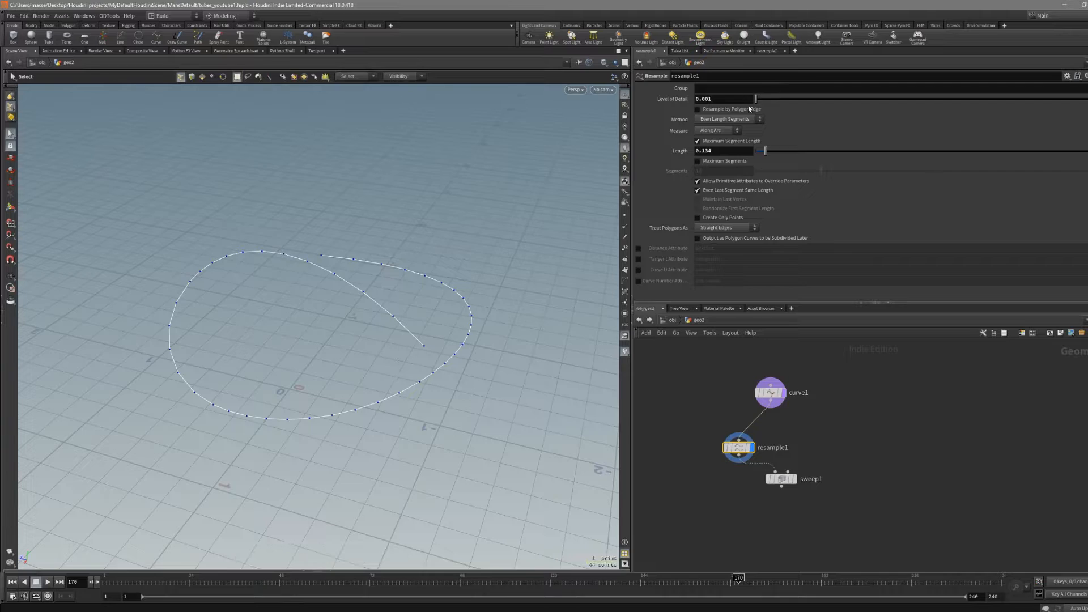
Step: Try a resample Length of 0.061, and set it to 0.256 for wider point spacing
alt+drag(533, 215, 470, 272)
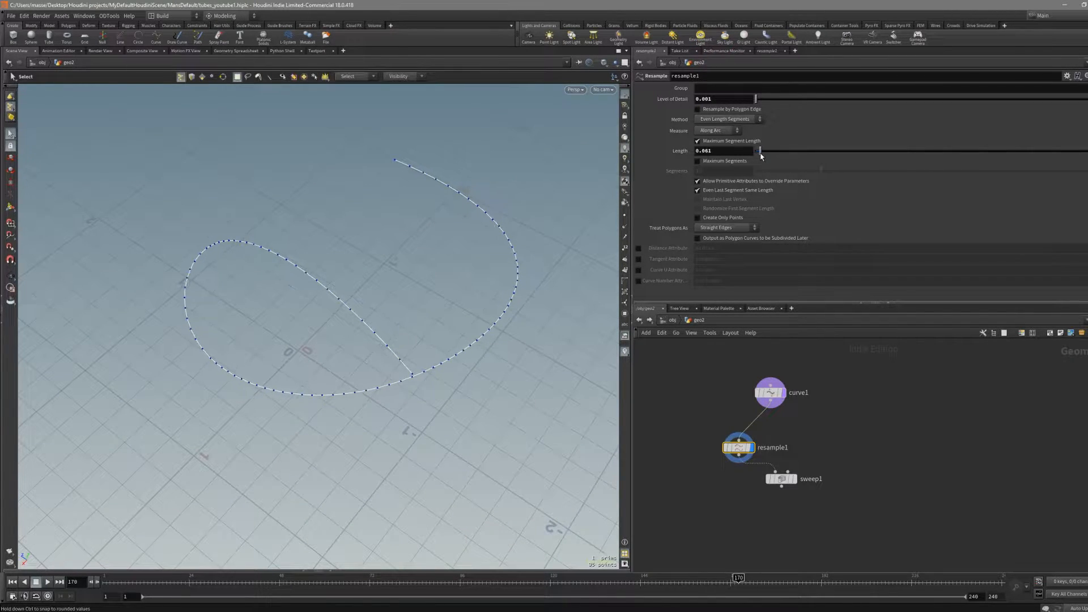
alt+drag(561, 269, 492, 306)
alt+middle_drag(569, 229, 519, 294)
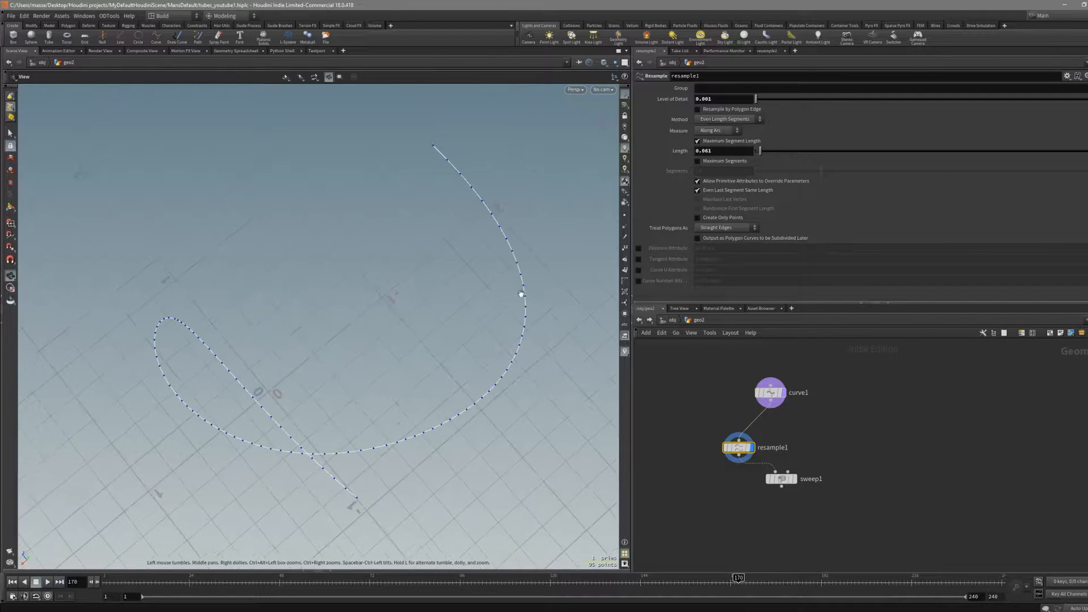
alt+drag(483, 207, 533, 238)
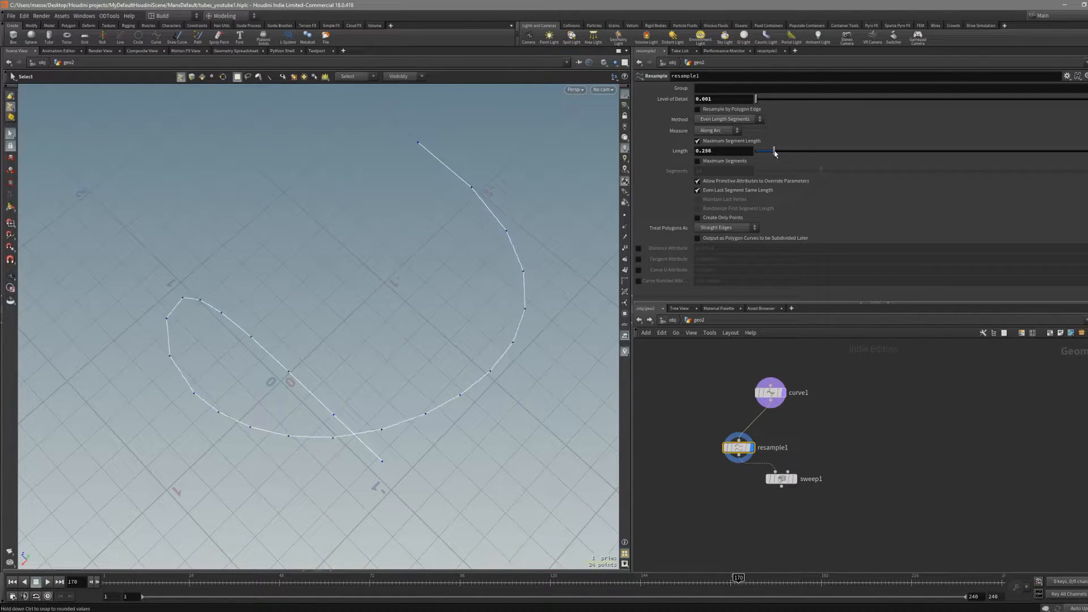
alt+drag(427, 409, 422, 352)
Step: Display the sweep and examine the resampled tube's mesh with wireframe shading
click(782, 480)
click(795, 479)
mouse_move(466, 411)
alt+mouse_down()
mouse_move(443, 364)
mouse_move(484, 335)
mouse_move(486, 376)
mouse_move(403, 342)
mouse_move(399, 399)
mouse_move(439, 369)
alt+mouse_up()
key(shift+w)
key(shift+w)
key(shift+w)
alt+middle_drag(440, 369, 425, 386)
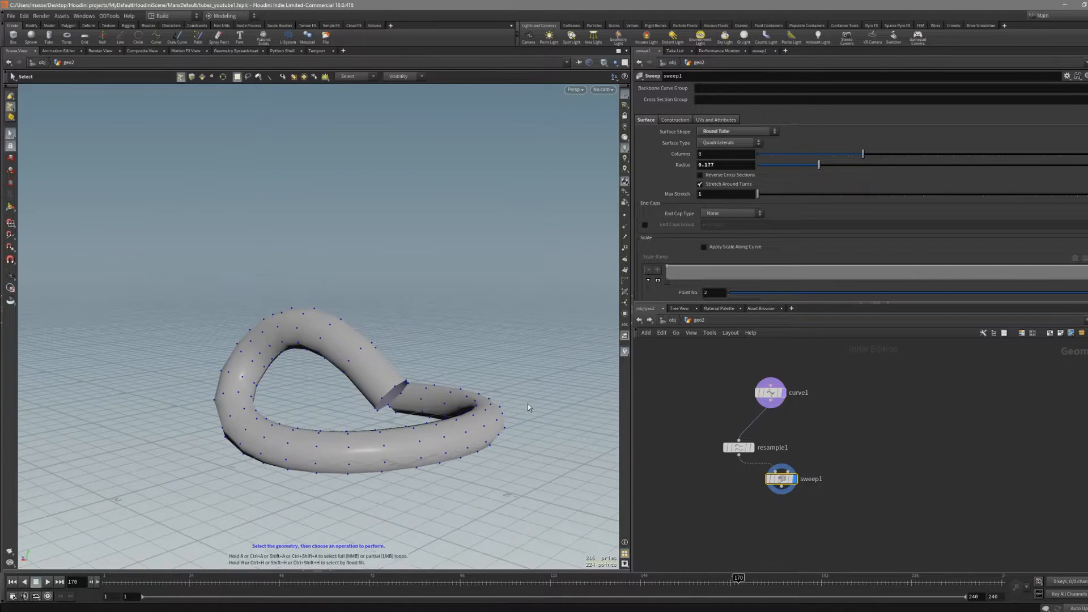
Step: Extend the source curve with additional points so the tube makes another large loop
click(770, 385)
key(Return)
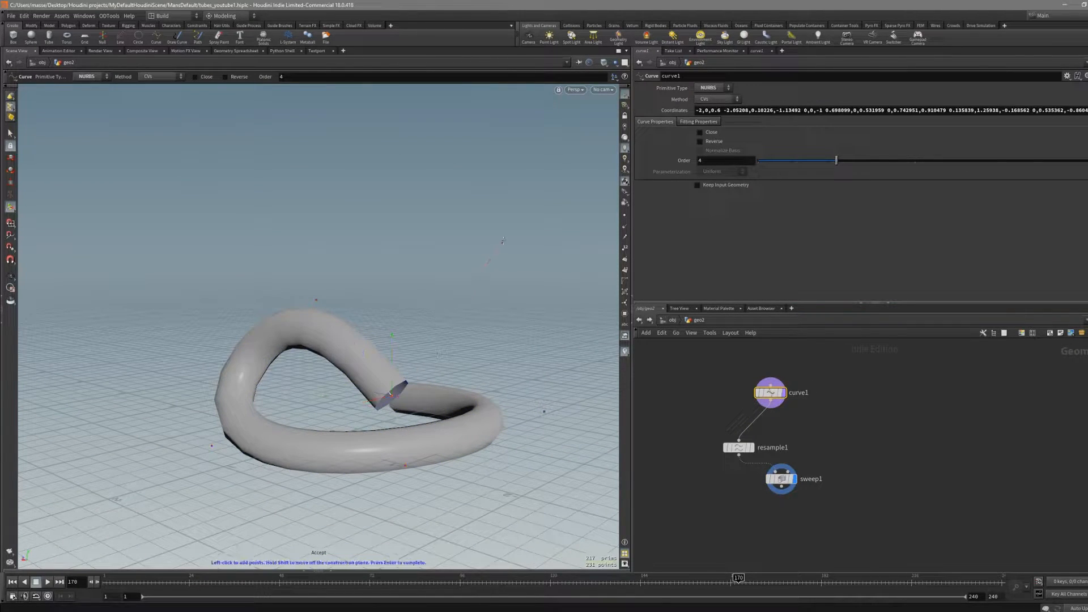
click(501, 244)
click(452, 178)
click(301, 144)
click(151, 194)
alt+drag(151, 194, 228, 282)
click(198, 365)
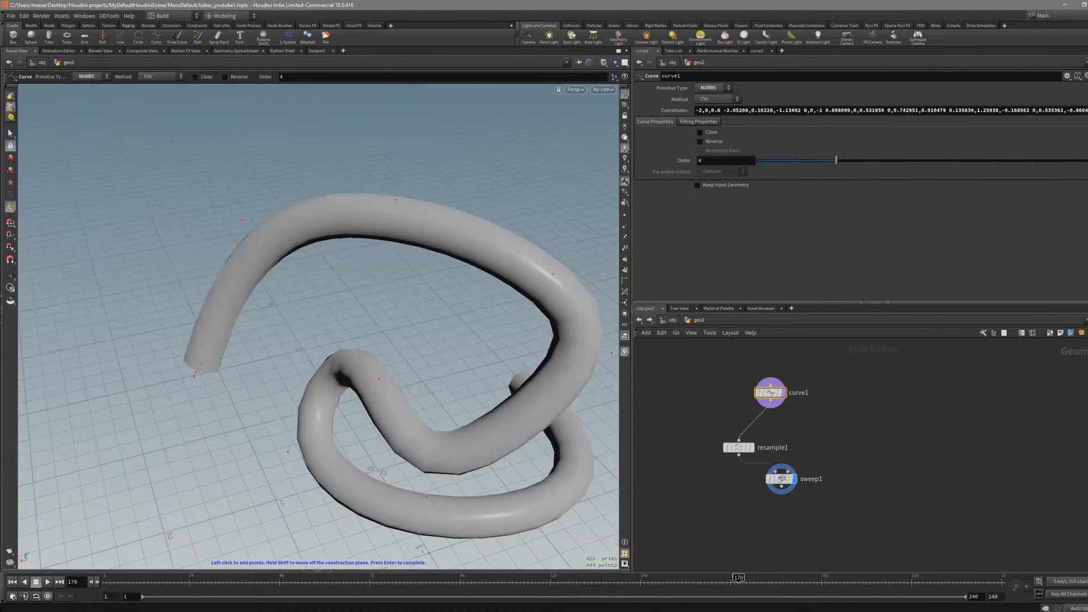
alt+middle_drag(199, 365, 273, 280)
click(218, 379)
alt+drag(218, 378, 400, 417)
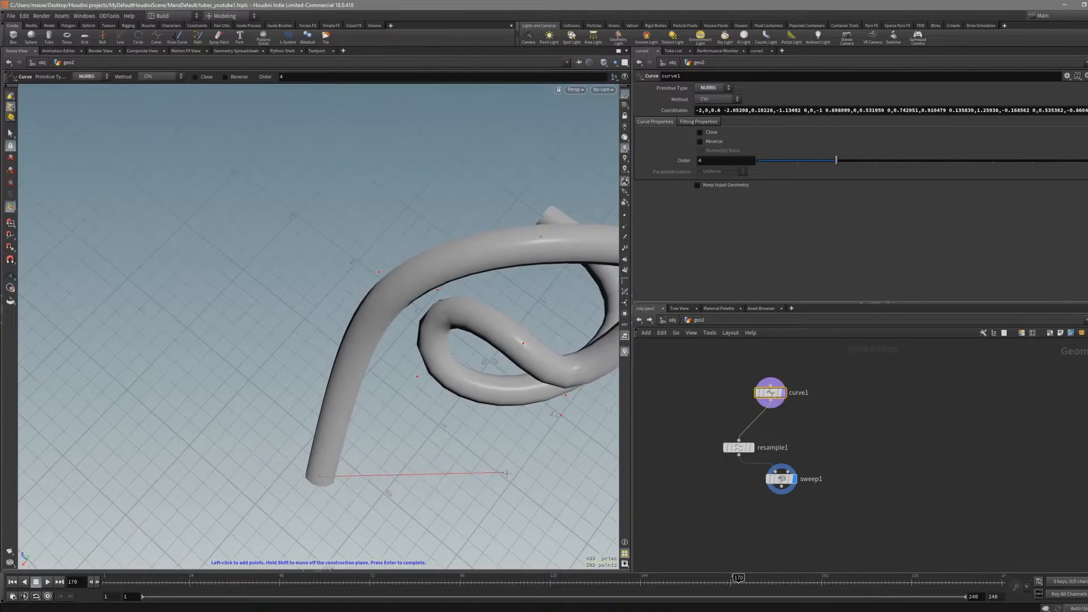
click(516, 478)
Step: Move the curve's control points around the tube's inner bend to reshape it
alt+drag(542, 469, 532, 318)
key(shift+w)
alt+middle_drag(532, 318, 370, 406)
drag(370, 406, 424, 341)
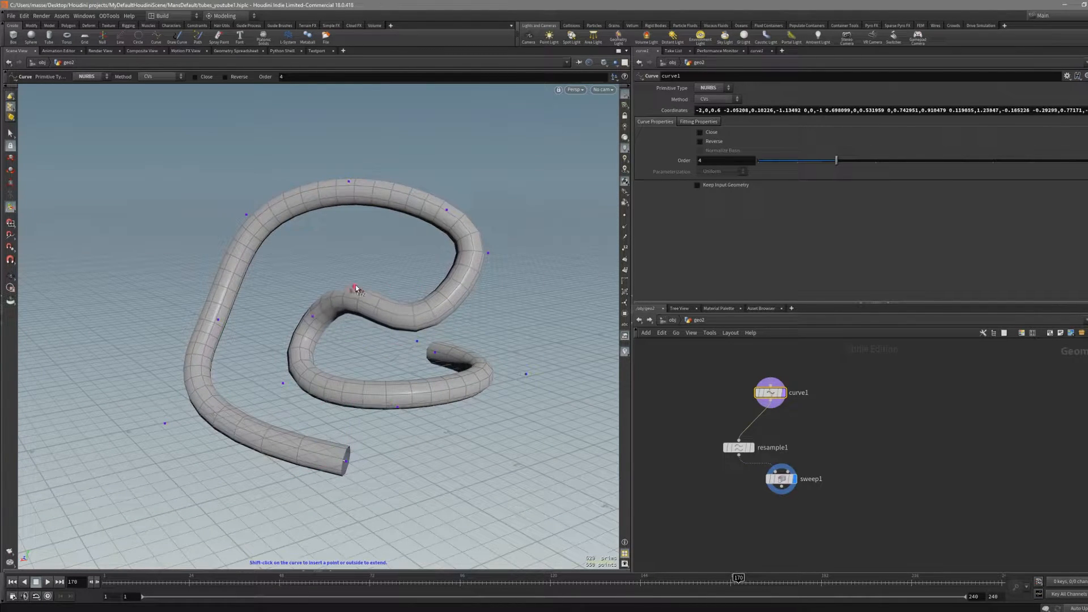
drag(314, 317, 294, 318)
alt+drag(306, 334, 419, 440)
key(shift+w)
scroll(793, 444, up, 3)
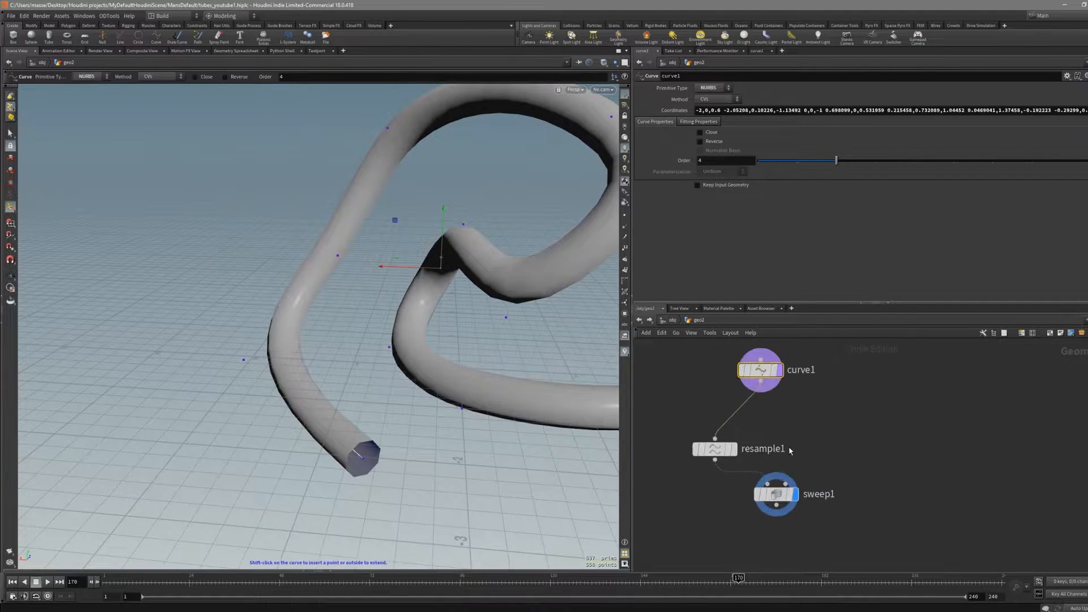
Step: Try the Square Tube and Ribbon surface shapes on the sweep
drag(773, 503, 765, 515)
click(768, 507)
click(737, 131)
click(736, 144)
click(740, 132)
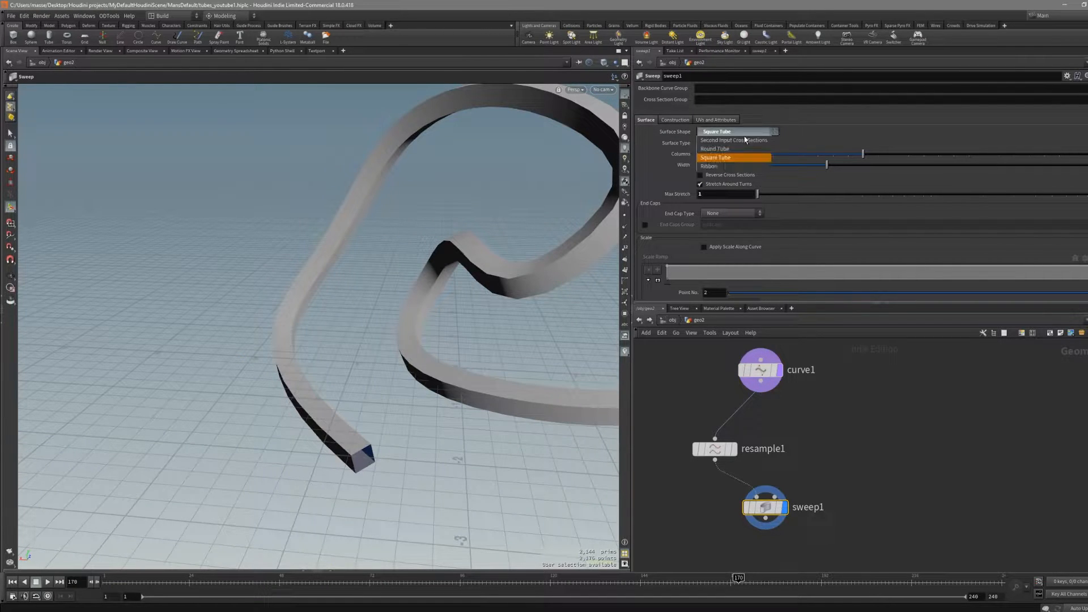
click(730, 166)
Step: Set the sweep's Surface Shape to Second Input Cross Sections
click(741, 134)
click(740, 140)
click(742, 133)
click(743, 140)
click(743, 134)
click(744, 137)
click(745, 133)
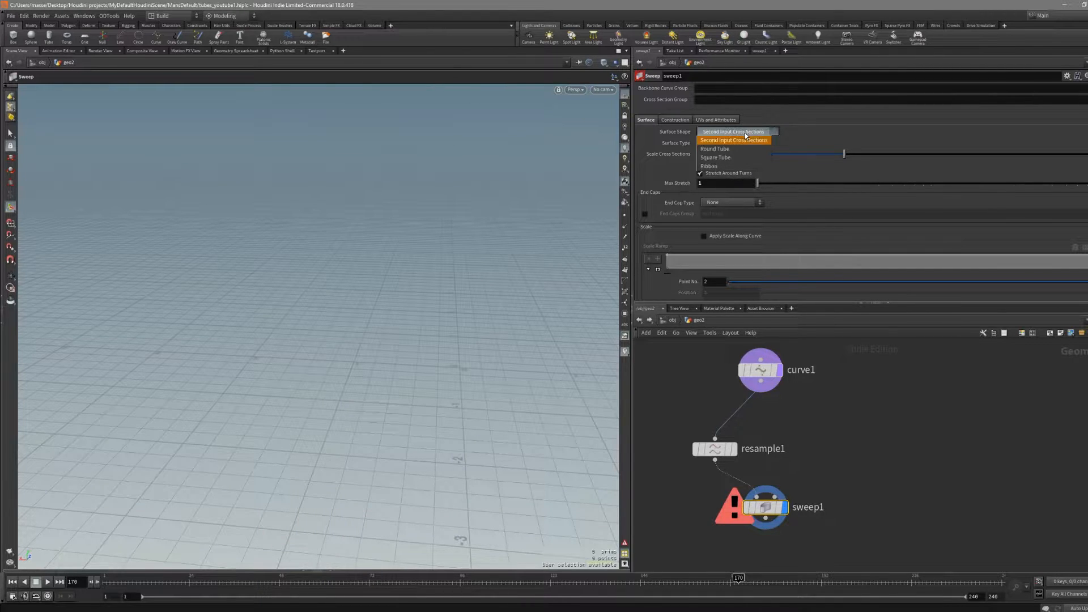
click(467, 434)
alt+drag(485, 428, 461, 404)
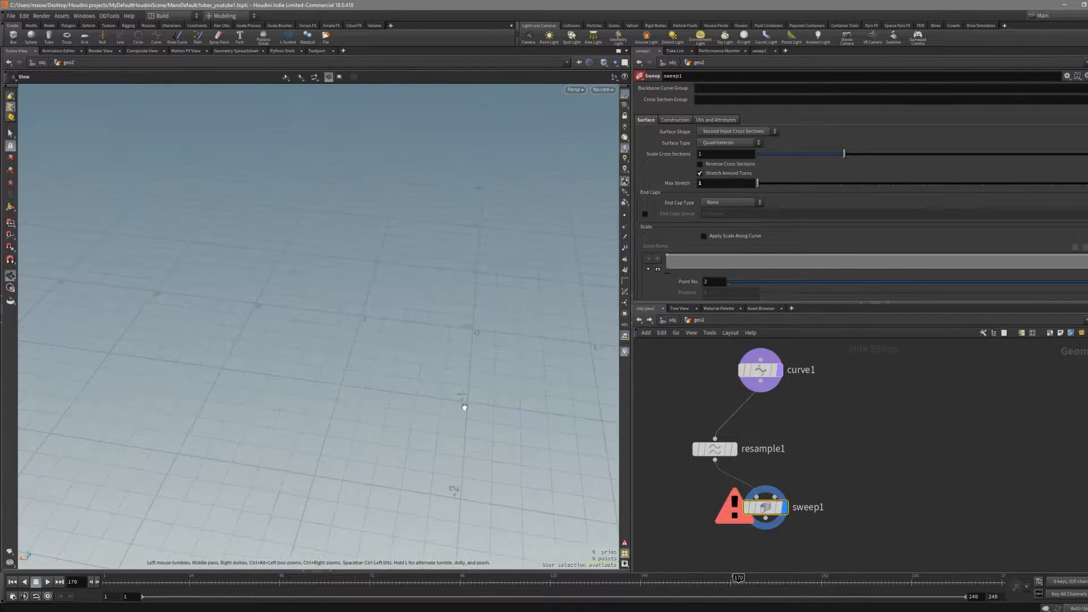
Step: Add a Circle node beside the resample and show its handles in the viewport
key(Tab)
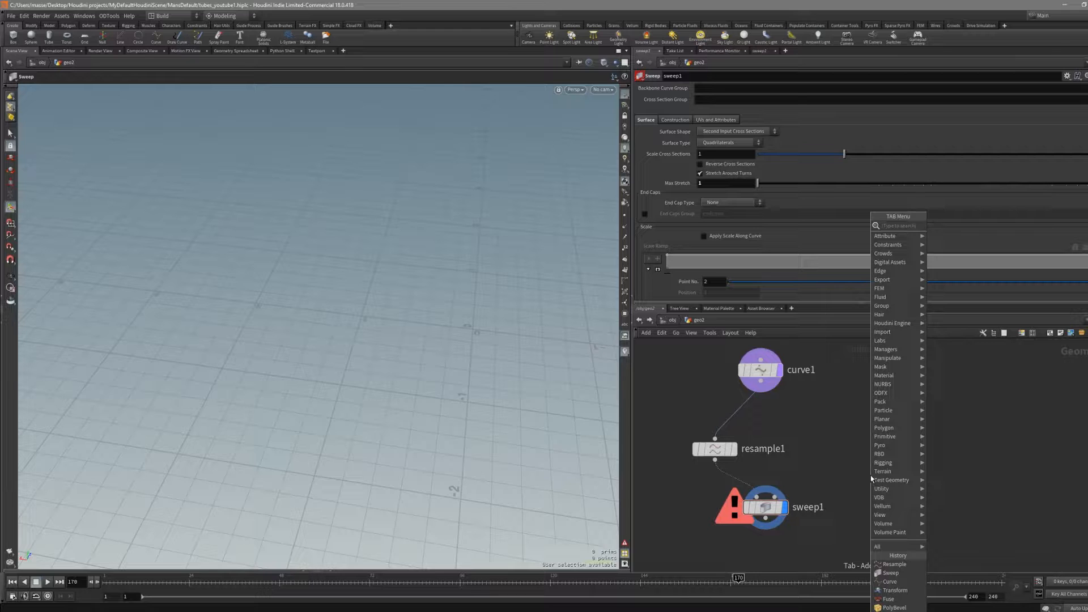
text(ci)
key(Return)
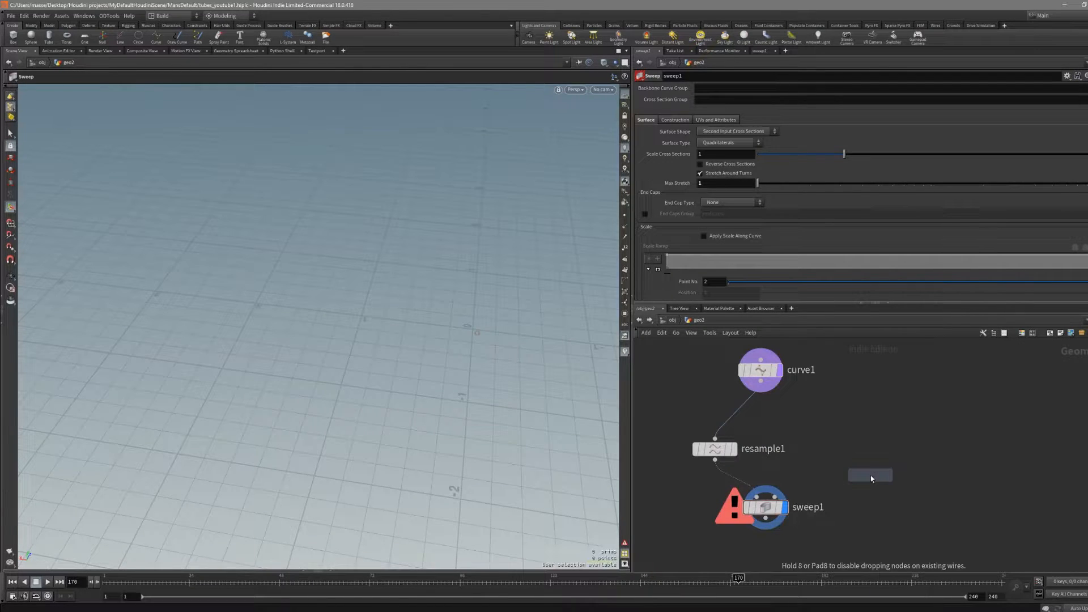
click(864, 428)
alt+drag(499, 335, 479, 313)
key(Return)
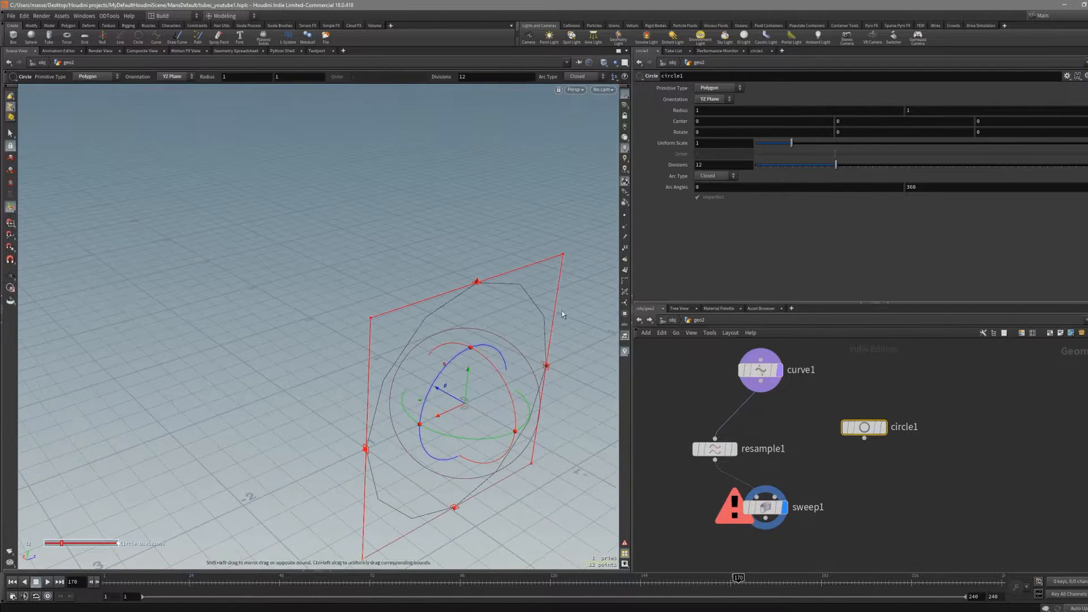
Step: Set the circle's Uniform Scale to 0.18 and its Divisions to 10
drag(792, 143, 762, 143)
key(Escape)
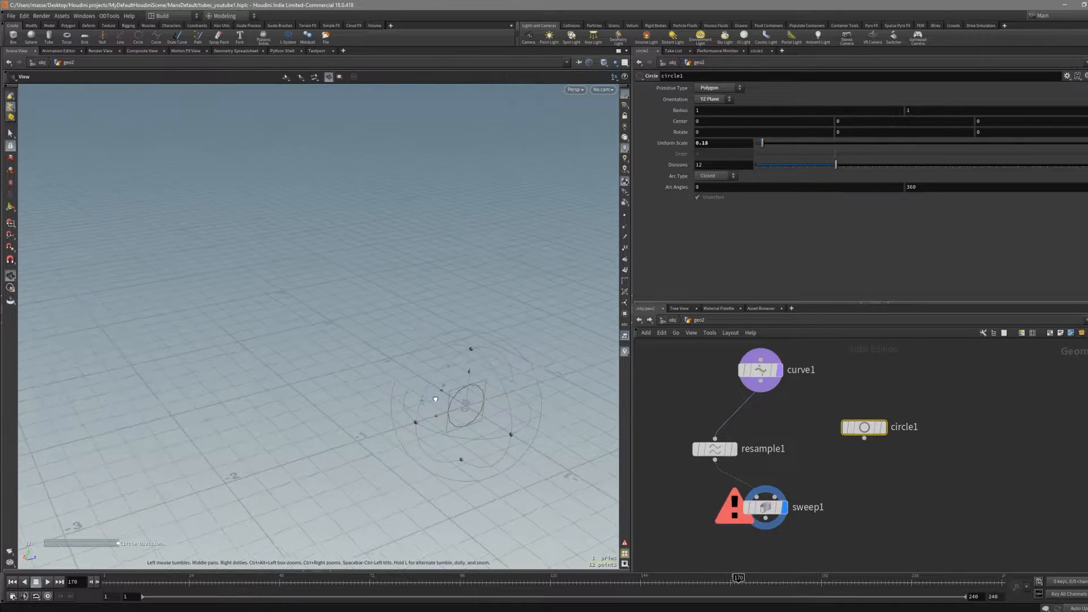
alt+drag(589, 407, 425, 377)
scroll(425, 368, up, 4)
drag(835, 165, 824, 166)
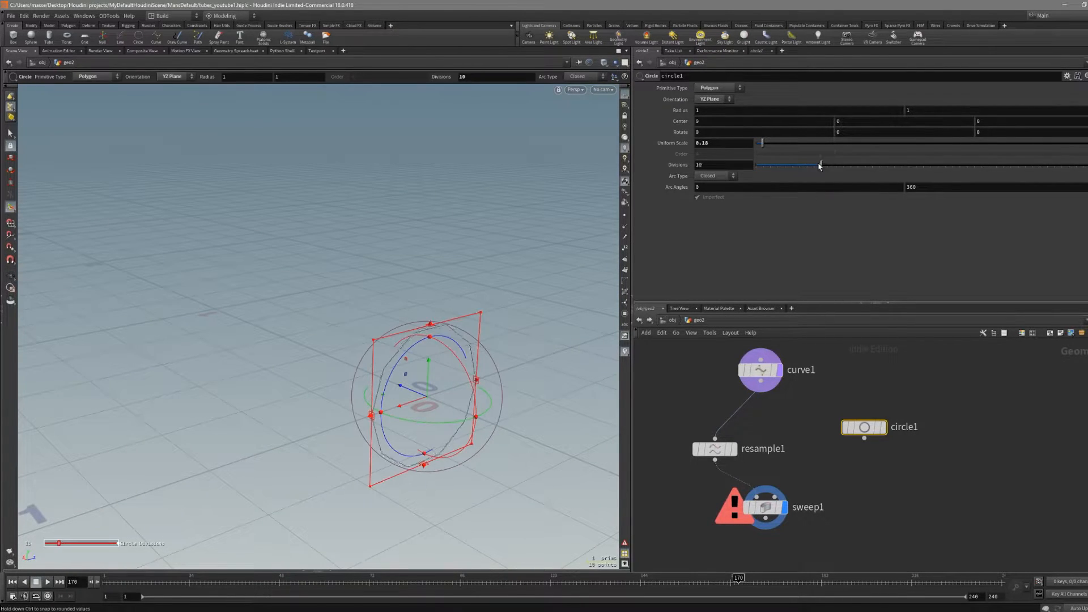
Step: Display the circle and set its Divisions to 3
key(r)
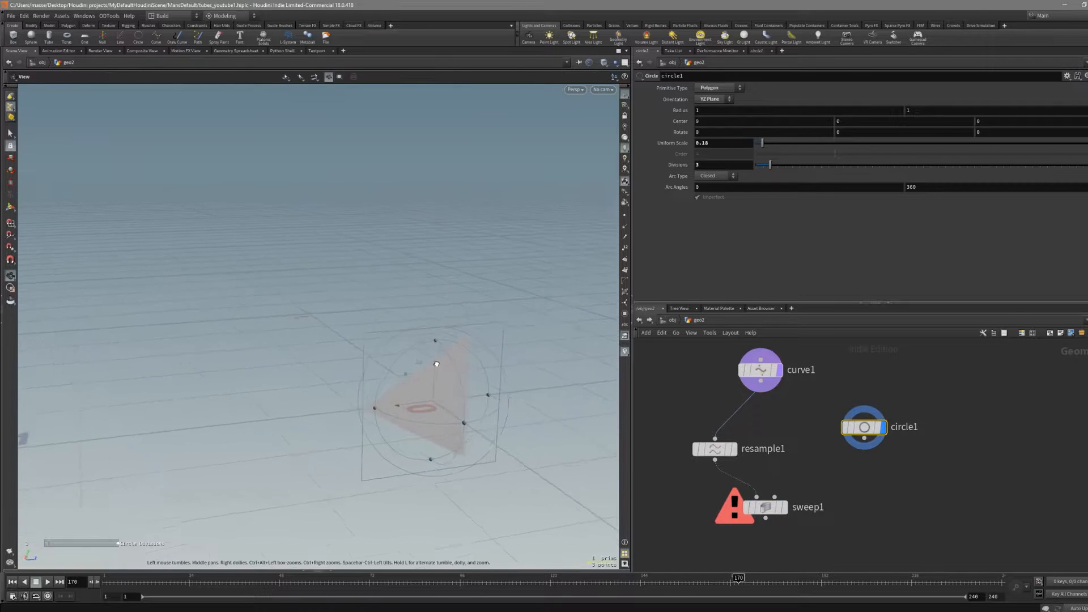
mouse_move(771, 170)
mouse_down()
mouse_move(763, 168)
mouse_move(777, 167)
mouse_up()
alt+drag(527, 363, 494, 320)
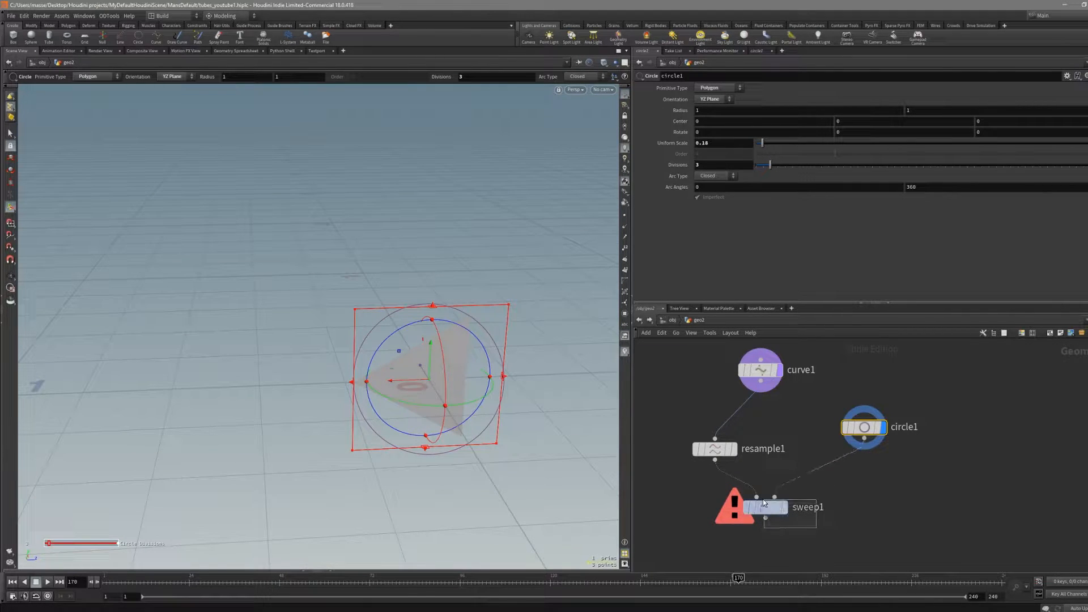
Step: Connect the circle to the sweep's second input and display the swept result
drag(769, 505, 759, 499)
key(r)
alt+right_drag(563, 419, 333, 317)
alt+drag(332, 317, 424, 300)
scroll(879, 451, up, 2)
drag(908, 457, 866, 418)
alt+drag(563, 372, 394, 349)
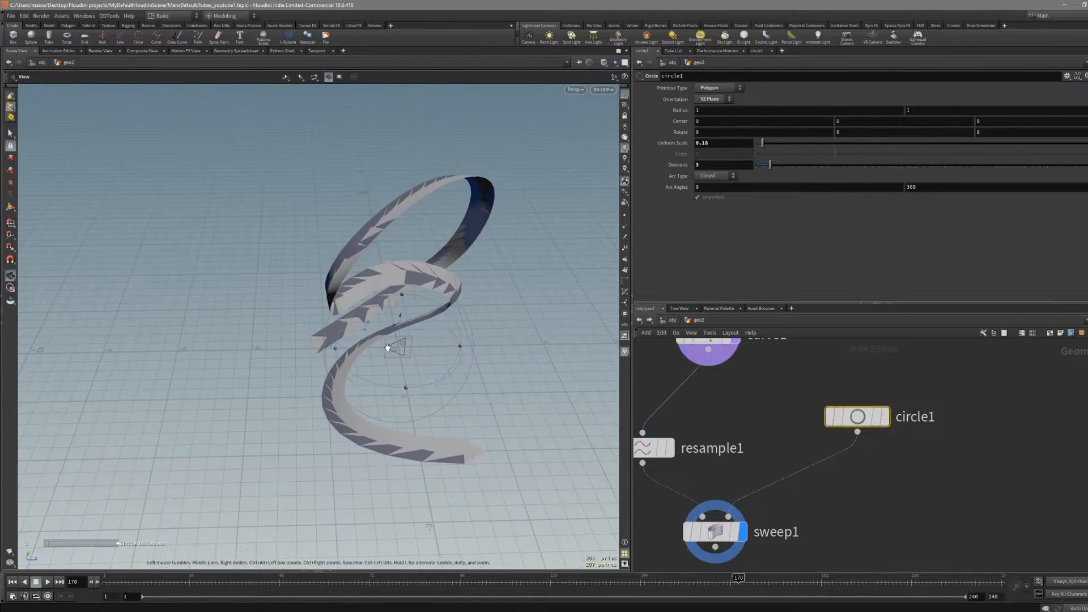
alt+right_drag(393, 350, 419, 374)
alt+drag(419, 374, 409, 368)
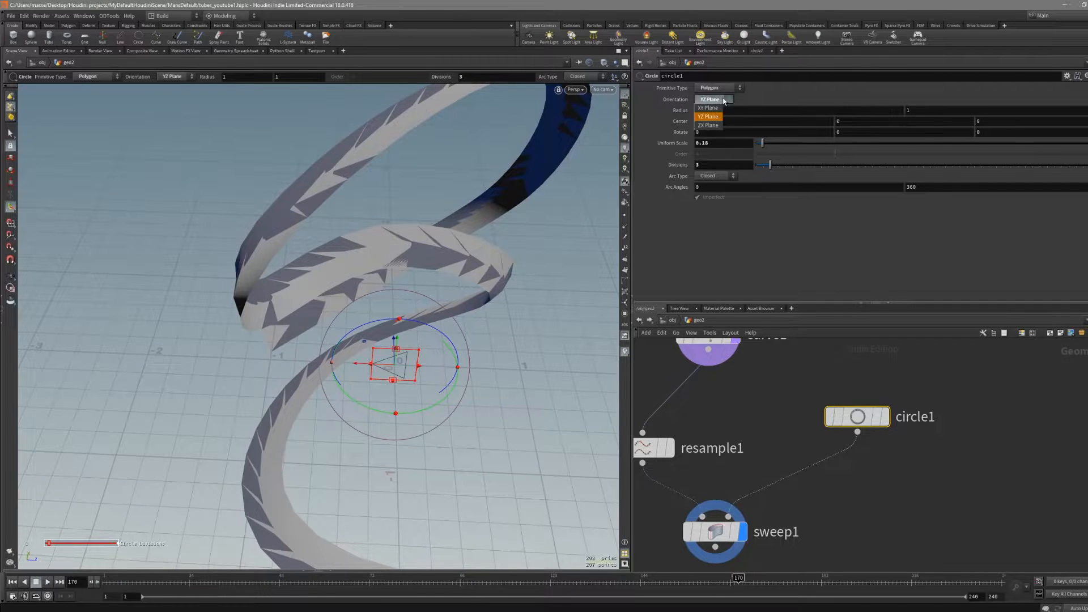
Step: Set the circle's Orientation to XY Plane
click(718, 111)
alt+drag(487, 317, 505, 287)
key(Return)
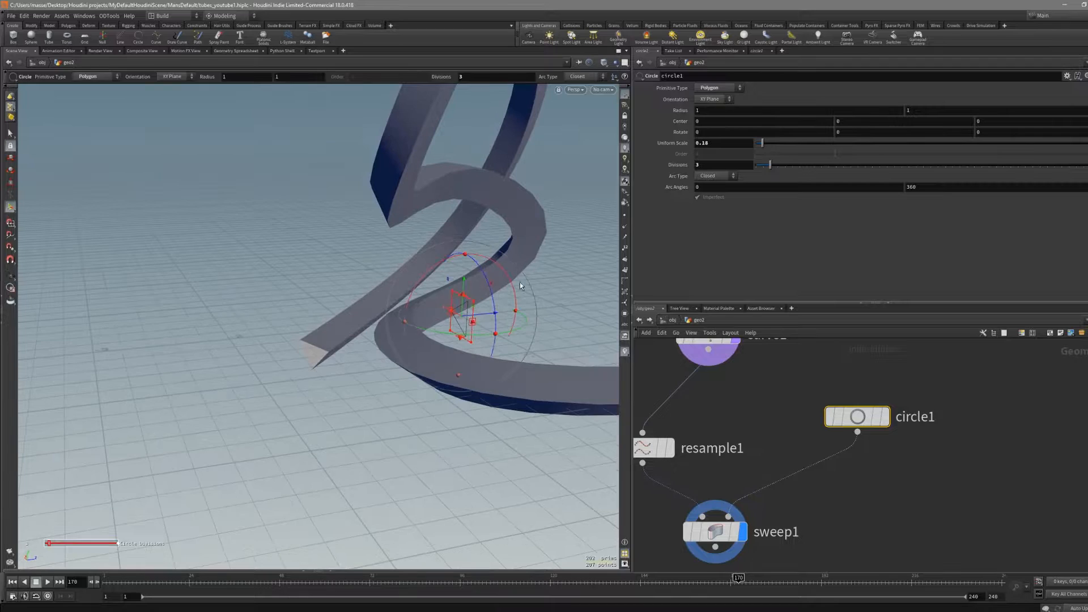
Step: Enable Reverse Cross Sections on the sweep
drag(775, 514, 736, 535)
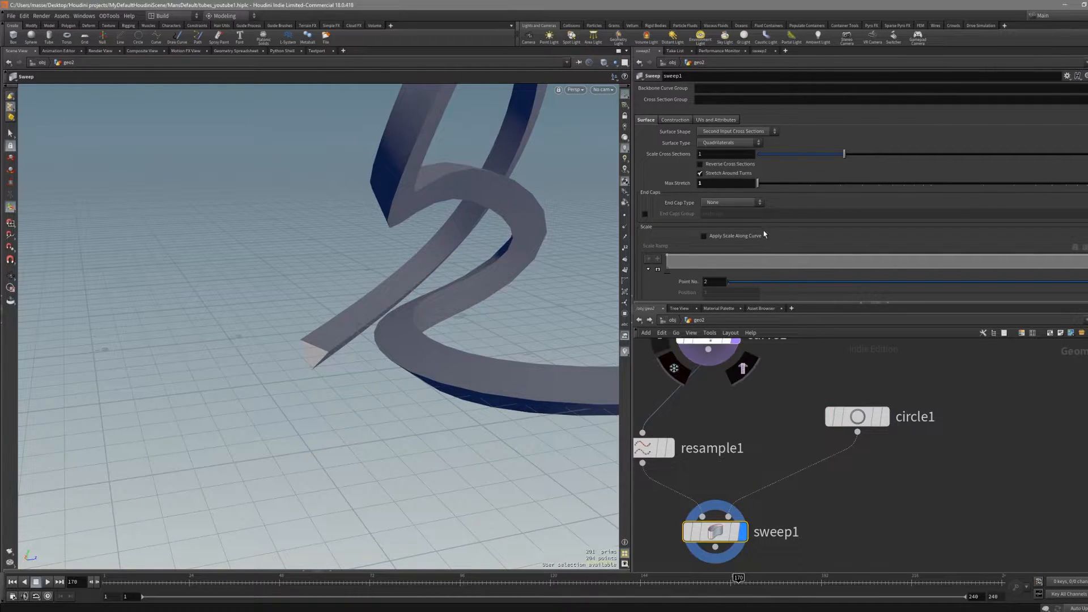
click(746, 165)
key(Escape)
mouse_move(587, 231)
mouse_down()
mouse_move(534, 231)
mouse_move(544, 289)
mouse_move(519, 272)
mouse_move(518, 253)
mouse_up()
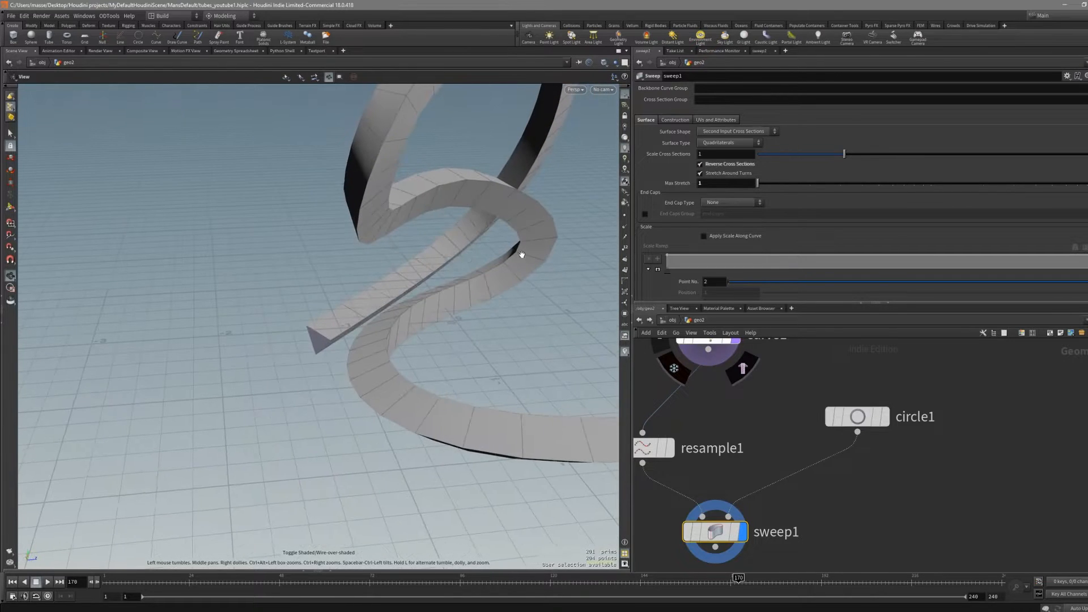
Step: Add a PolyBevel after the circle with a Distance of 0.057 and 4 round fillet divisions
click(876, 415)
drag(568, 297, 419, 309)
key(s)
key(c)
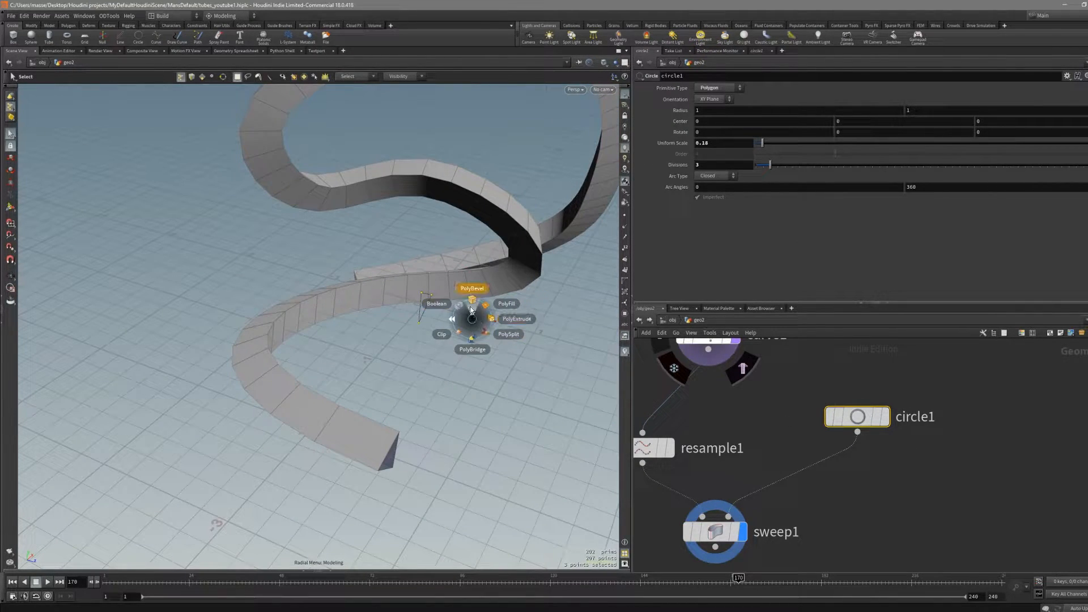
click(470, 311)
drag(795, 130, 769, 128)
key(Escape)
drag(510, 255, 563, 311)
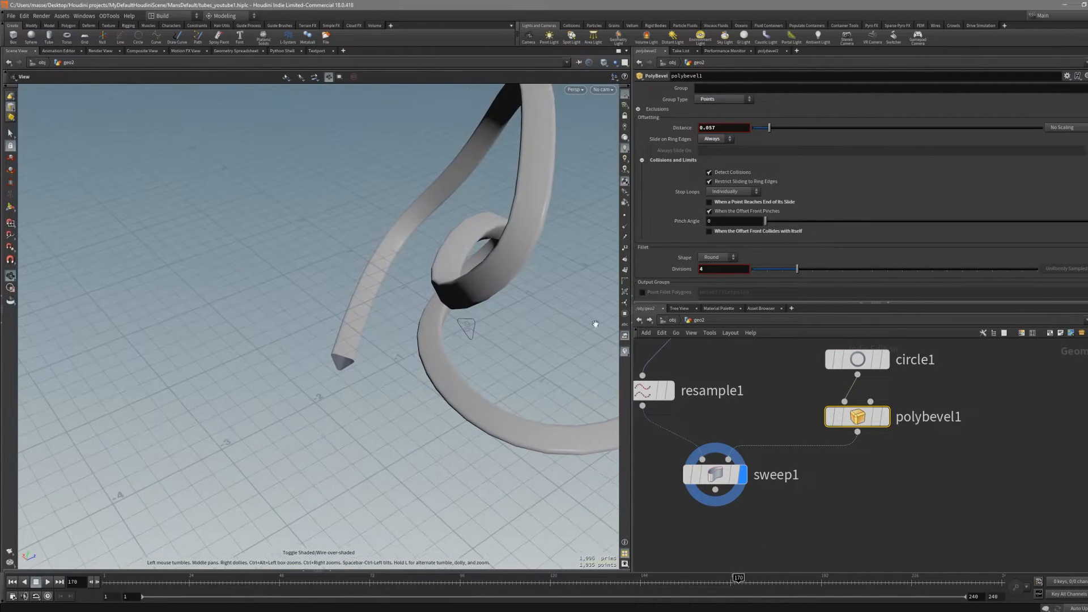
Step: Set the resample's maximum segment Length to 0.153, with the tube shown as shaded wireframe
key(s)
scroll(730, 384, down, 2)
middle_drag(731, 384, 755, 410)
click(694, 413)
key(w)
key(Escape)
mouse_move(543, 349)
mouse_down()
mouse_move(442, 362)
mouse_move(384, 386)
mouse_up()
middle_drag(487, 398, 436, 372)
drag(771, 150, 766, 151)
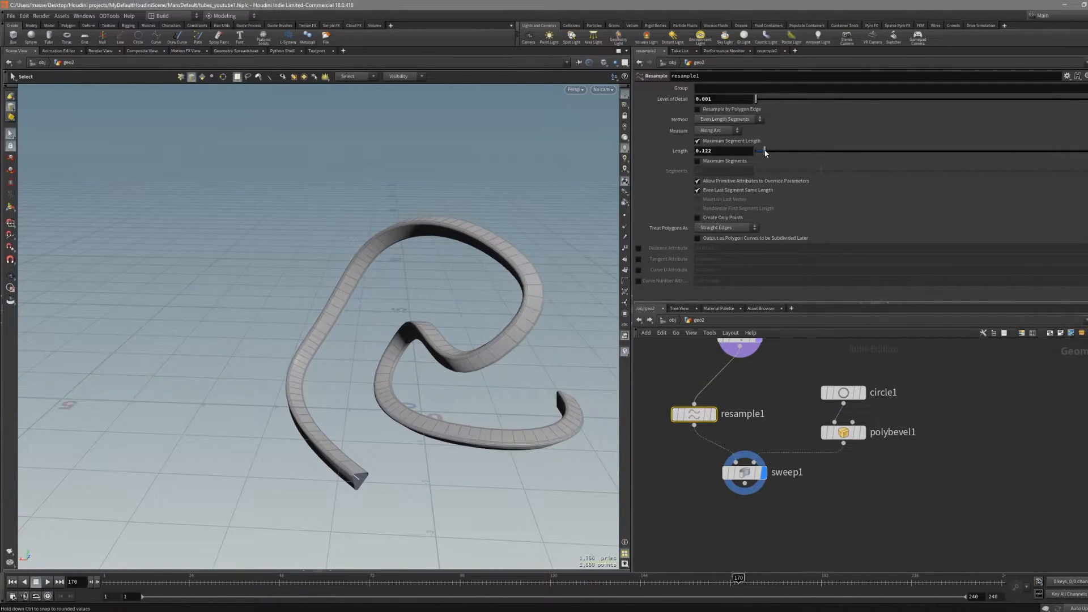
key(shift+w)
drag(487, 346, 415, 410)
key(shift+w)
Step: Spread out the network by moving the sweep node further down and the resample node aside from the curve
drag(747, 474, 741, 528)
middle_drag(831, 504, 782, 512)
scroll(816, 505, down, 3)
drag(834, 420, 783, 463)
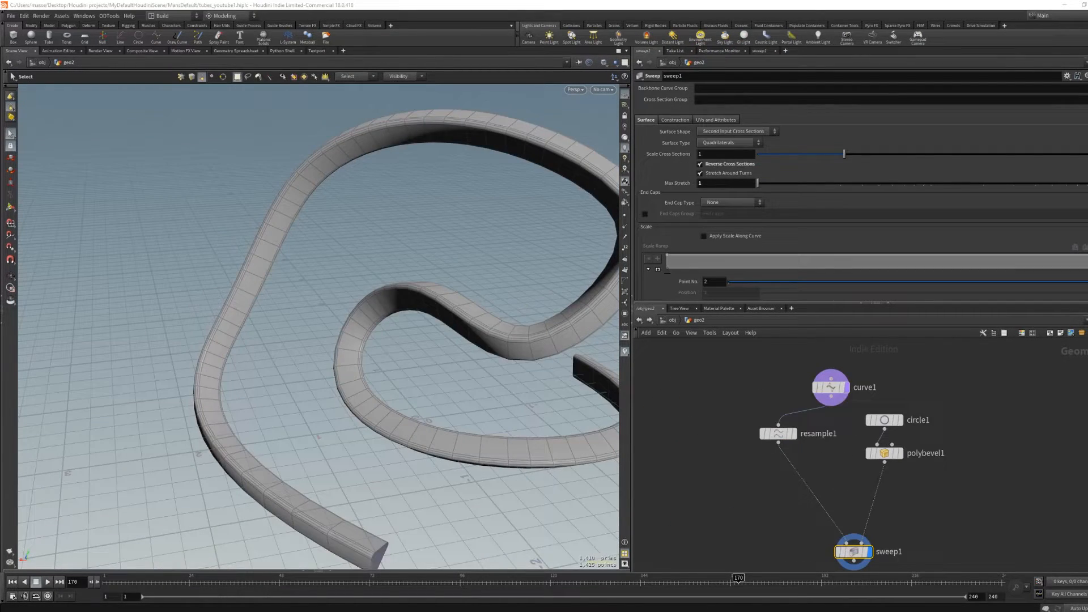
Step: Select bands of faces along the tube to examine its individual segments
mouse_move(338, 426)
alt+mouse_down()
mouse_move(321, 444)
mouse_move(335, 417)
mouse_move(294, 417)
mouse_move(294, 396)
mouse_move(324, 408)
mouse_move(335, 478)
alt+mouse_up()
key(shift+w)
key(shift+w)
click(330, 485)
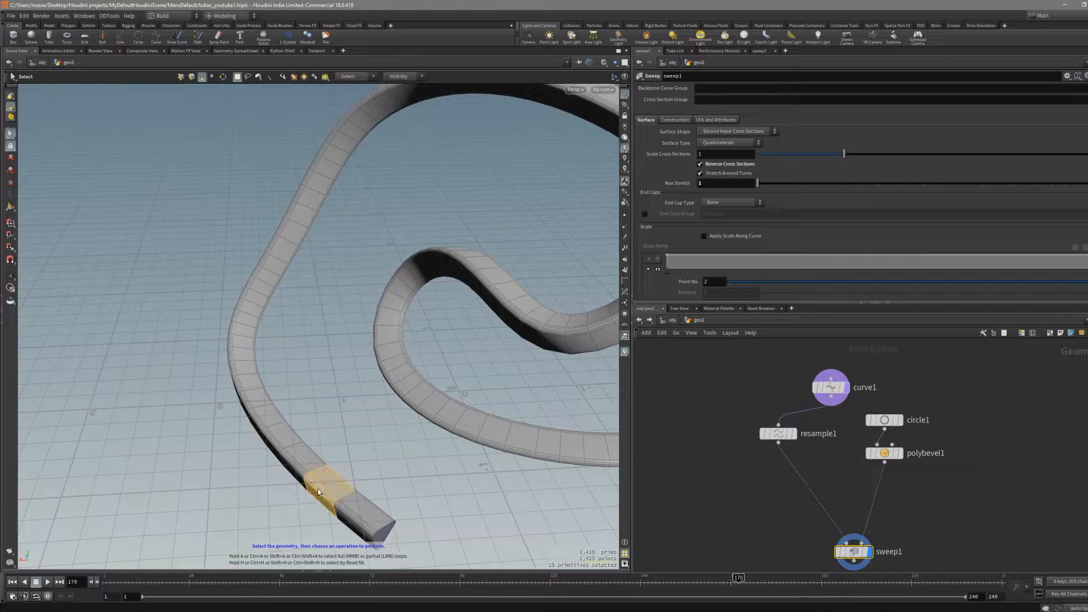
click(264, 413)
alt+drag(284, 433, 287, 386)
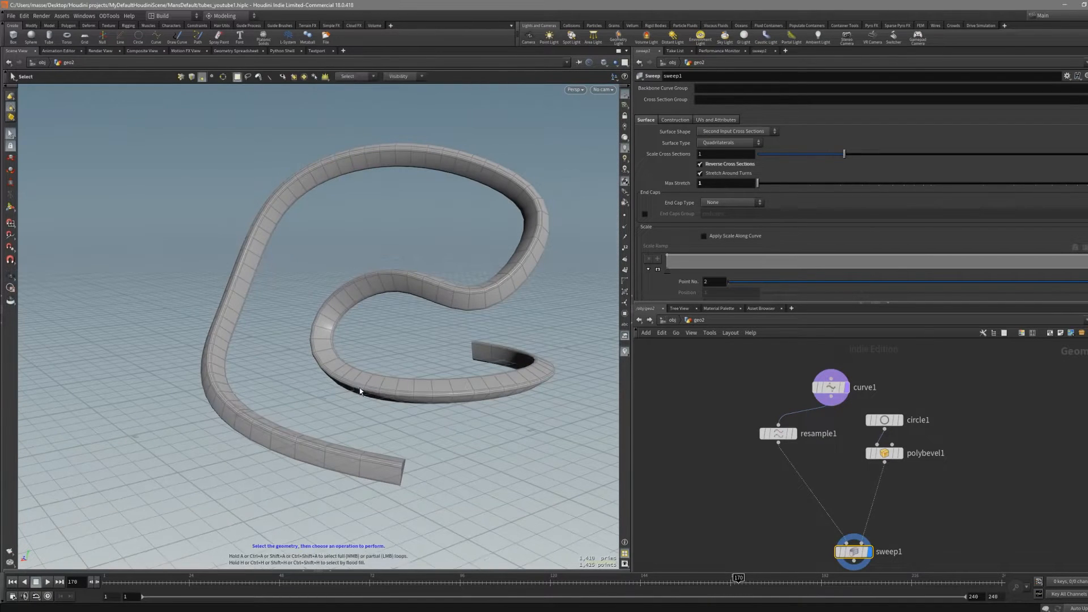
Step: Display the resampled curve with its points visible in the viewport
middle_drag(712, 483, 716, 487)
click(783, 437)
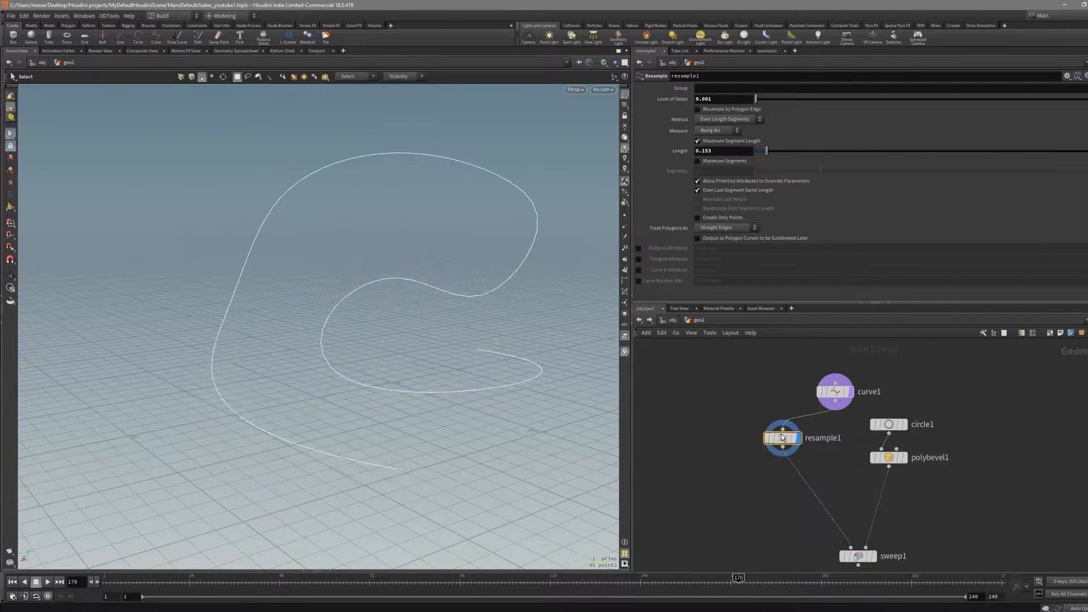
key(2)
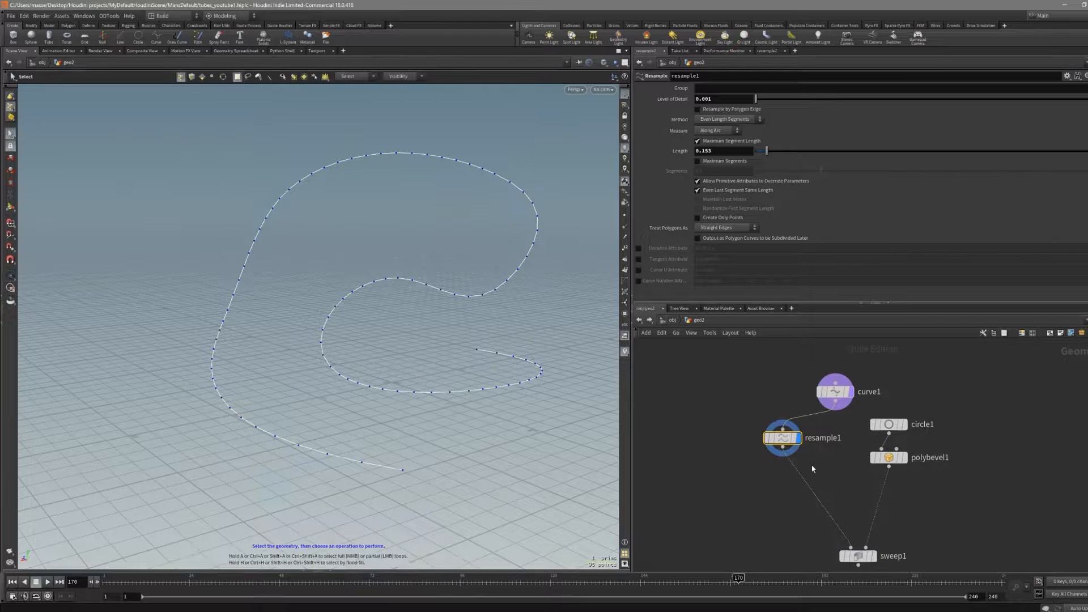
drag(787, 435, 803, 439)
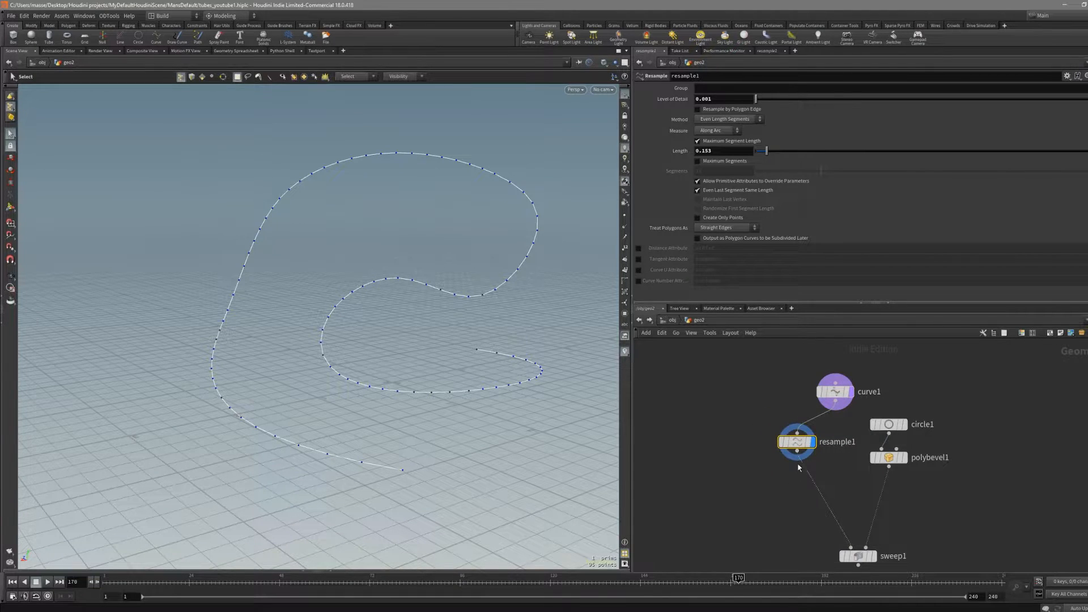
Step: Branch a Carve node off the resample with First U 1 and Second U 0, cutting at all internal U breakpoints
drag(747, 471, 740, 465)
text(carve)
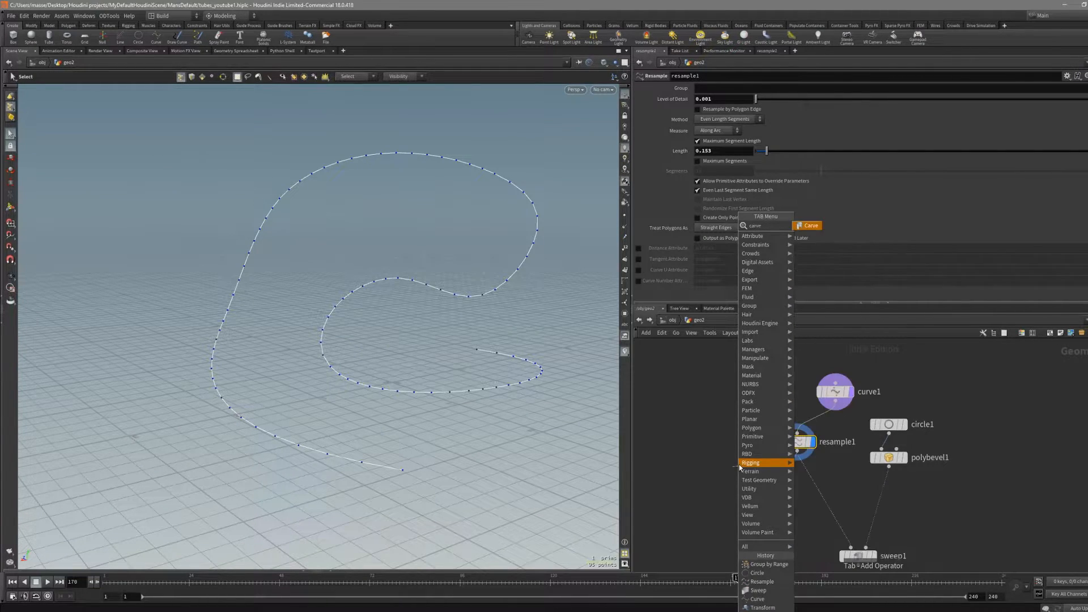
key(Return)
click(748, 479)
Step: Inspect the carved curve's separate segments and points using the edge and point selection modes
alt+drag(448, 357, 444, 396)
key(3)
click(438, 388)
key(s)
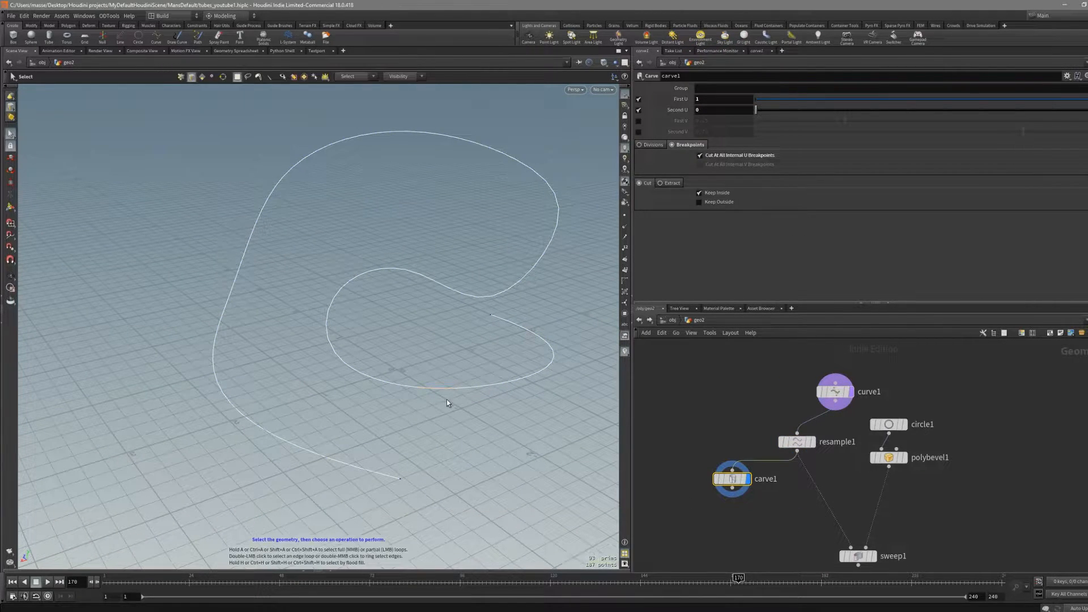
key(1)
key(3)
click(444, 389)
alt+drag(444, 390, 476, 424)
key(s)
key(1)
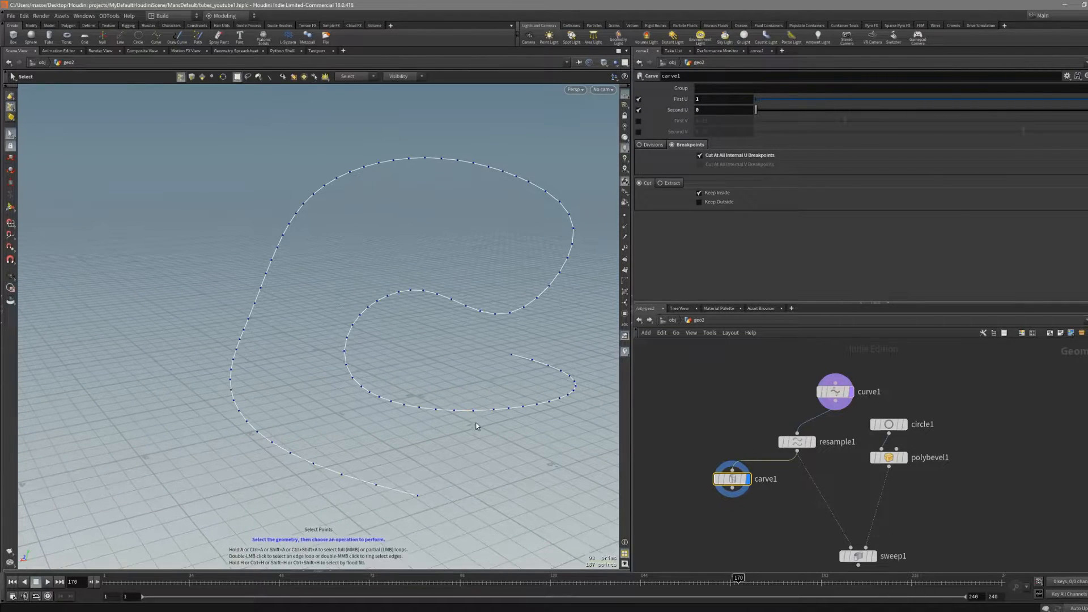
key(1)
key(1)
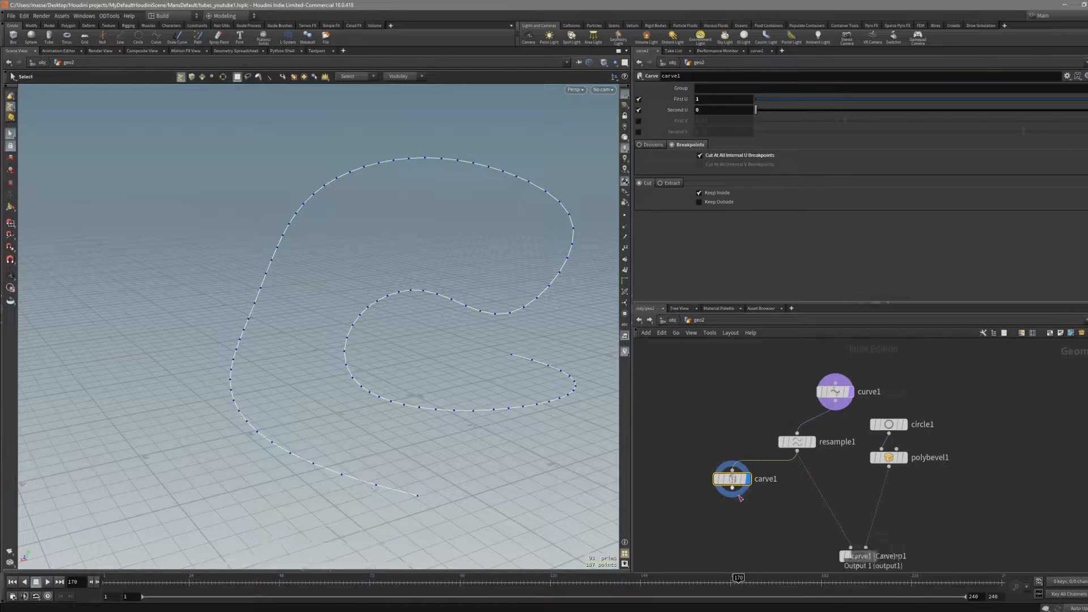
Step: Add a Group by Range node after the carve and connect it
key(Tab)
text(ran)
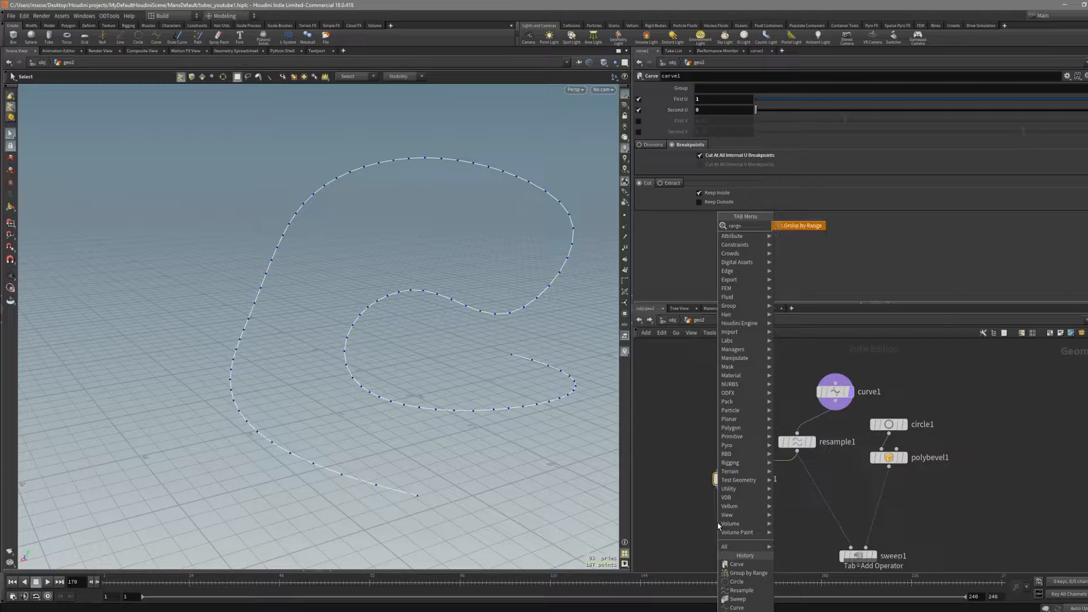
key(Return)
click(718, 522)
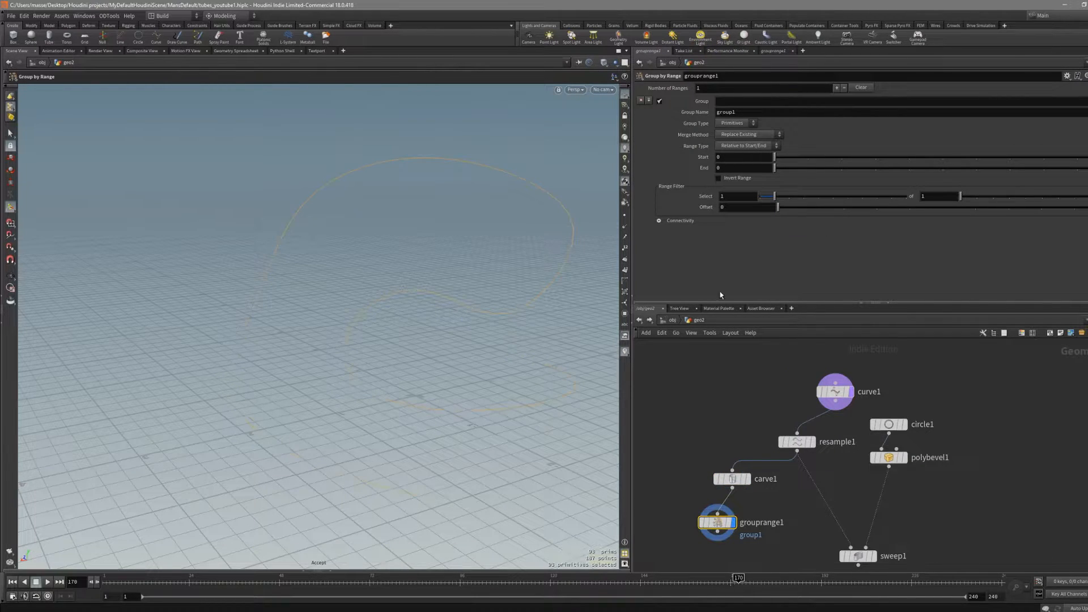
Step: Set the group's Range Filter to select 2 of 5 primitives
drag(1049, 200, 1071, 204)
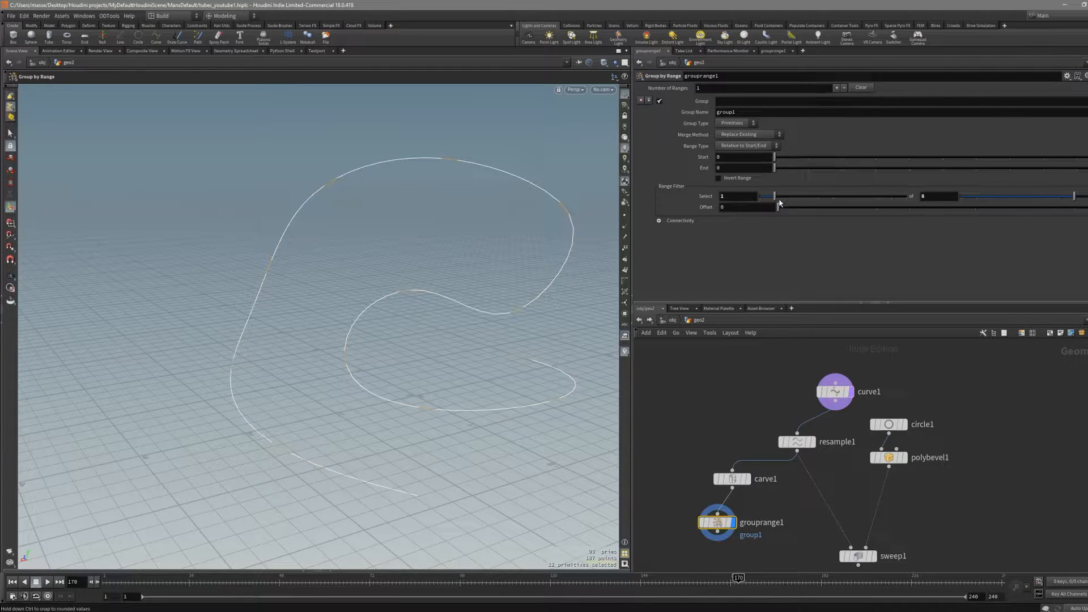
alt+drag(439, 326, 426, 372)
drag(1075, 199, 1027, 202)
drag(820, 199, 793, 202)
drag(796, 159, 839, 166)
middle_drag(734, 487, 724, 409)
right_drag(724, 409, 736, 464)
alt+drag(549, 405, 473, 362)
key(Return)
drag(713, 446, 714, 469)
scroll(729, 450, up, 3)
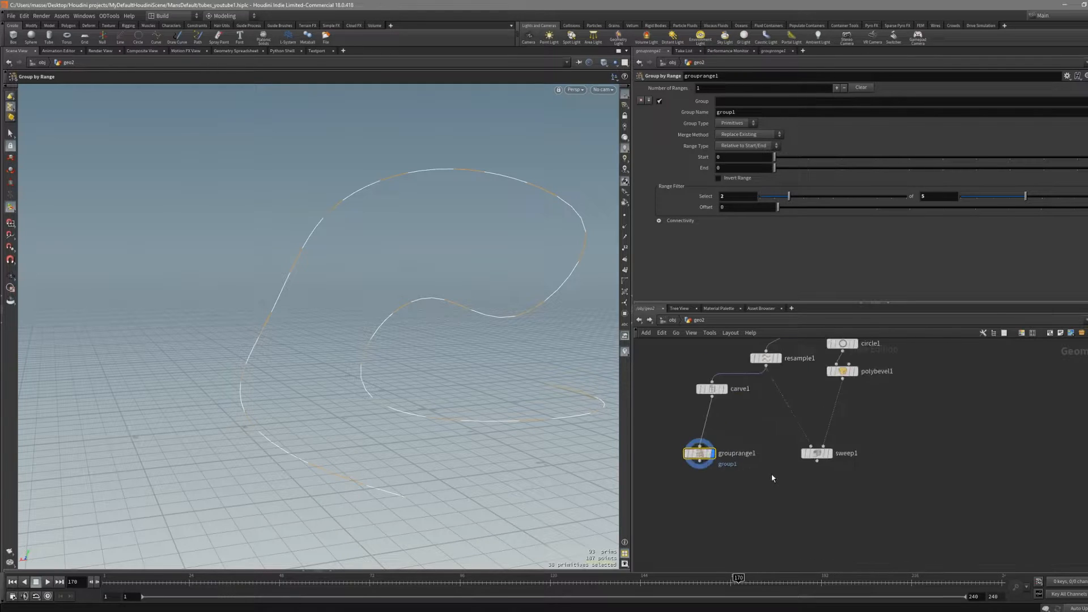
Step: Move the circle, PolyBevel and first sweep nodes away from the carve branch to make room in the network
scroll(779, 467, down, 3)
middle_drag(779, 468, 778, 502)
drag(896, 378, 882, 457)
click(887, 432)
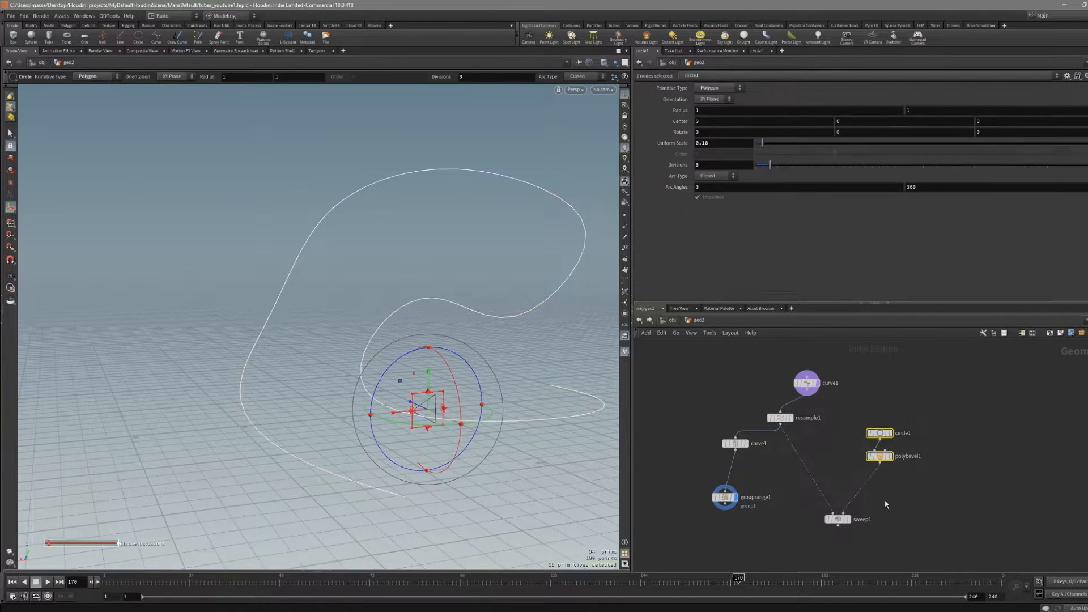
middle_drag(888, 501, 905, 488)
middle_drag(771, 527, 797, 508)
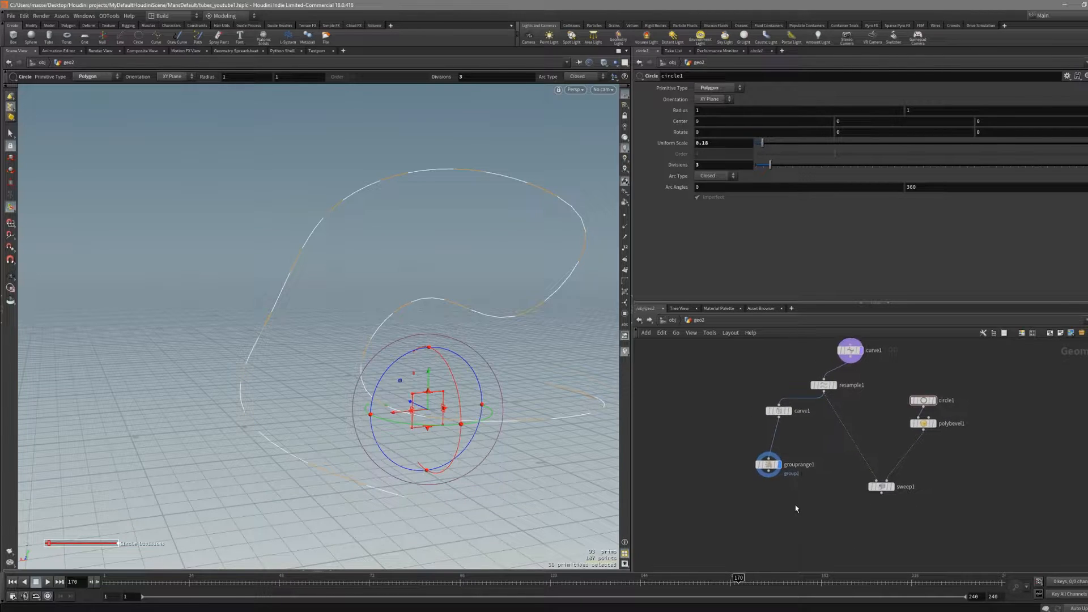
Step: Add a second Sweep node fed by the range group and display it
key(Tab)
text(swee)
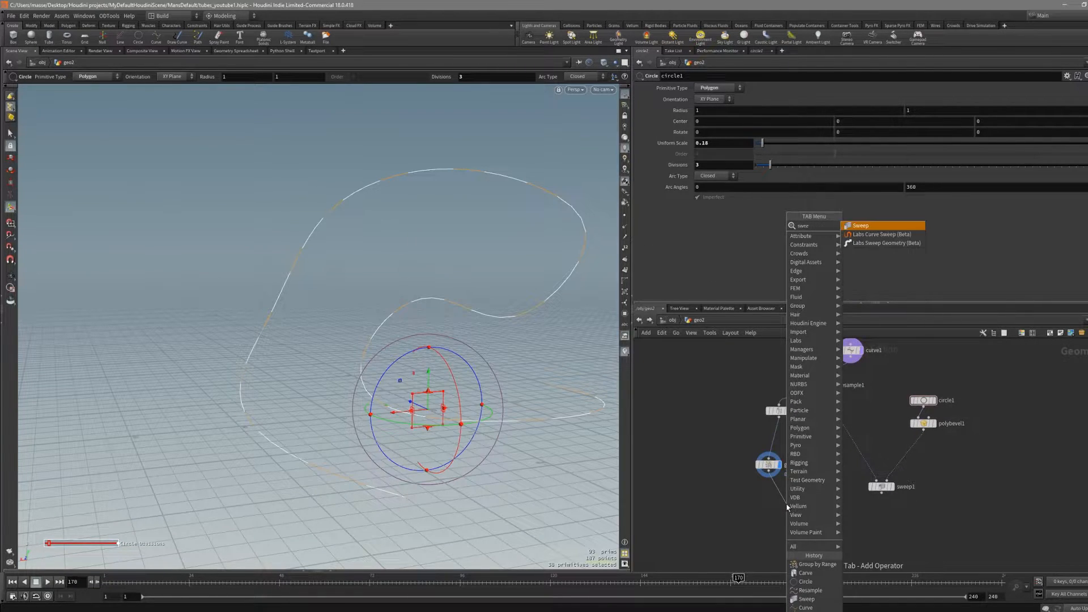
key(Return)
click(786, 506)
scroll(802, 529, up, 5)
click(798, 503)
drag(785, 490, 789, 518)
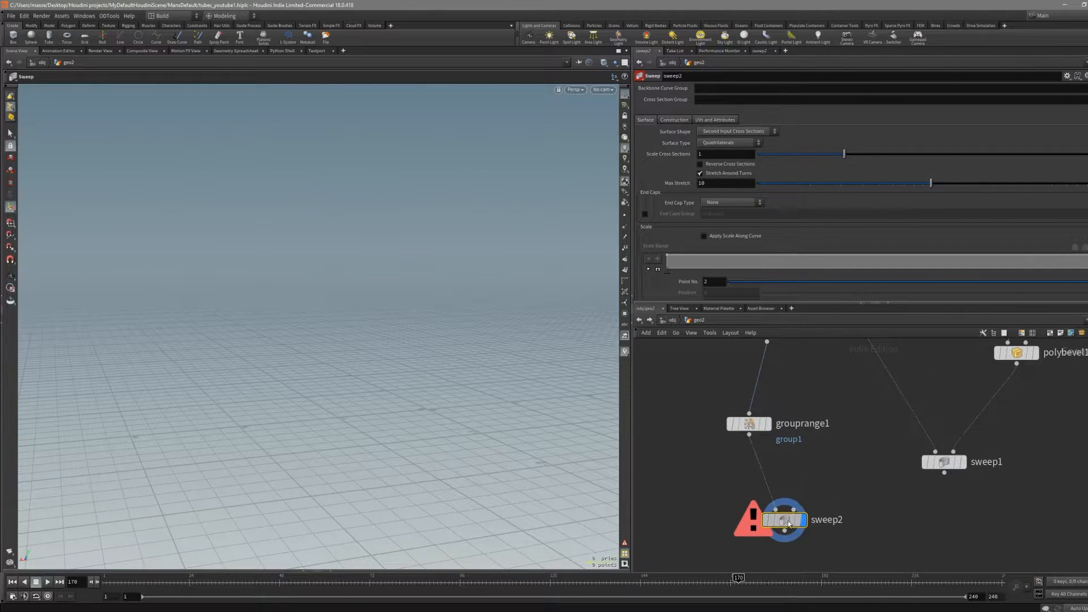
Step: Connect the PolyBevel to the second sweep's cross-section input and enable Reverse Cross Sections
scroll(1027, 391, down, 3)
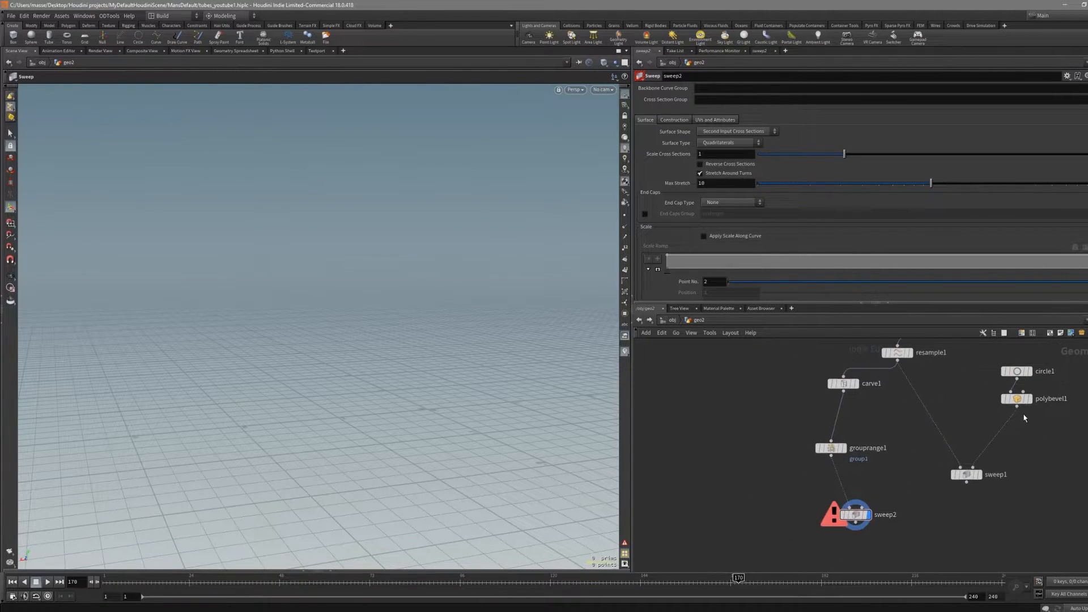
drag(955, 470, 860, 506)
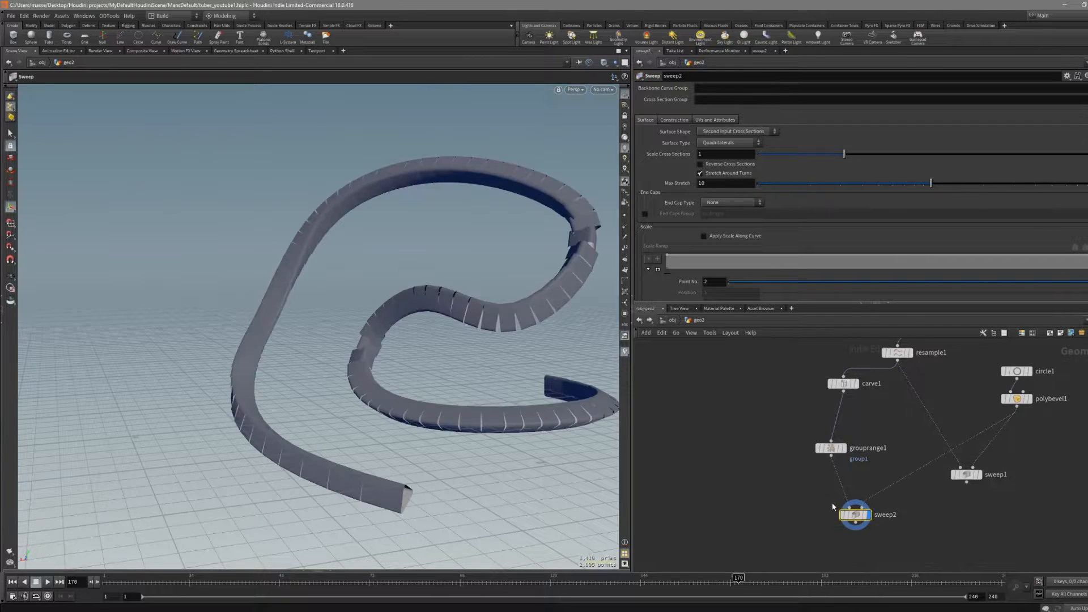
click(729, 164)
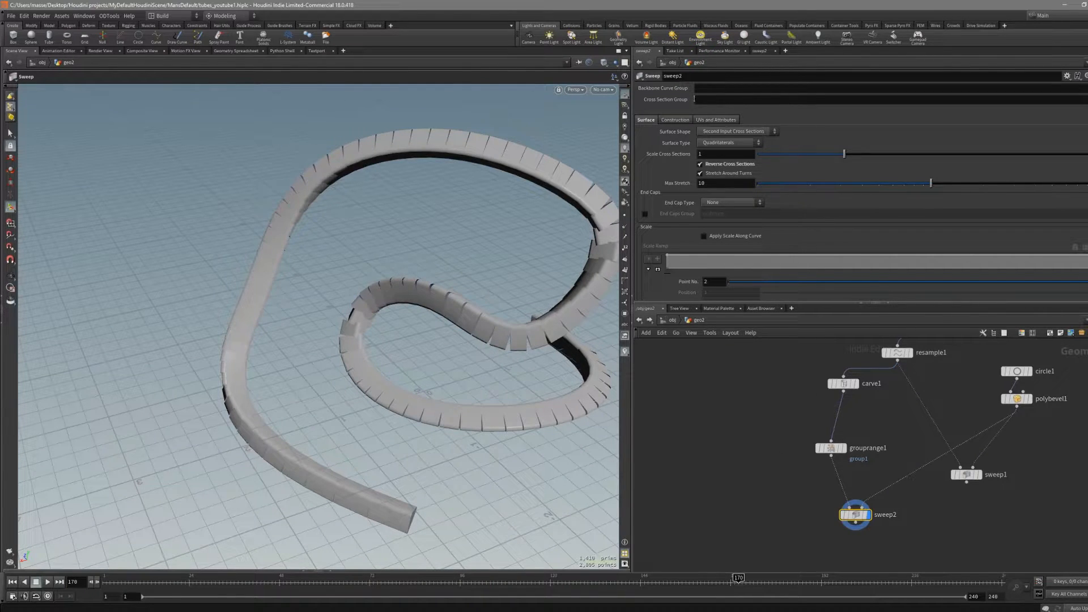
Step: Limit the second sweep to backbone curve group1, with Scale Cross Sections 1.92 and Max Stretch 1.46497
click(1087, 88)
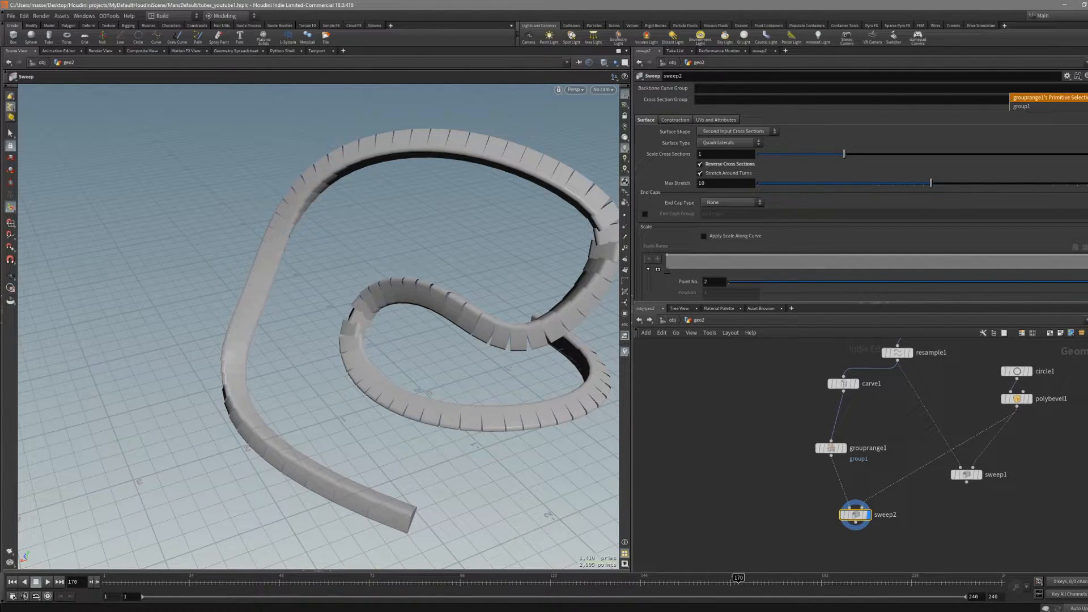
click(1045, 107)
key(Escape)
drag(513, 216, 326, 420)
right_drag(326, 420, 622, 369)
drag(340, 403, 479, 363)
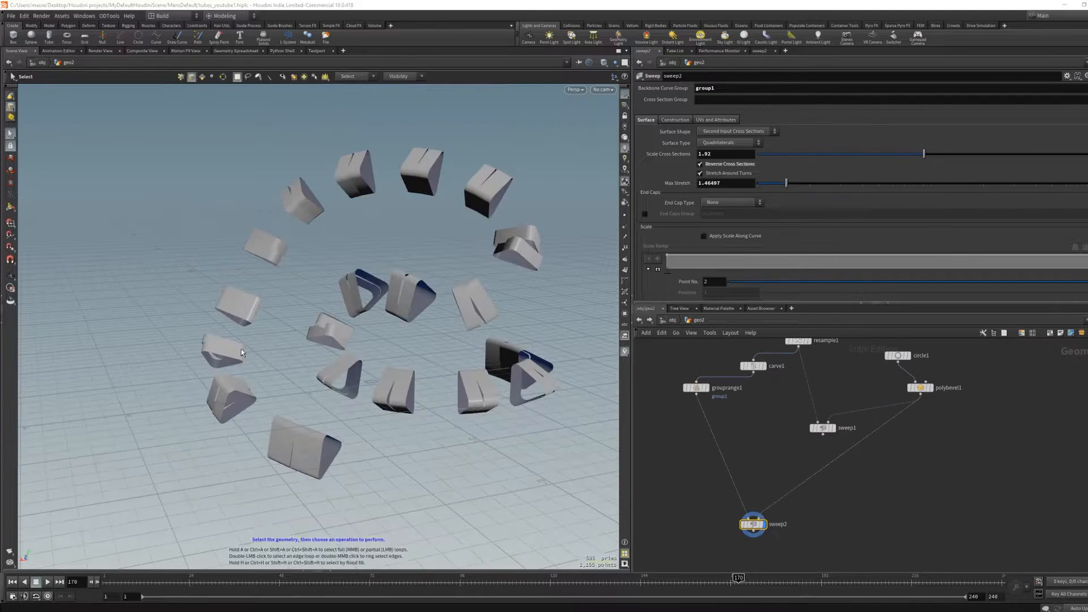
alt+drag(412, 360, 449, 309)
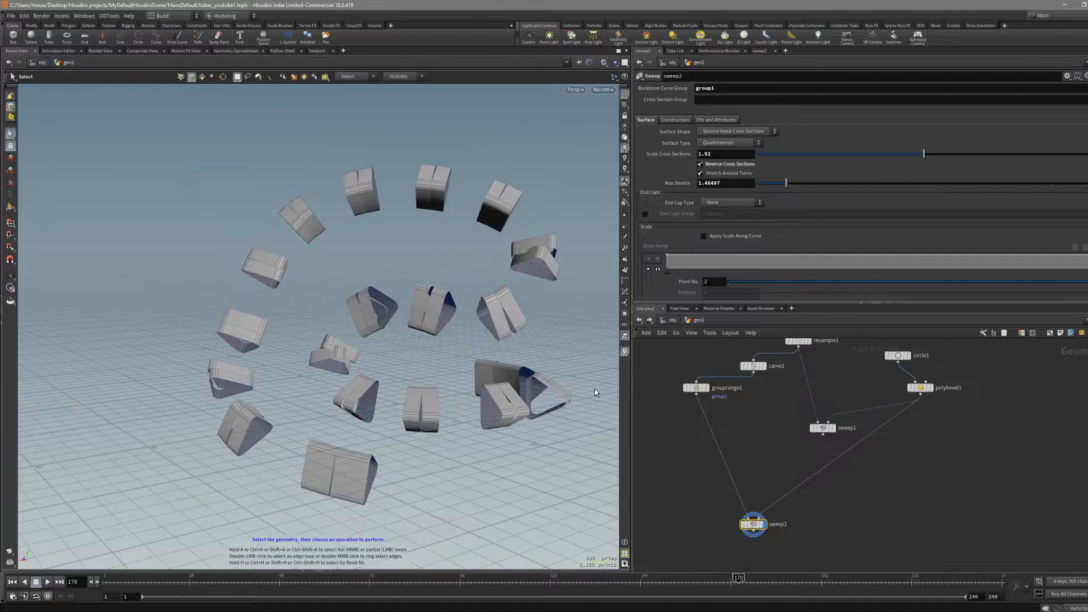
scroll(728, 444, up, 2)
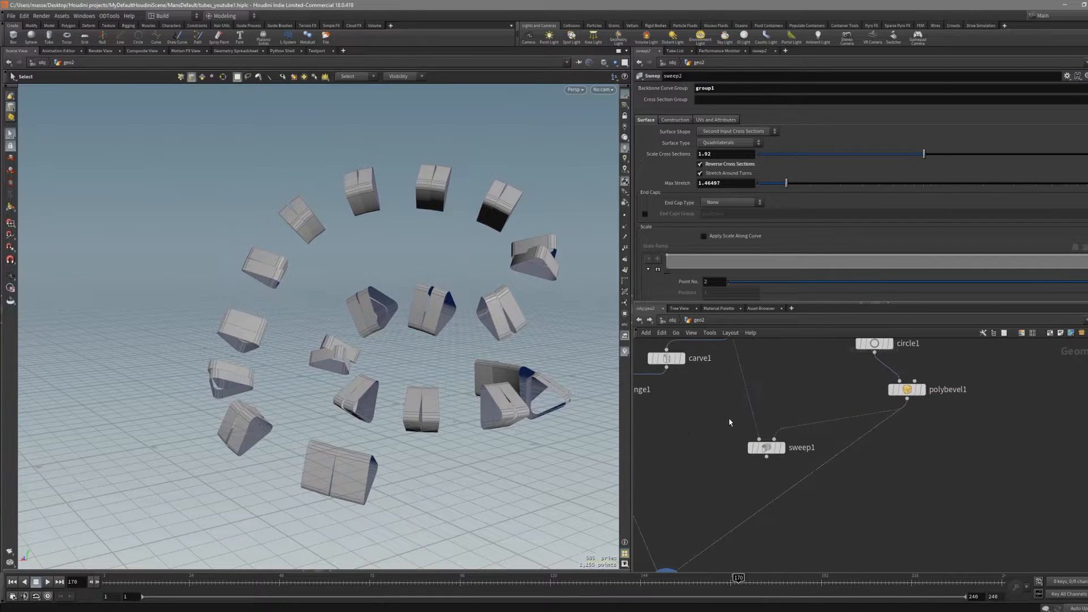
Step: Display the first Sweep node and set its Surface Shape to Round Tube
click(761, 450)
click(781, 448)
key(shift+w)
mouse_move(461, 343)
alt+mouse_down()
mouse_move(453, 391)
mouse_move(457, 368)
mouse_move(522, 292)
mouse_move(500, 318)
mouse_move(522, 294)
mouse_move(517, 338)
alt+mouse_up()
key(shift+w)
alt+middle_drag(518, 339, 495, 382)
scroll(811, 391, down, 1)
middle_drag(789, 376, 792, 420)
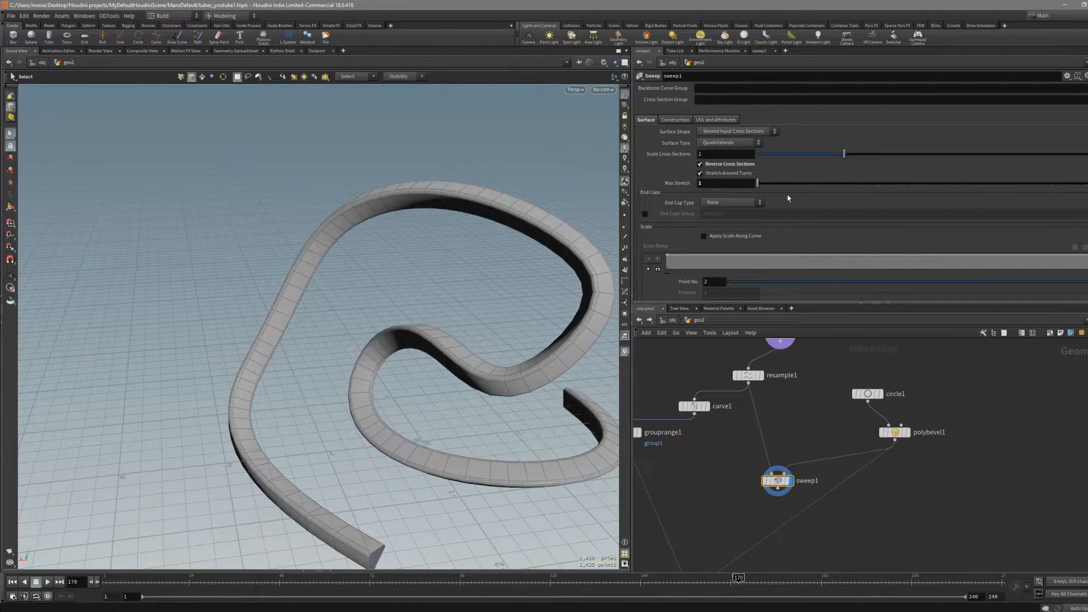
click(737, 133)
click(731, 149)
alt+drag(486, 300, 490, 272)
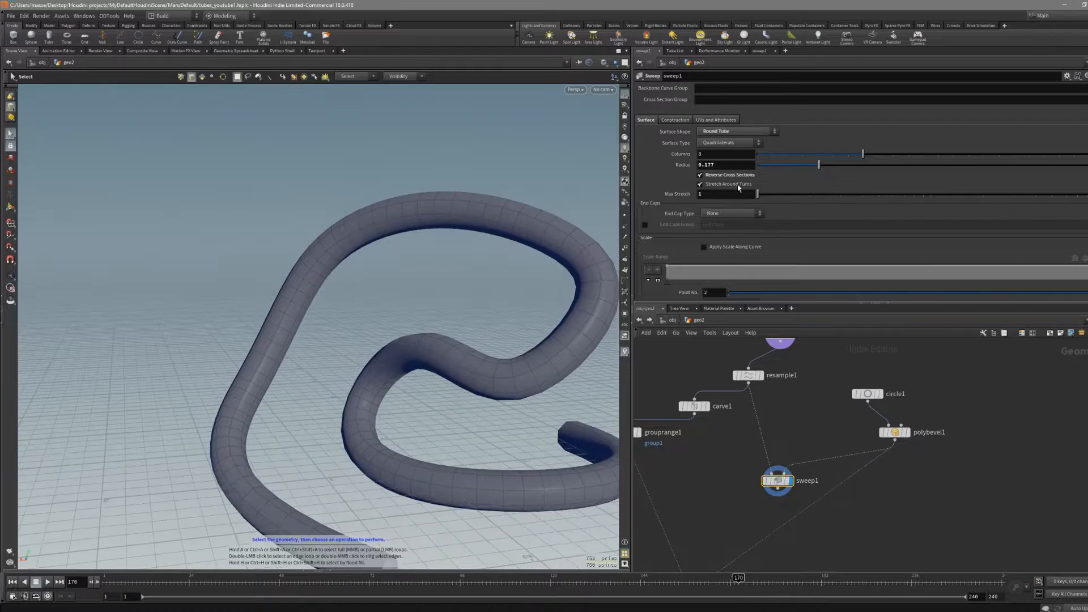
Step: Turn off Reverse Cross Sections on the first sweep and set its tube Radius to 0.084
click(728, 174)
drag(819, 164, 787, 165)
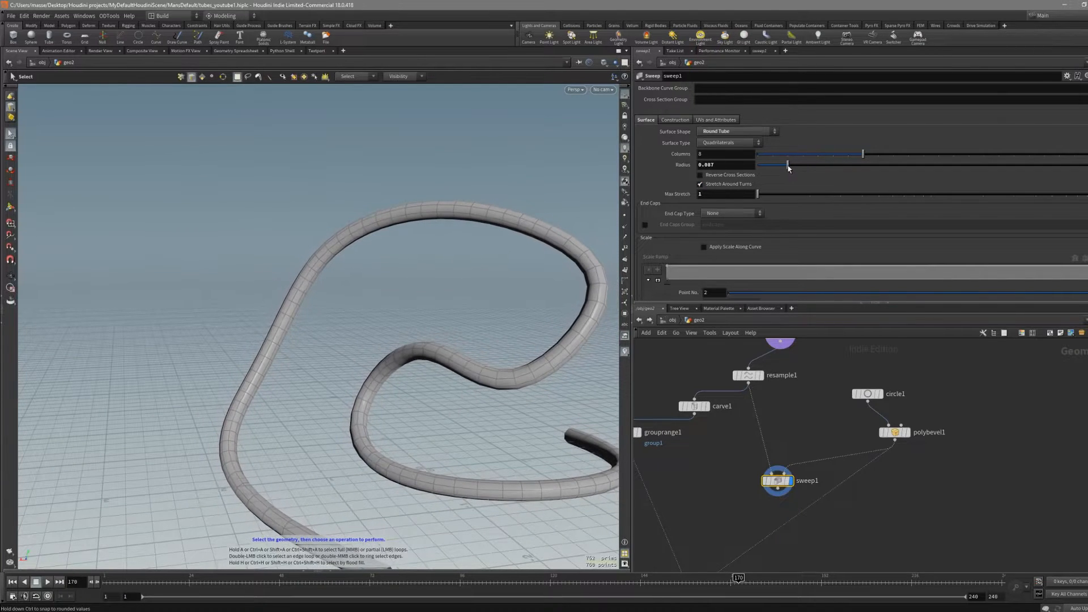
drag(493, 353, 479, 298)
middle_drag(479, 299, 488, 327)
middle_drag(814, 383, 809, 419)
scroll(809, 420, down, 1)
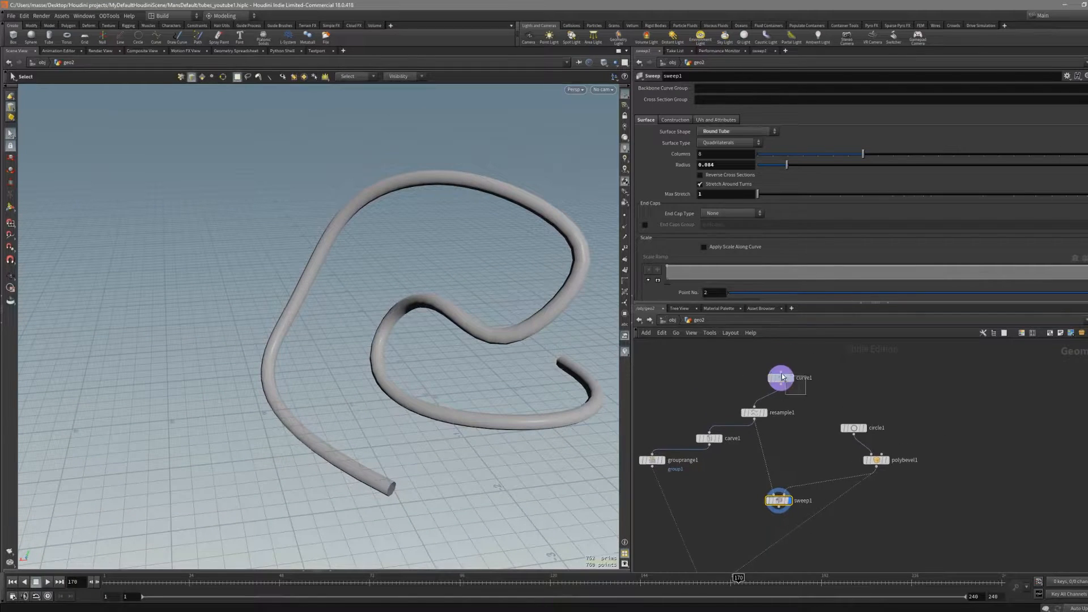
Step: Reshape the upper loop of the base curve by moving its control points freehand
click(781, 377)
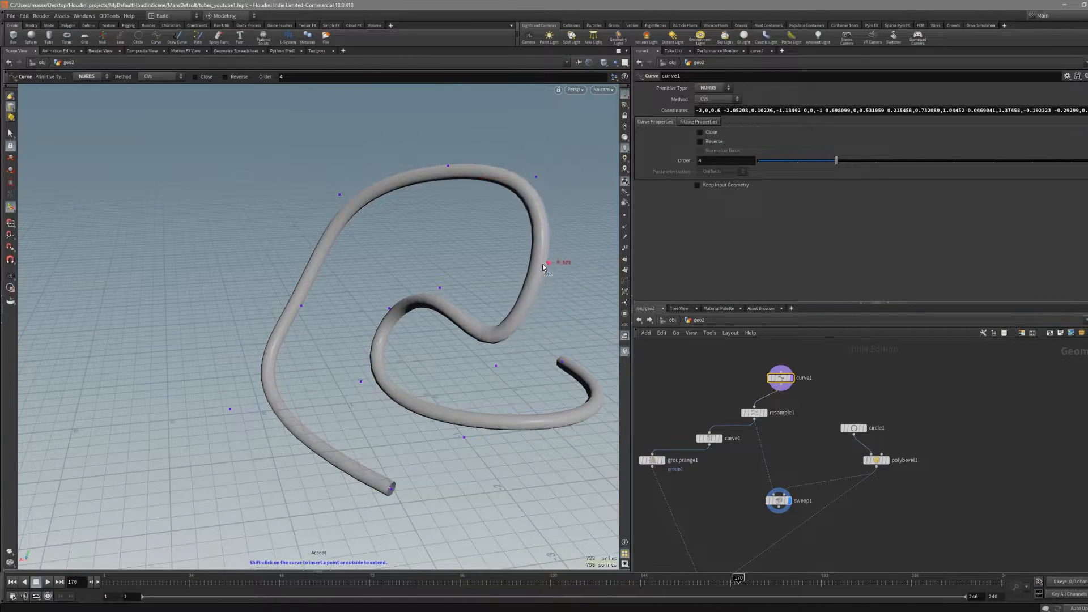
key(Escape)
drag(498, 216, 566, 283)
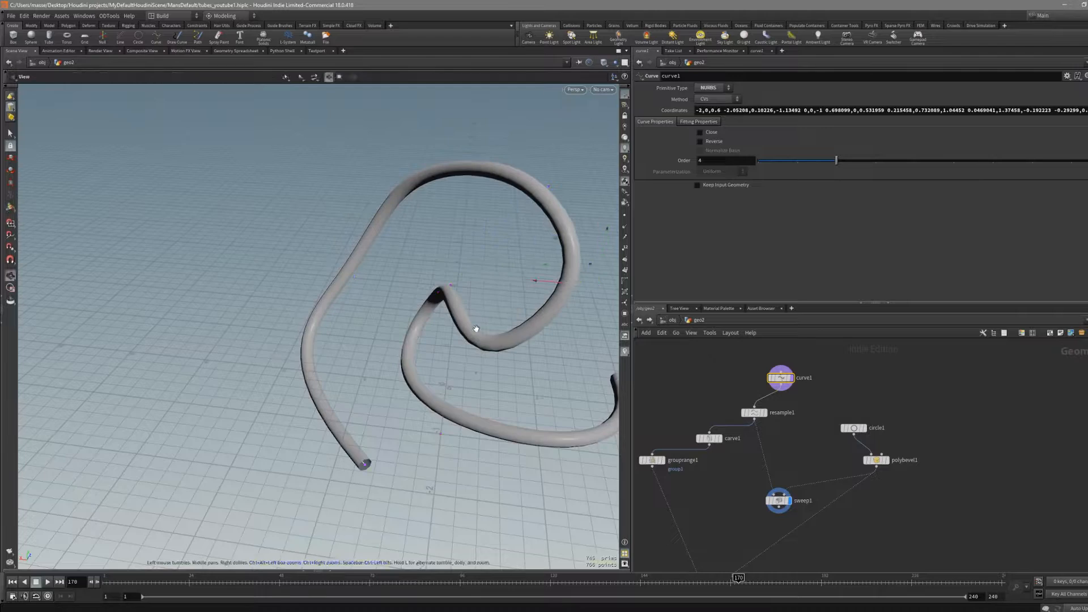
alt+drag(483, 328, 519, 286)
alt+middle_drag(536, 380, 547, 356)
drag(547, 355, 488, 348)
key(Return)
Step: Display the second Sweep node and examine its pieces along the reshaped curve
middle_drag(791, 527, 833, 455)
click(814, 429)
click(752, 490)
click(763, 488)
mouse_move(533, 357)
alt+mouse_down()
mouse_move(505, 362)
mouse_move(540, 351)
mouse_move(530, 348)
mouse_move(498, 368)
mouse_move(498, 357)
alt+mouse_up()
key(shift+w)
key(shift+w)
middle_drag(754, 427, 747, 474)
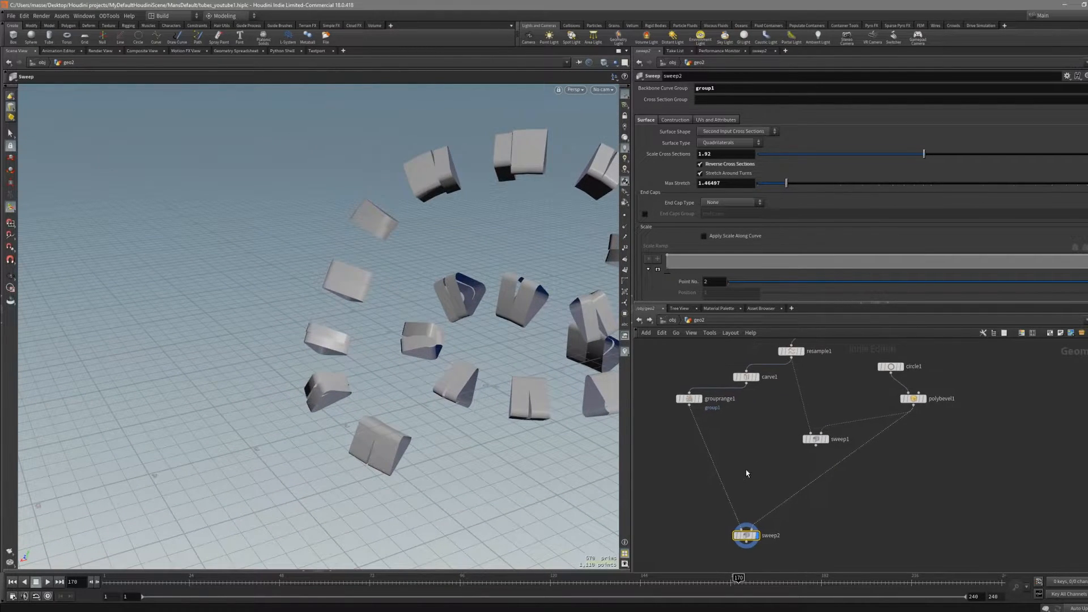
Step: Insert a Delete node between the Group by Range node and the second sweep
click(689, 399)
click(701, 398)
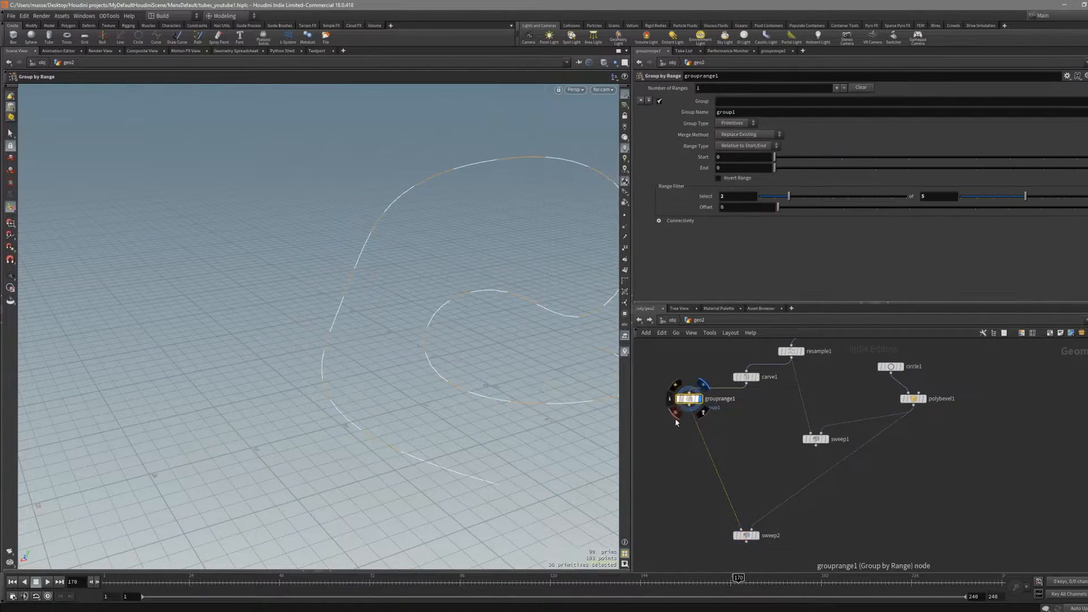
key(Return)
key(Tab)
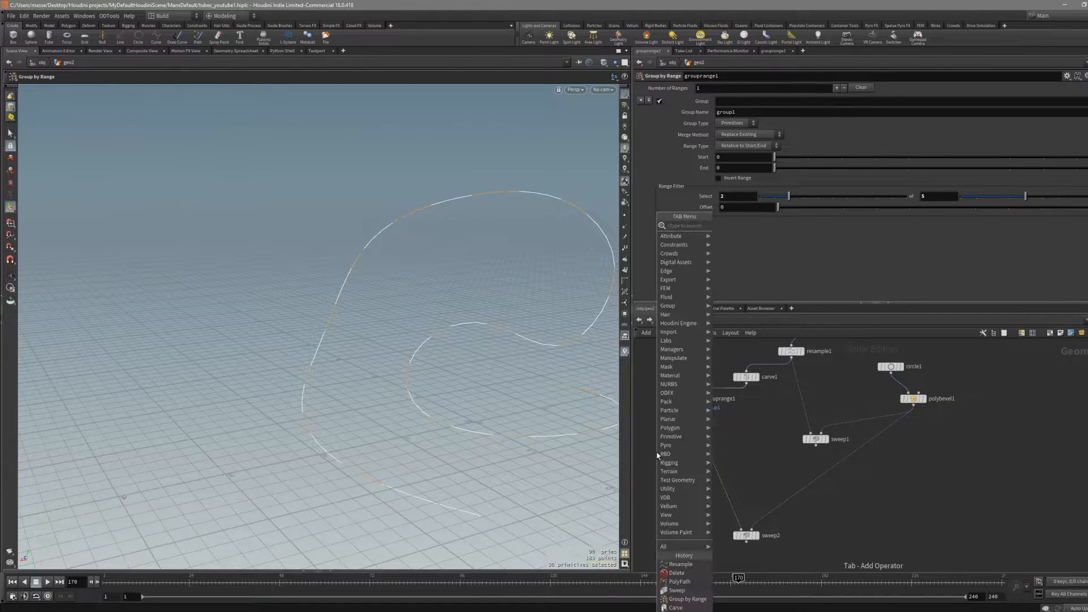
text(delete)
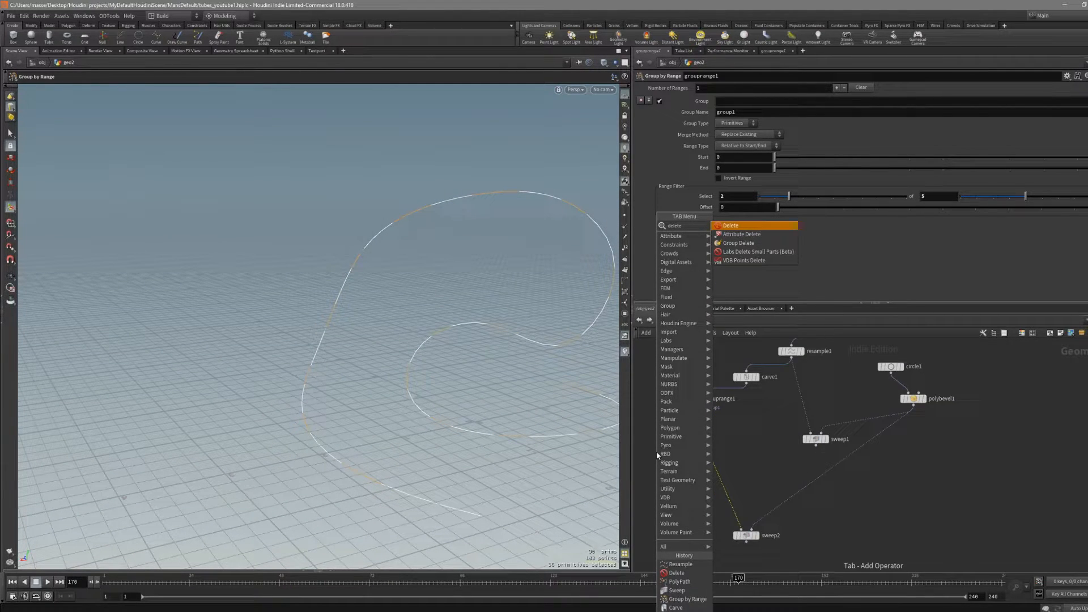
click(712, 226)
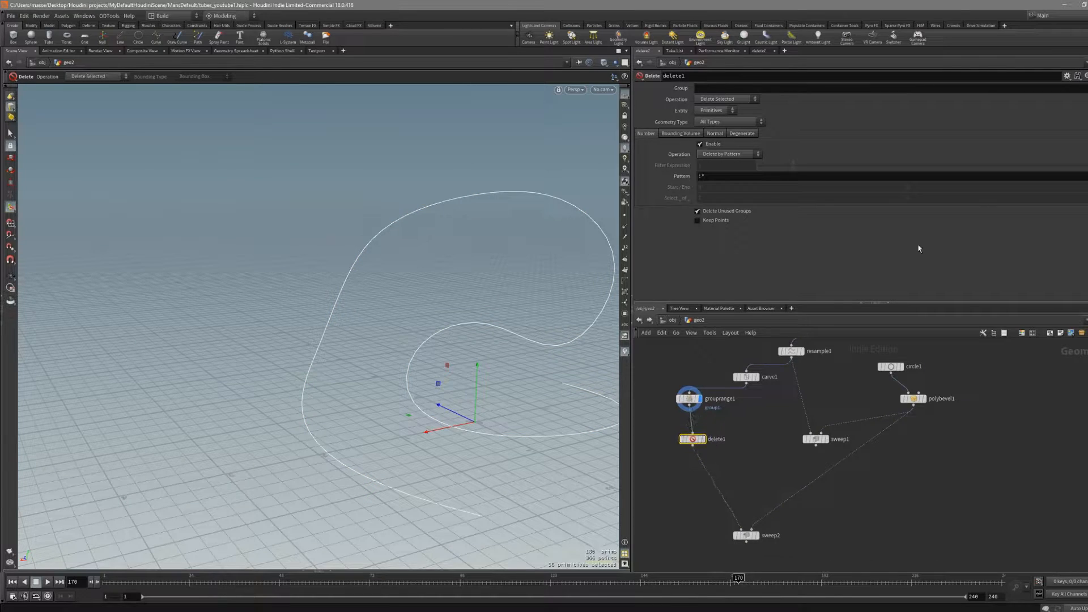
Step: Set the Delete node to keep only the group1 segments and display its result
click(1042, 106)
click(702, 439)
click(725, 99)
click(728, 117)
key(Escape)
drag(573, 226, 403, 376)
key(s)
Step: Display the second sweep to inspect the pieces built from the remaining segments
middle_drag(744, 476, 740, 430)
click(737, 489)
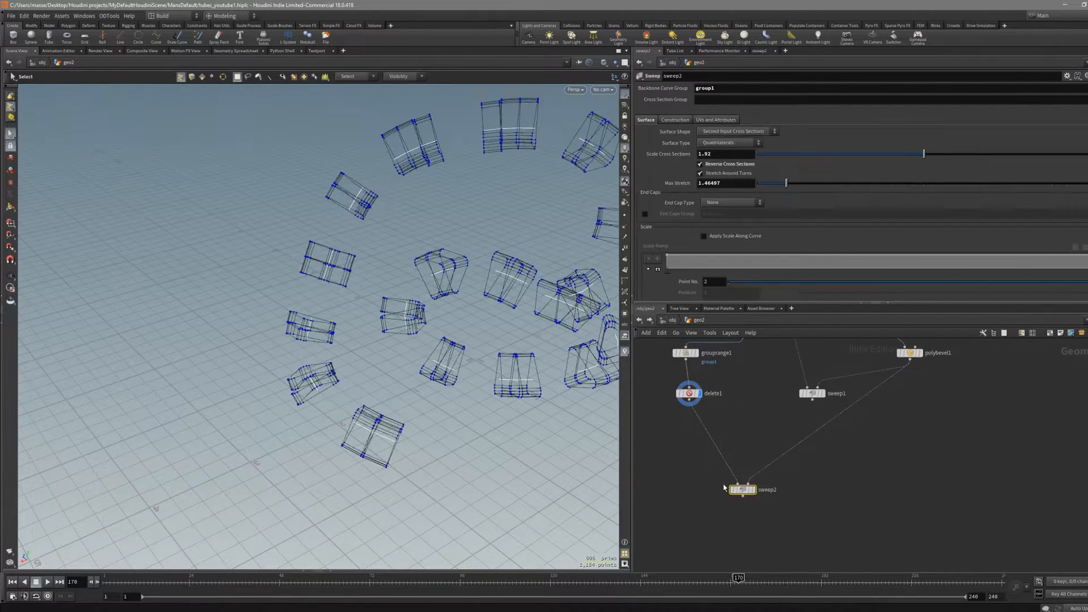
key(r)
key(Escape)
drag(521, 411, 502, 394)
key(s)
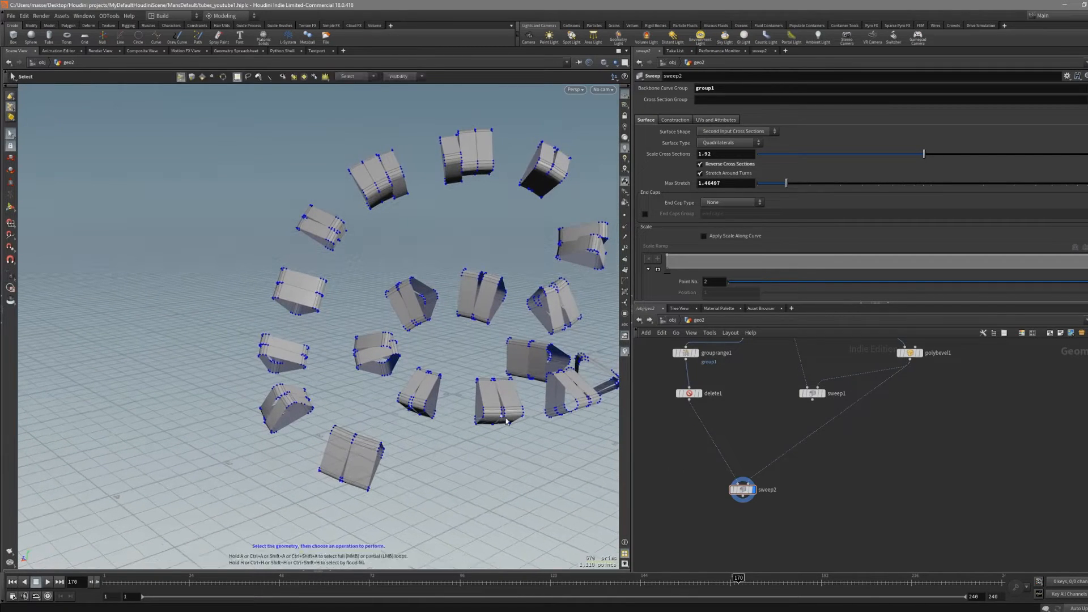
Step: Insert a Fuse node between the Delete node and the second sweep
key(Tab)
text(fuse)
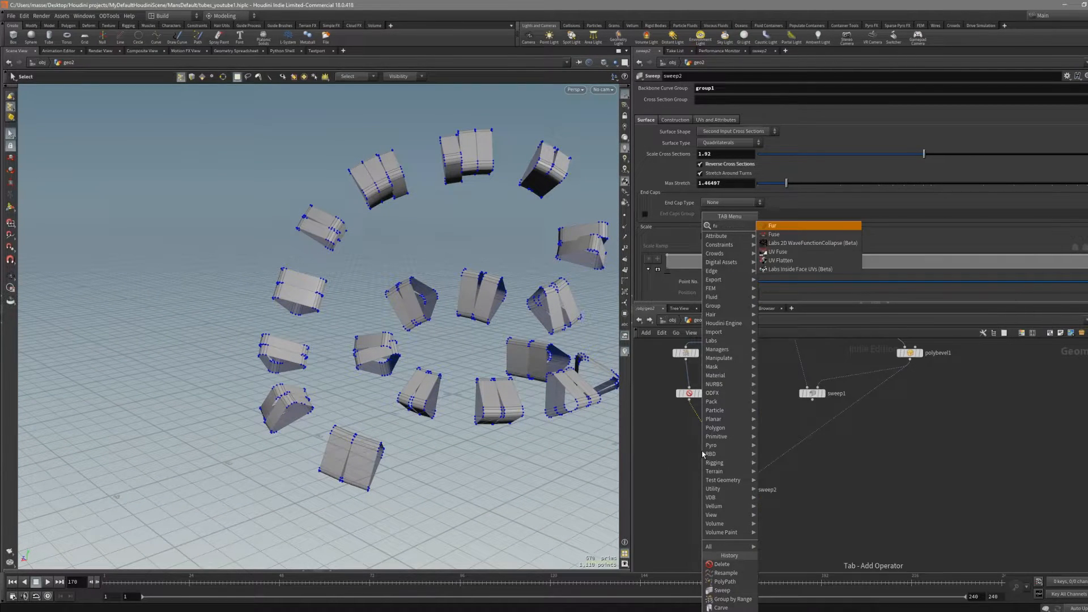
key(Return)
click(702, 450)
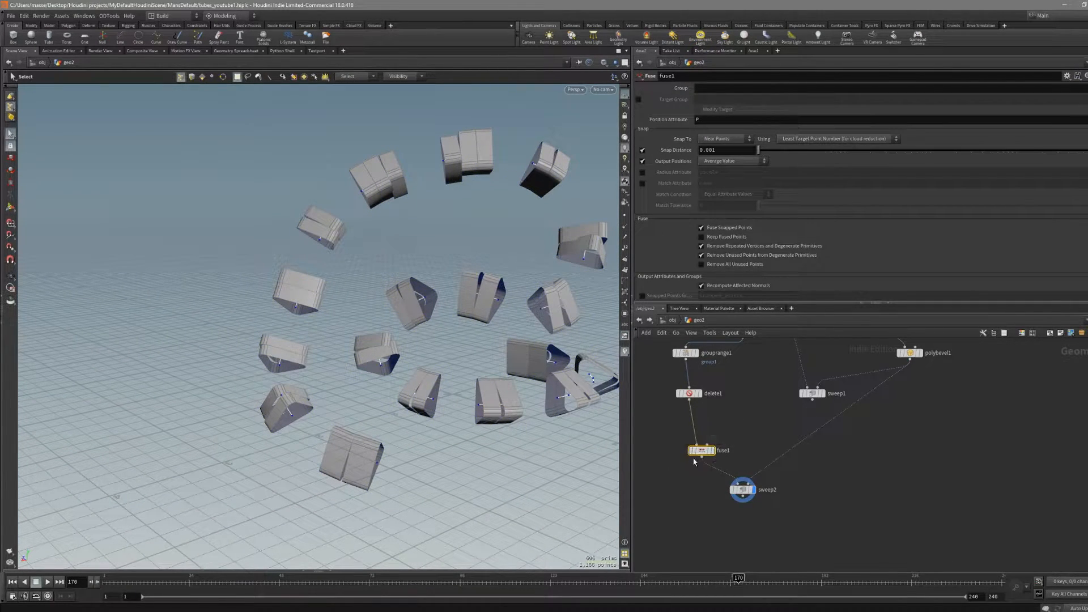
Step: Try different snap distance and snapping options on the Fuse node, and delete that node
key(r)
click(753, 490)
drag(886, 153, 758, 152)
click(743, 161)
click(767, 159)
click(730, 139)
click(729, 157)
click(730, 139)
click(731, 165)
key(Delete)
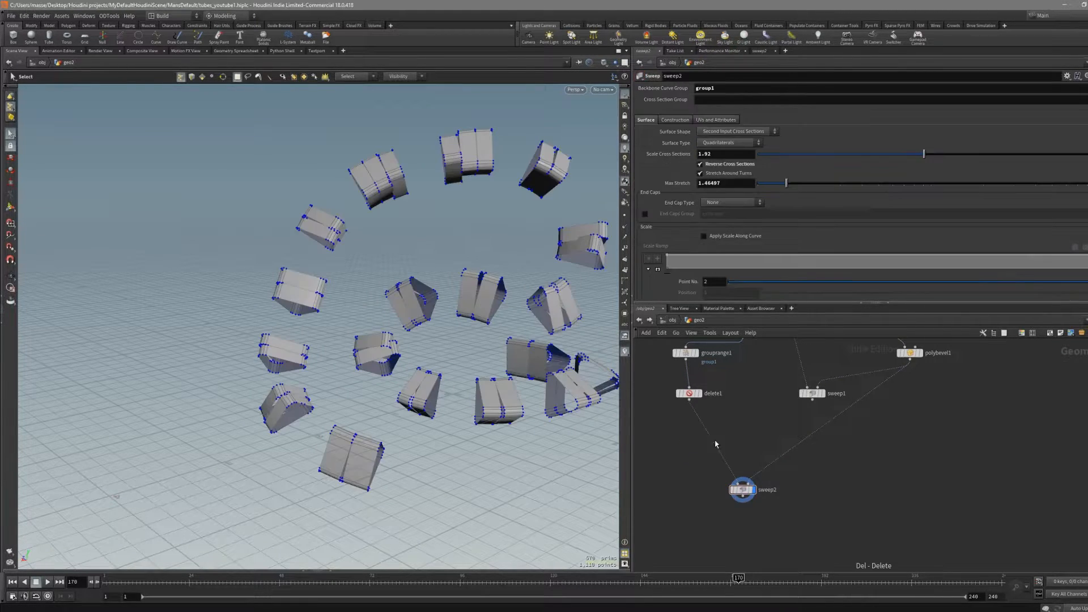
Step: Insert a PolyPath node between the Delete node and the second sweep
key(Tab)
text(poly)
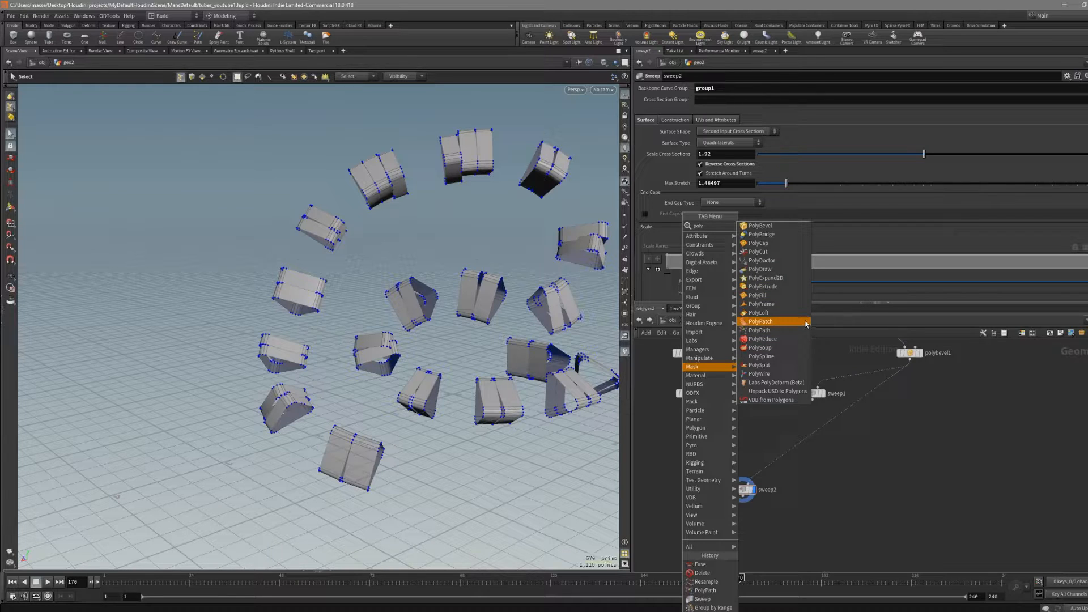
click(759, 330)
click(703, 436)
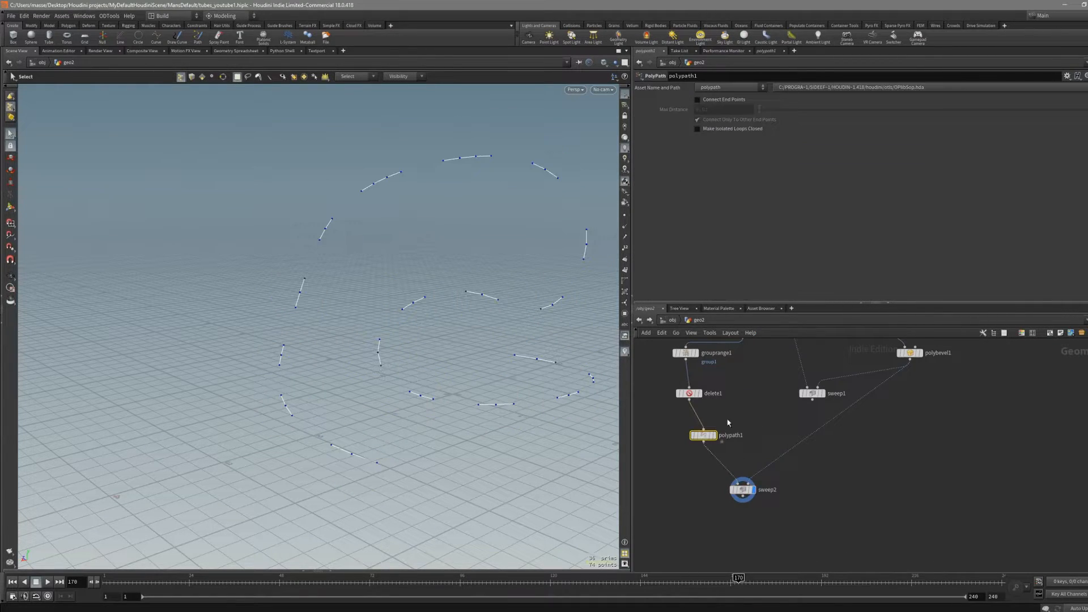
Step: Enable Connect End Points on the PolyPath node and display the second sweep
click(739, 487)
click(738, 142)
click(738, 139)
click(702, 442)
click(737, 489)
key(r)
click(710, 435)
click(734, 488)
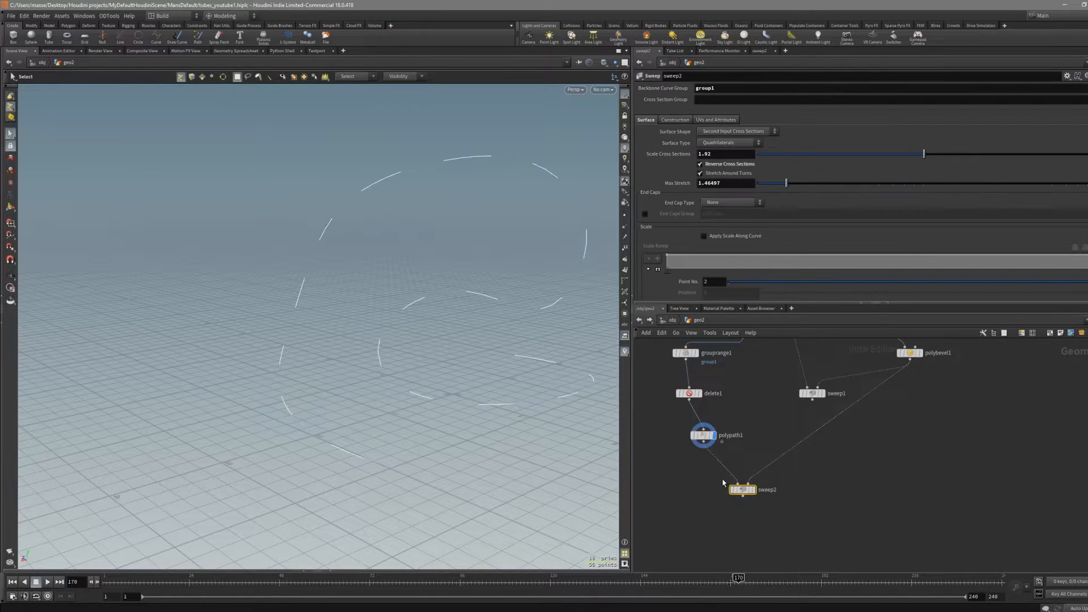
click(753, 490)
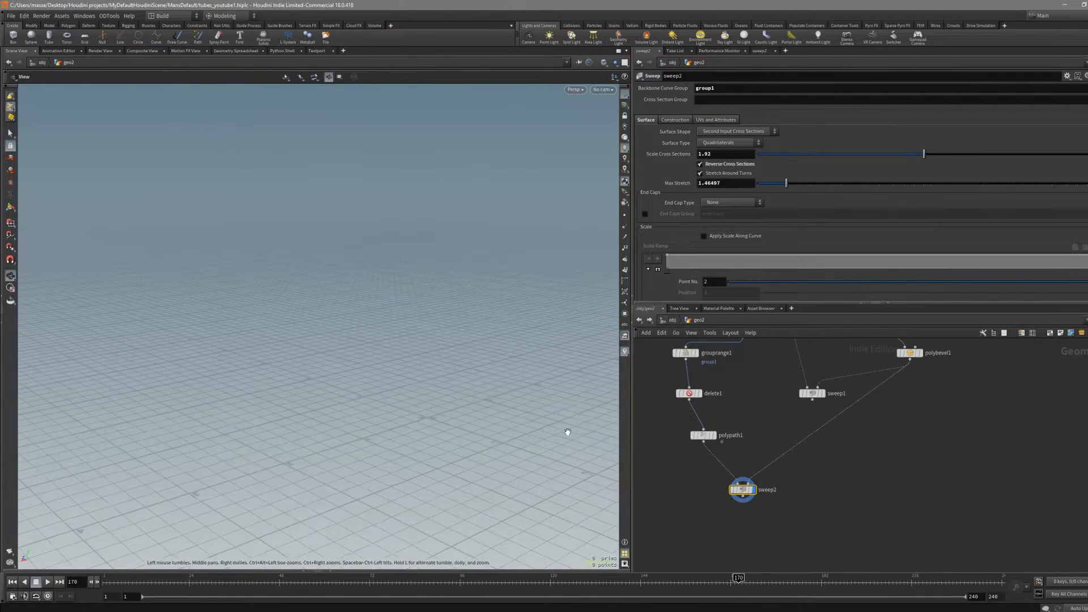
Step: Set the second sweep's Scale Cross Sections to 0.97 and Max Stretch to 1.74263, and clear its Backbone Curve Group
middle_drag(847, 440, 848, 486)
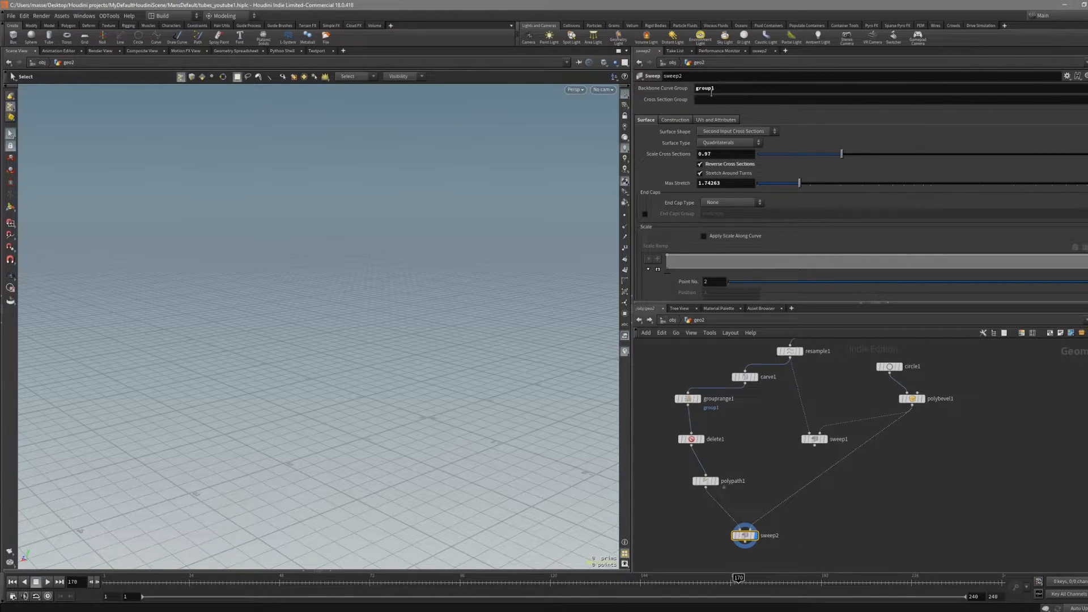
key(BackSpace)
key(Return)
alt+drag(466, 299, 378, 336)
alt+middle_drag(378, 336, 375, 326)
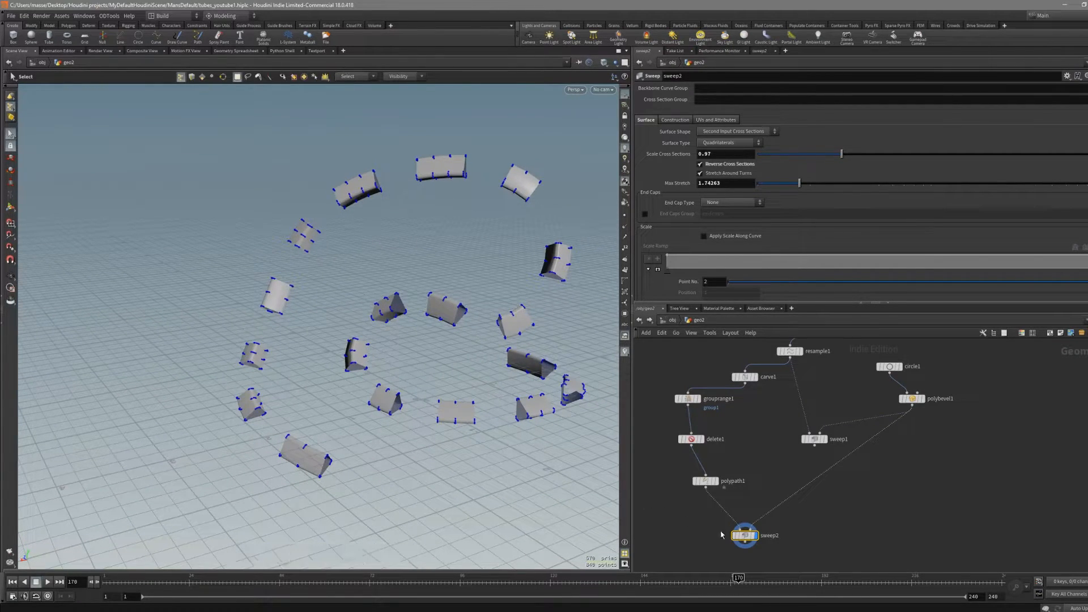
alt+drag(508, 401, 422, 359)
scroll(484, 313, up, 3)
scroll(488, 323, up, 3)
scroll(483, 374, up, 3)
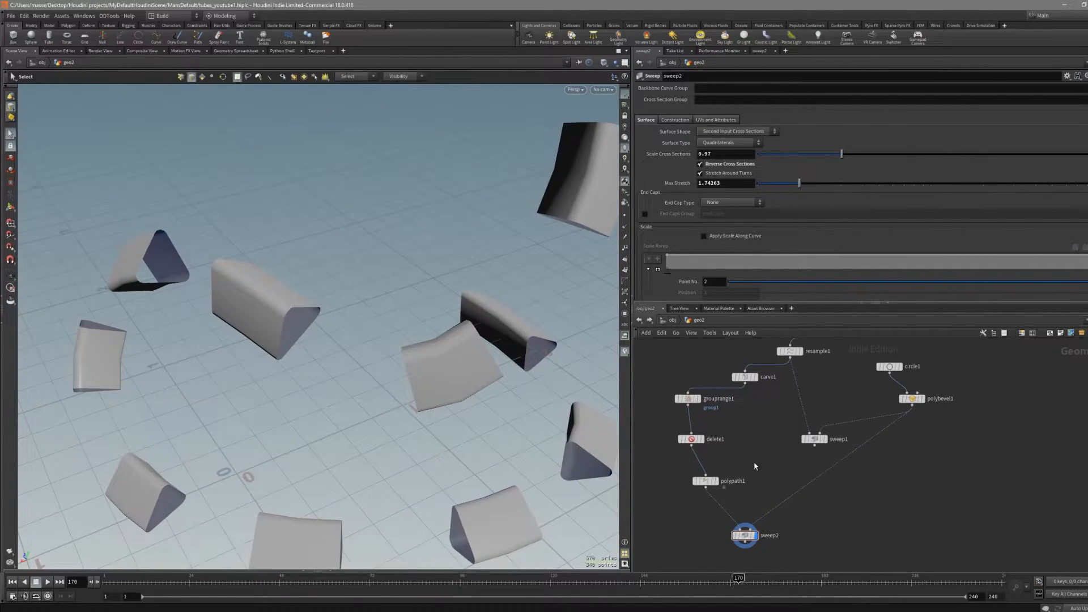
Step: Combine the round tube sweep and the second sweep in a Merge node and display it
drag(820, 435, 819, 432)
middle_drag(785, 466, 788, 414)
scroll(791, 415, down, 2)
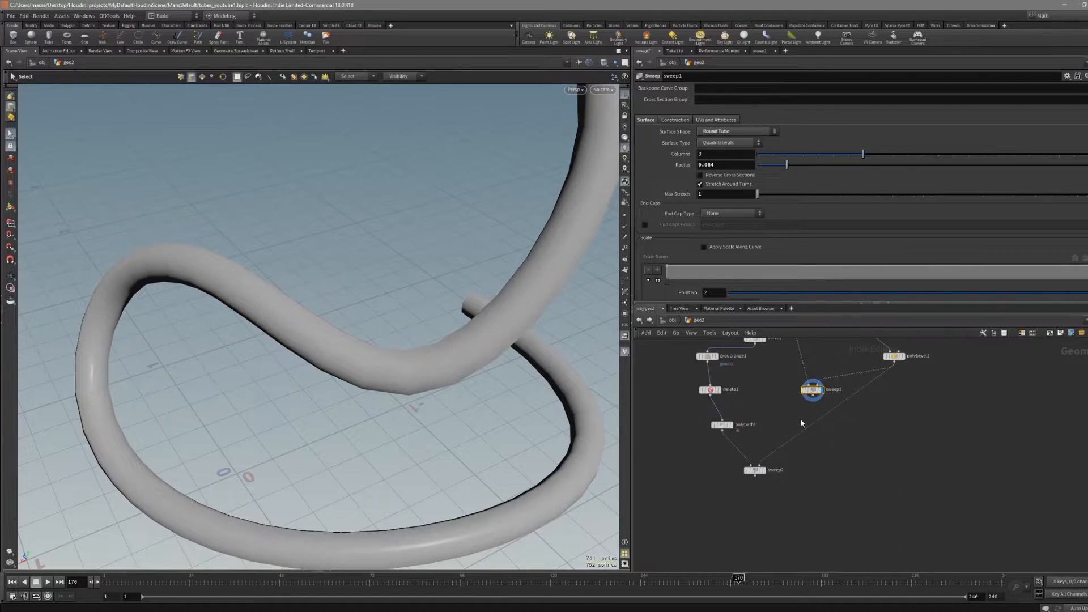
shift+drag(811, 512, 874, 506)
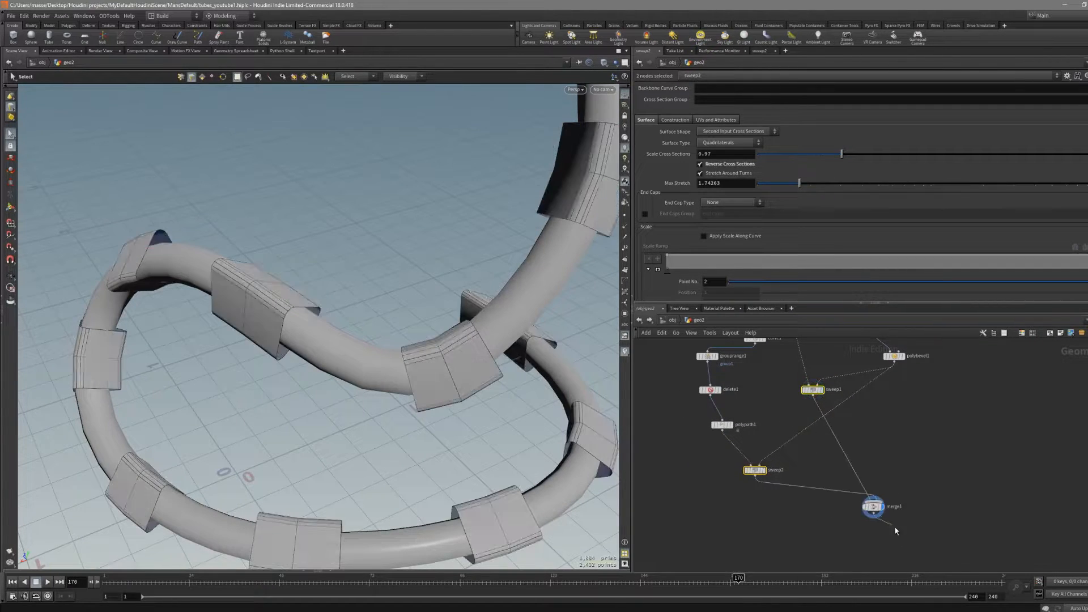
alt+drag(522, 444, 525, 482)
Step: Set the second sweep's End Cap Type to Single Polygon and check the closed pieces on the merged tube
click(755, 470)
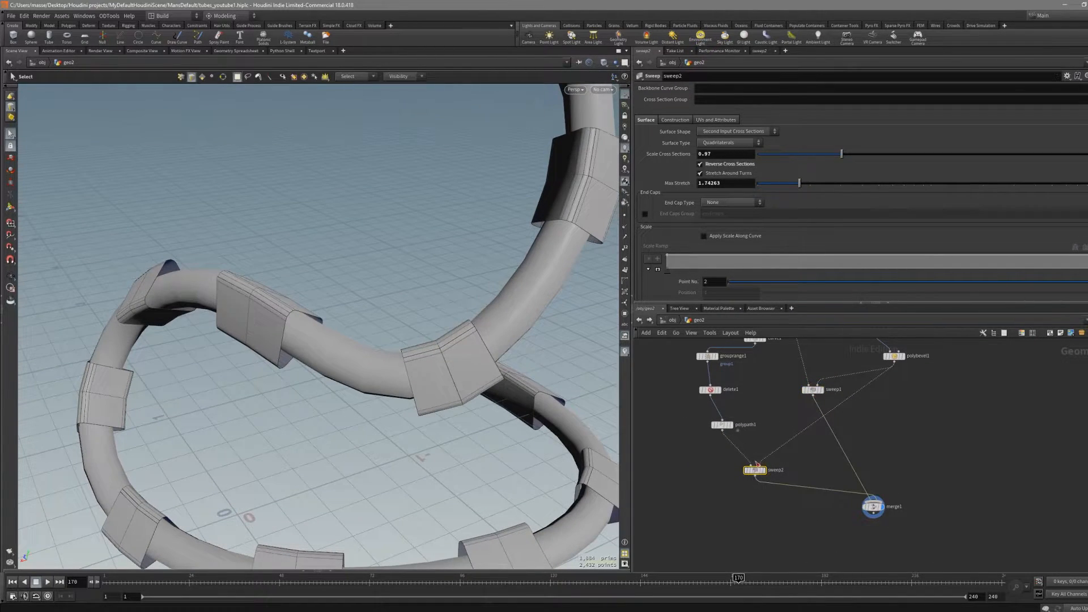
click(729, 220)
key(shift+w)
key(shift+w)
mouse_move(482, 369)
alt+mouse_down()
mouse_move(453, 283)
mouse_move(469, 328)
alt+mouse_up()
alt+right_drag(469, 328, 375, 399)
click(883, 502)
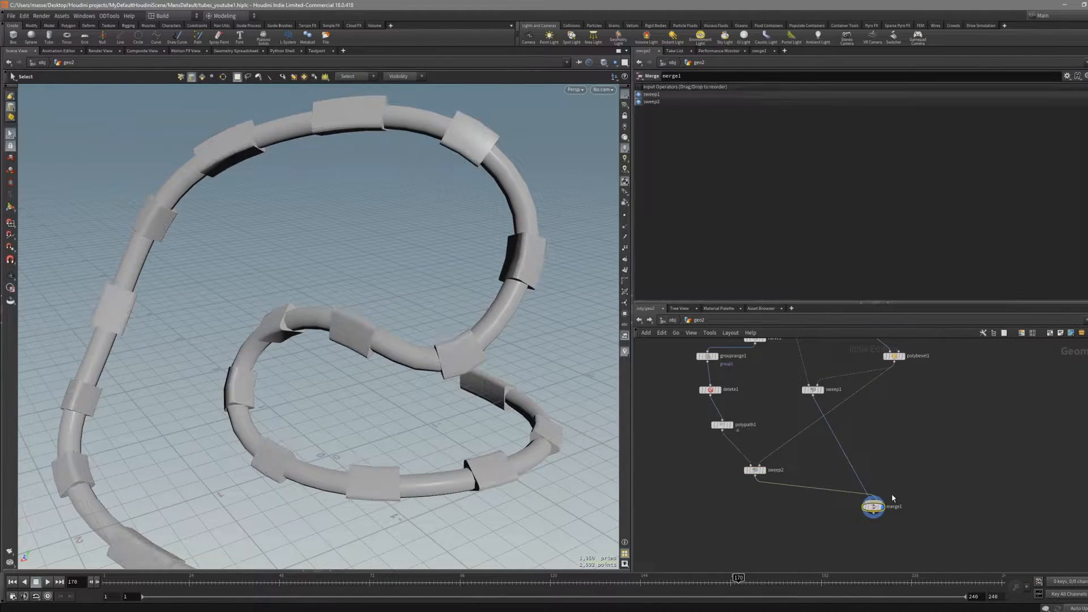
key(Escape)
drag(448, 369, 471, 300)
scroll(467, 351, up, 3)
key(shift+w)
scroll(472, 300, up, 1)
Step: Insert a Resample node between the PolyPath node and the second sweep and display it
click(754, 471)
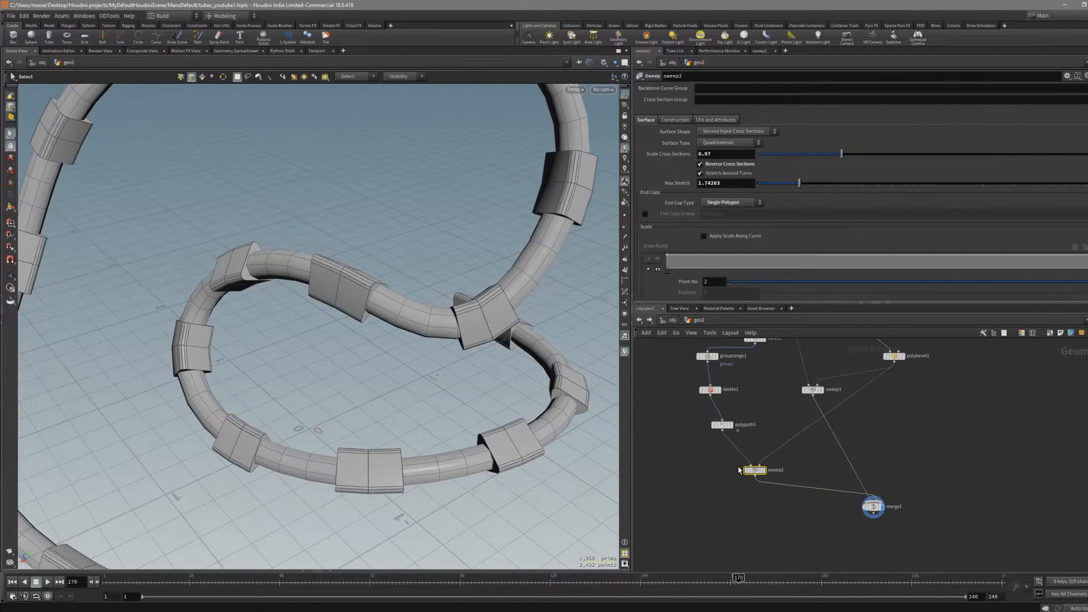
scroll(746, 433, up, 3)
click(685, 408)
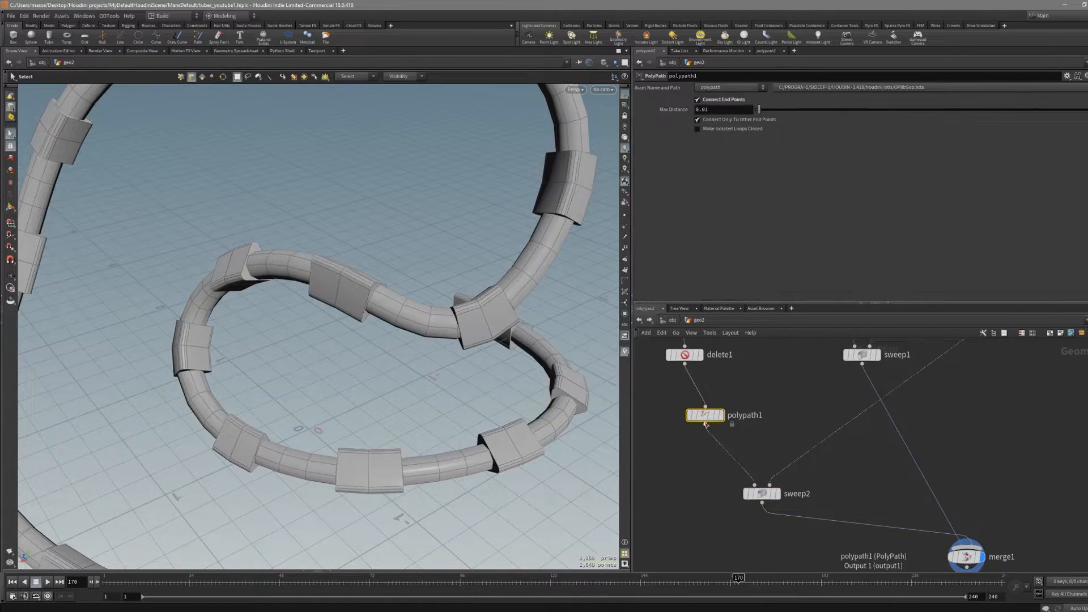
click(700, 408)
key(Tab)
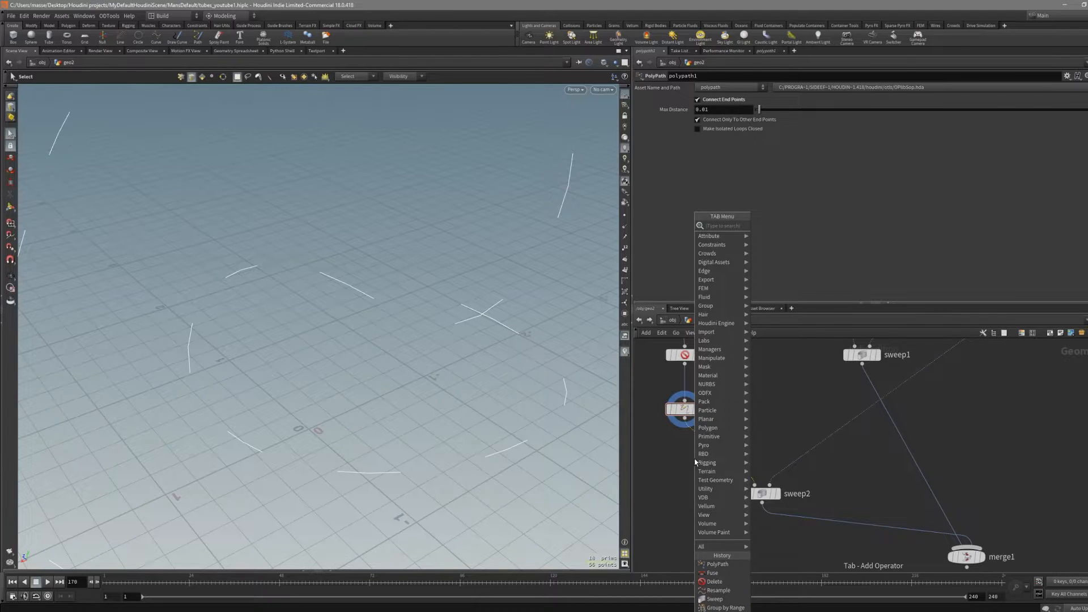
text(resa)
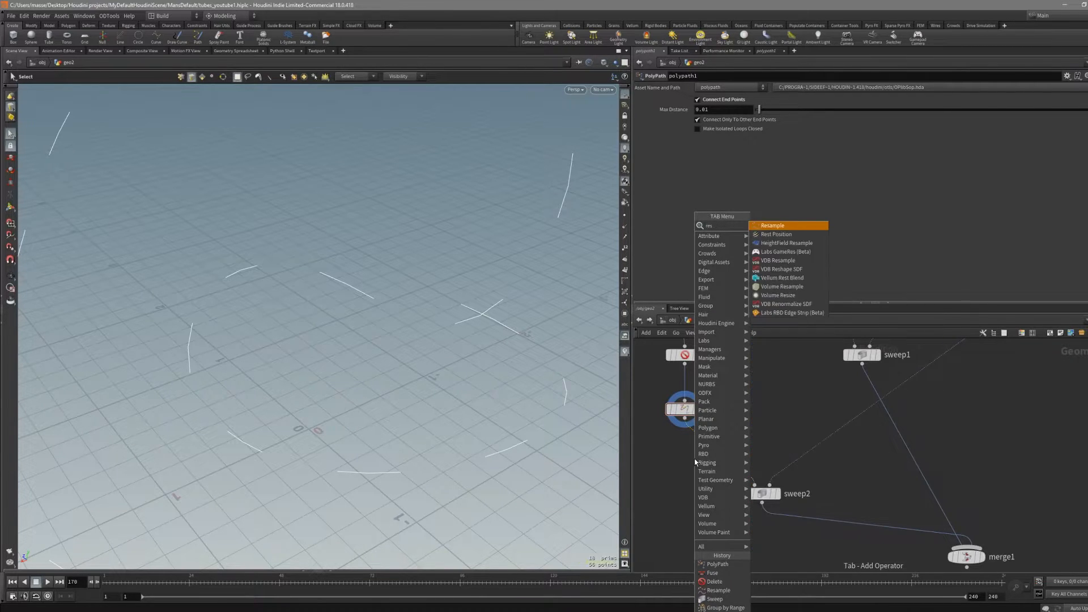
key(Return)
click(695, 462)
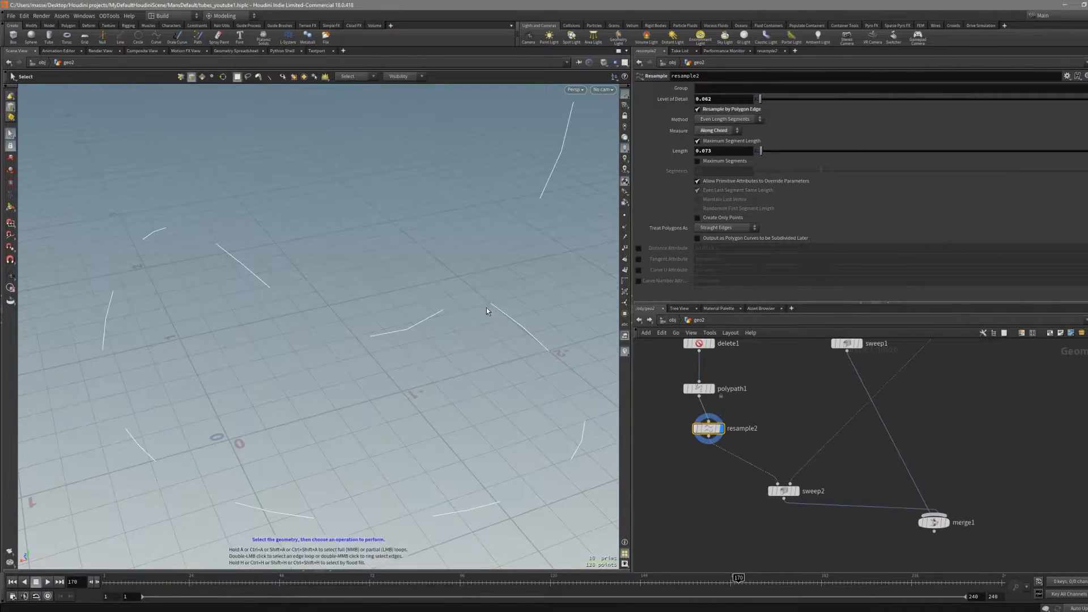
Step: Set the new Resample node's Length to 0.122 and Treat Polygons As to Subdivision Curves
key(2)
alt+drag(440, 315, 411, 322)
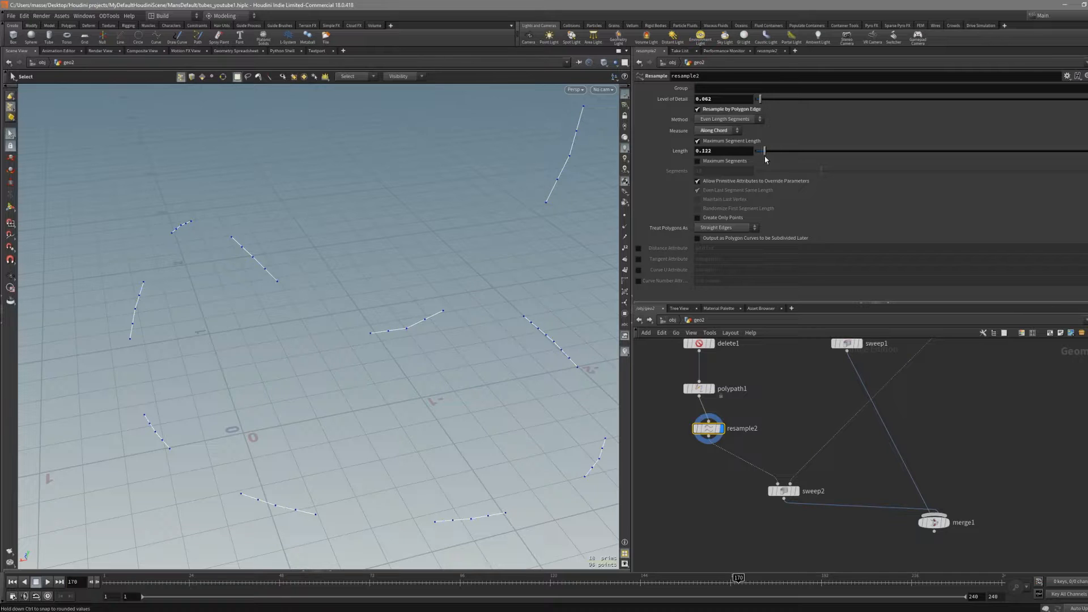
alt+drag(465, 319, 376, 322)
alt+right_drag(377, 323, 468, 308)
alt+drag(369, 338, 540, 309)
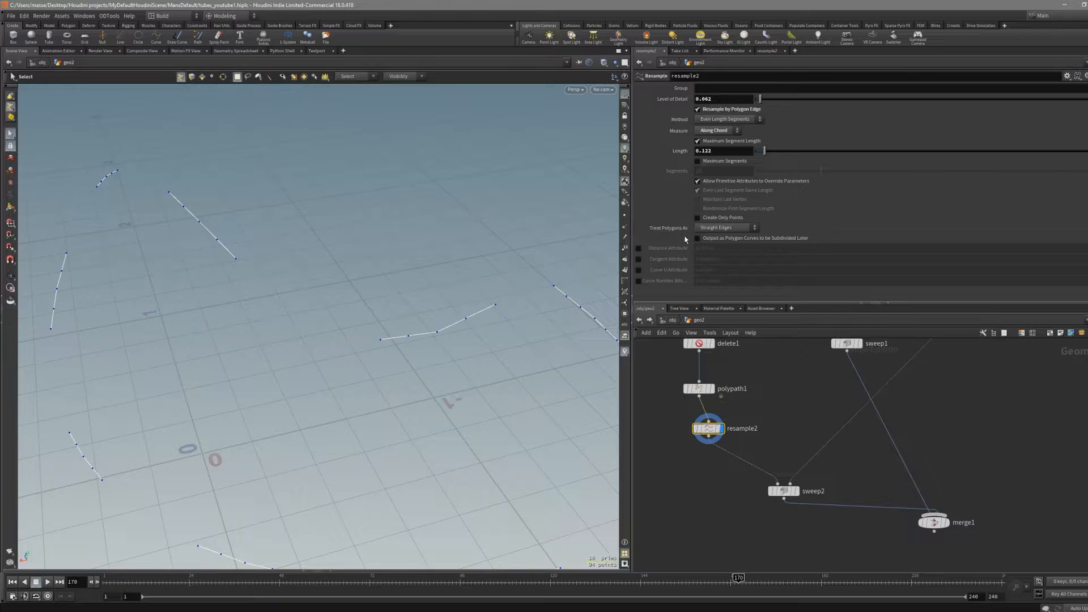
alt+drag(566, 289, 470, 316)
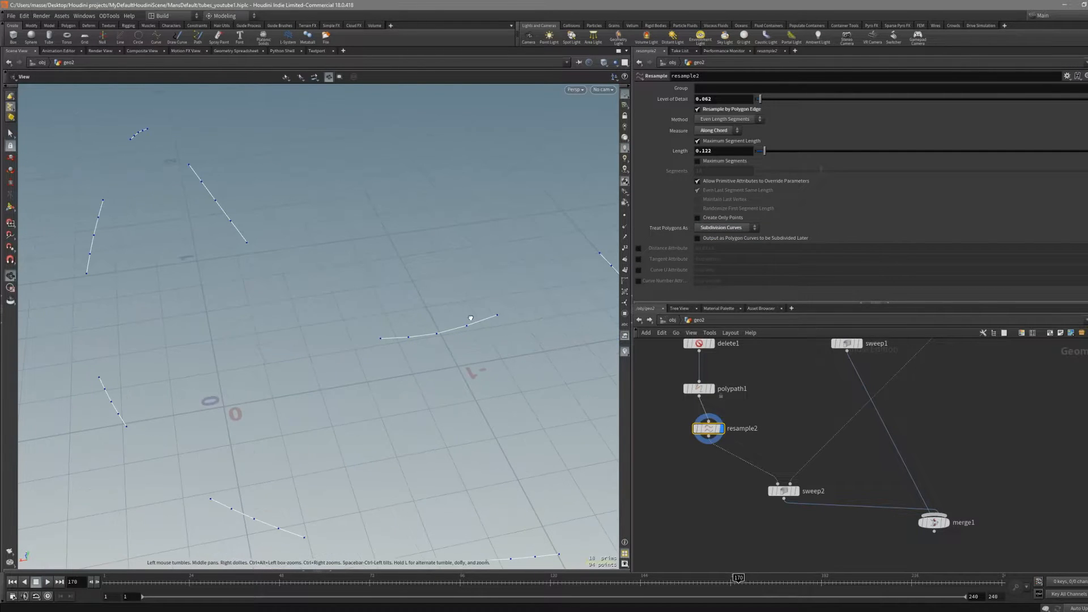
Step: Display the second sweep and examine its resampled pieces up close, with and without wireframe
alt+right_drag(534, 308, 498, 294)
click(741, 245)
alt+drag(510, 297, 488, 293)
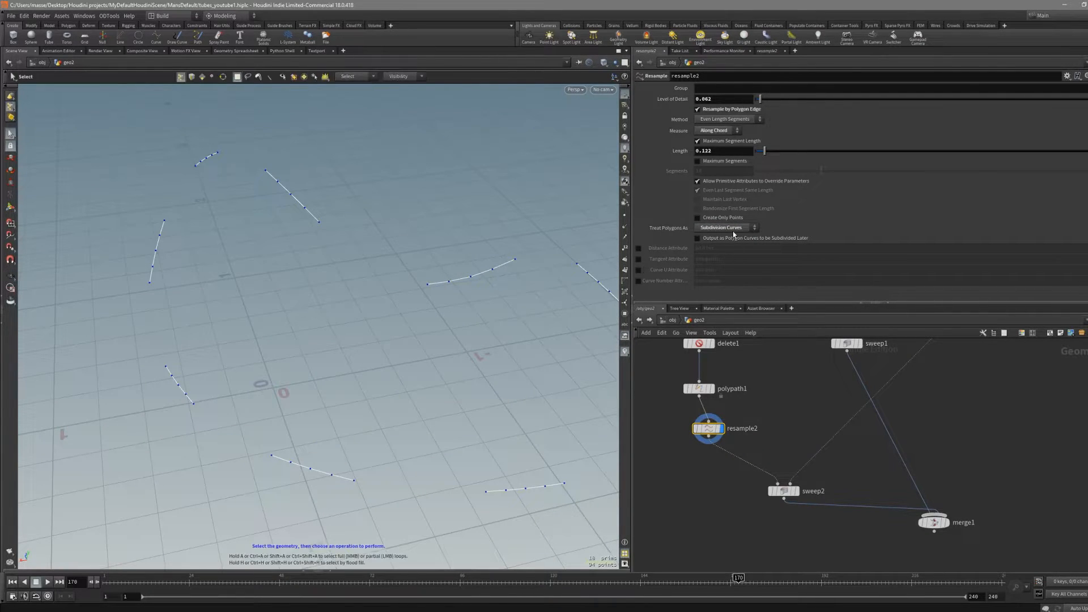
click(797, 492)
mouse_move(503, 287)
alt+mouse_down()
mouse_move(519, 309)
mouse_move(517, 260)
alt+mouse_up()
key(shift+w)
key(shift+w)
scroll(429, 260, up, 3)
alt+drag(363, 266, 499, 276)
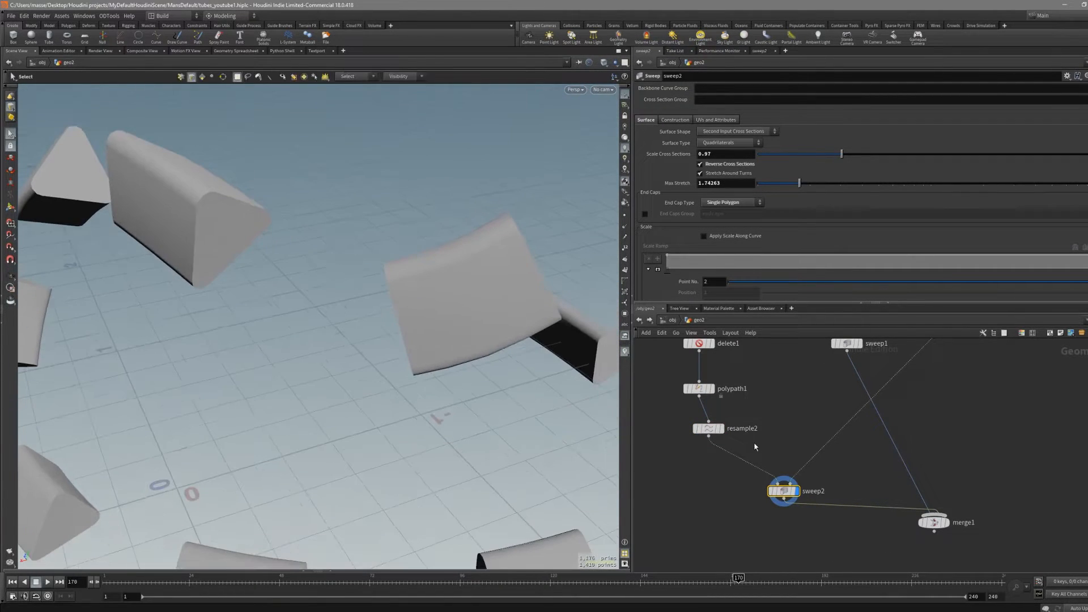
Step: Try Straight Edges for the second Resample node's Treat Polygons As option, then return it to Subdivision Curves
click(705, 425)
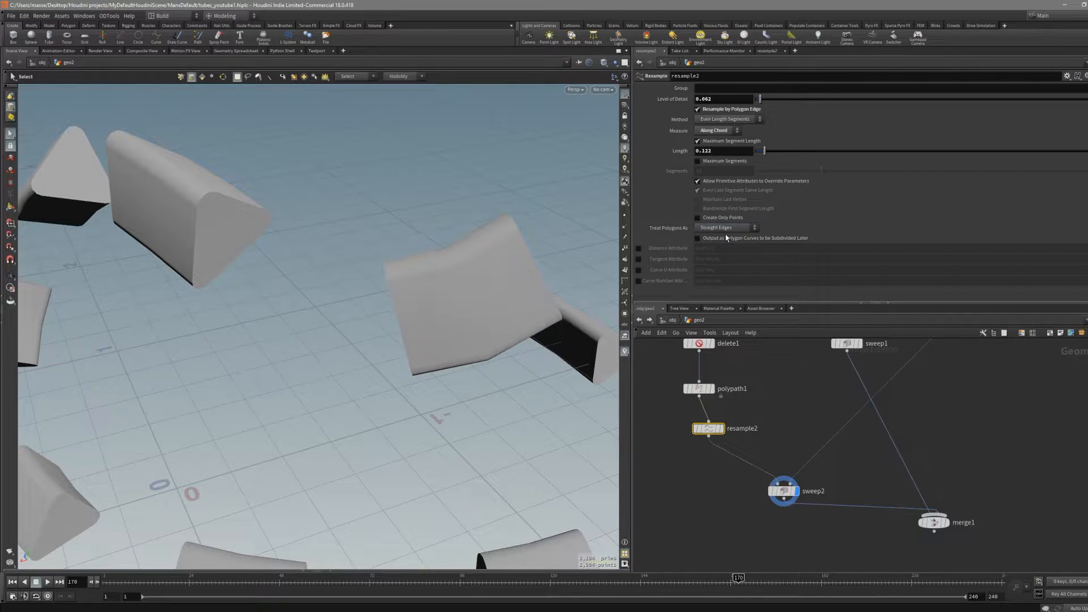
key(shift+w)
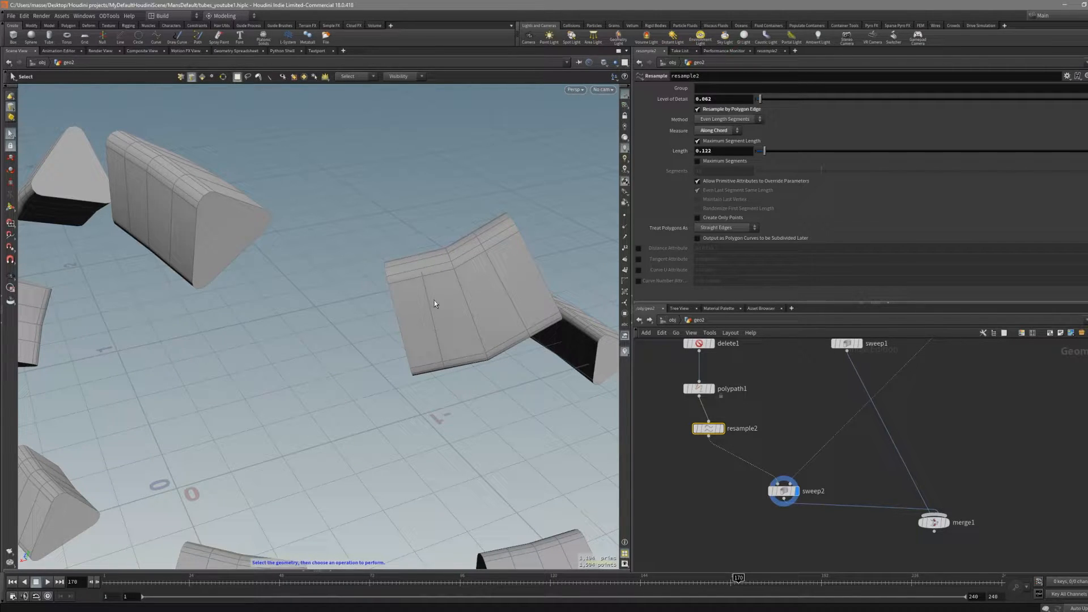
click(720, 245)
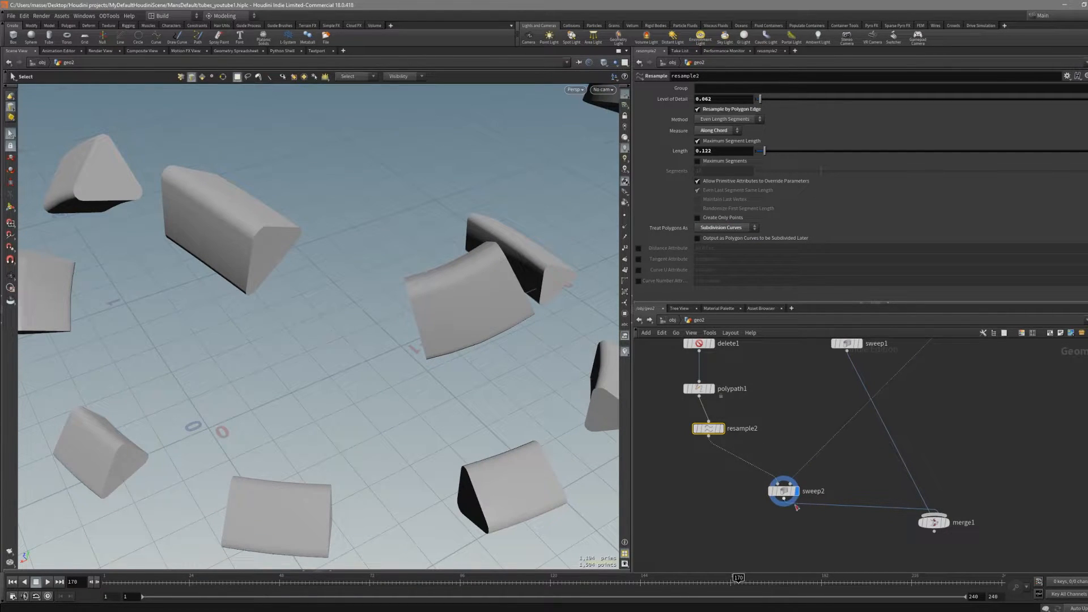
Step: Display the Merge node and examine the complete tube with its capped pieces in shaded and wireframe view
middle_drag(789, 528, 768, 516)
drag(916, 510, 911, 503)
key(r)
scroll(559, 382, down, 4)
key(shift+w)
key(shift+w)
mouse_move(437, 298)
alt+mouse_down()
mouse_move(418, 289)
mouse_move(467, 282)
mouse_move(403, 356)
mouse_move(391, 346)
mouse_move(355, 347)
mouse_move(409, 365)
mouse_move(419, 341)
mouse_move(427, 353)
mouse_move(437, 317)
mouse_move(345, 355)
mouse_move(442, 369)
mouse_move(430, 332)
mouse_move(553, 339)
alt+mouse_up()
key(shift+w)
key(shift+w)
alt+drag(326, 292, 393, 299)
scroll(393, 299, up, 1)
scroll(767, 413, down, 2)
scroll(766, 425, up, 1)
middle_drag(746, 378, 753, 440)
scroll(767, 425, up, 1)
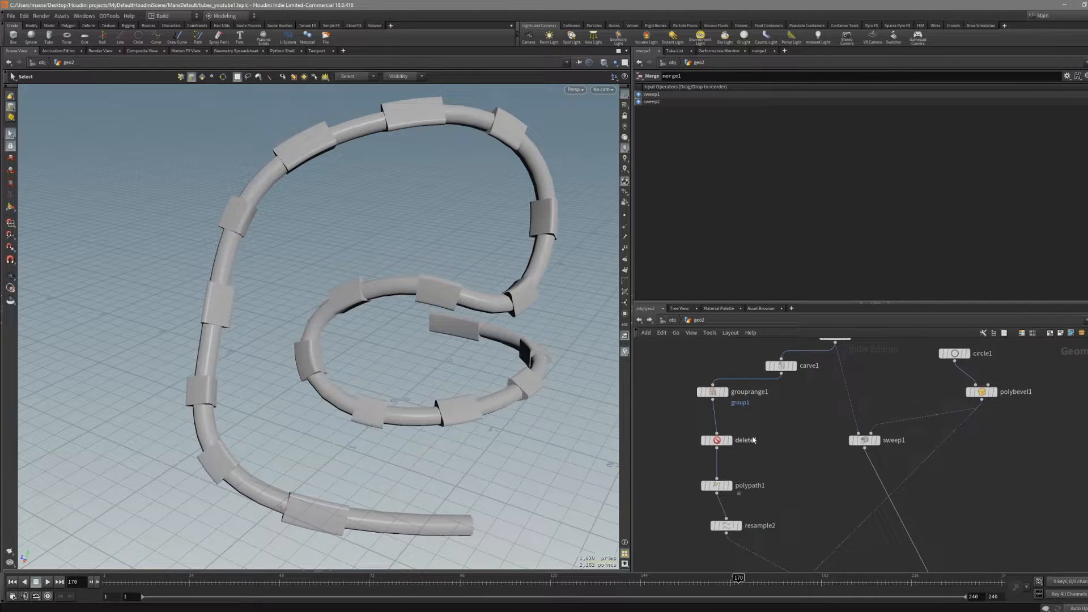
Step: Set the Group by Range node's range filter to select 3 of 5 with an Offset of 6
click(713, 394)
drag(827, 197, 807, 199)
mouse_move(1020, 197)
mouse_down()
mouse_move(983, 201)
mouse_move(1069, 198)
mouse_move(1031, 200)
mouse_up()
drag(779, 208, 975, 207)
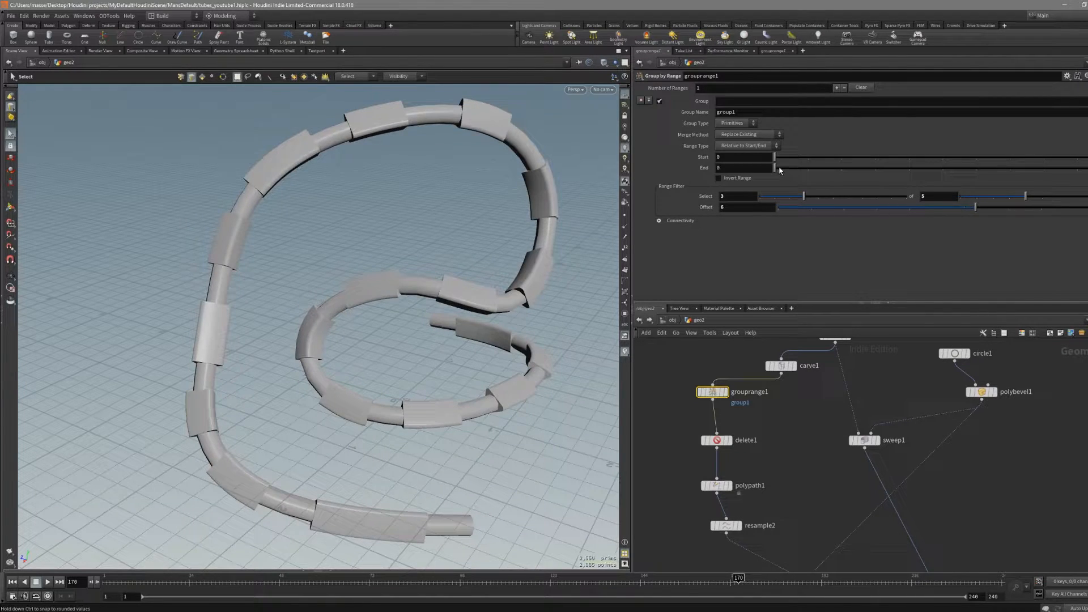
Step: Inspect the second sweep on its own and the merged tube from several angles, with and without wireframe
scroll(797, 437, down, 3)
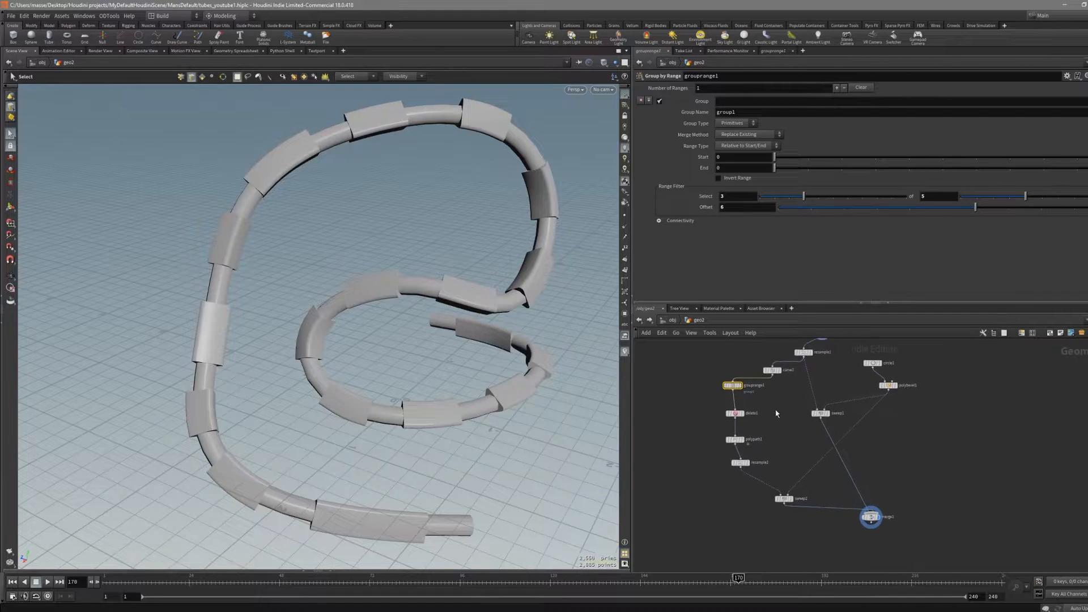
scroll(809, 513, up, 3)
click(771, 456)
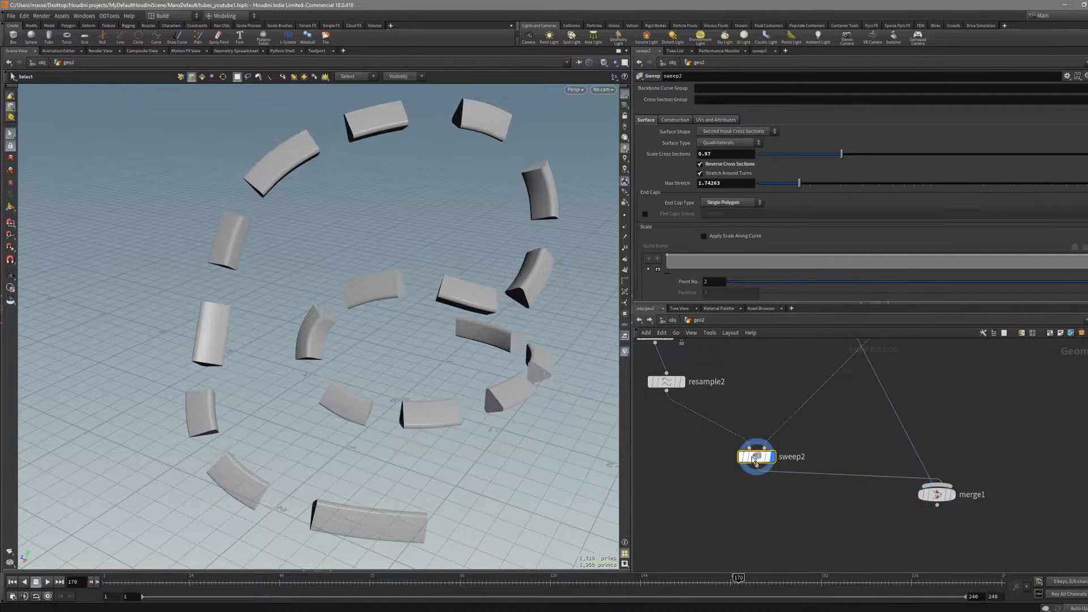
click(929, 496)
click(950, 494)
alt+drag(508, 353, 479, 342)
key(shift+w)
right_drag(411, 271, 618, 263)
mouse_move(447, 289)
mouse_down()
mouse_move(432, 294)
mouse_move(447, 294)
mouse_move(422, 272)
mouse_move(454, 297)
mouse_move(464, 287)
mouse_move(420, 289)
mouse_move(485, 309)
mouse_move(424, 300)
mouse_move(457, 282)
mouse_move(373, 319)
mouse_move(437, 294)
mouse_up()
key(s)
key(shift+w)
scroll(784, 442, down, 2)
middle_drag(827, 414, 776, 482)
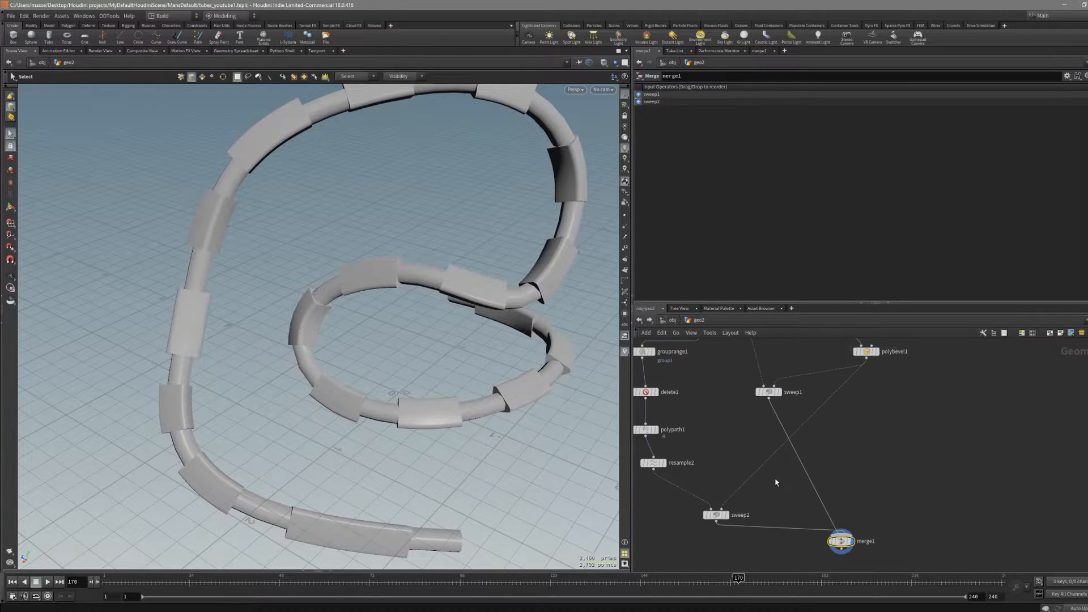
mouse_move(827, 455)
middle_down()
mouse_move(801, 488)
mouse_move(826, 460)
middle_up()
middle_drag(774, 515, 801, 457)
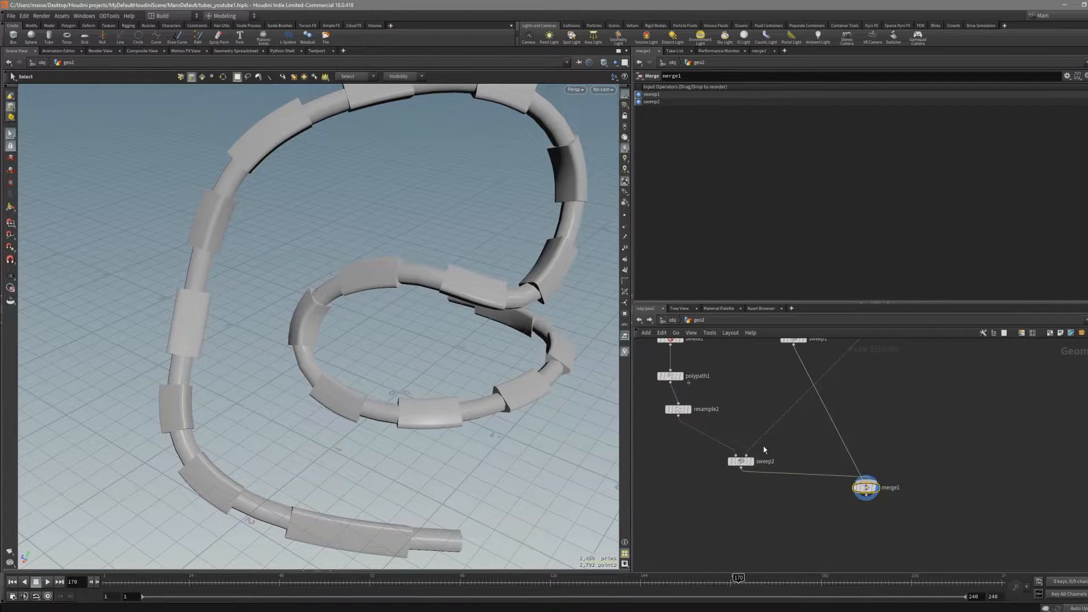
alt+drag(539, 355, 495, 289)
middle_drag(910, 346, 869, 439)
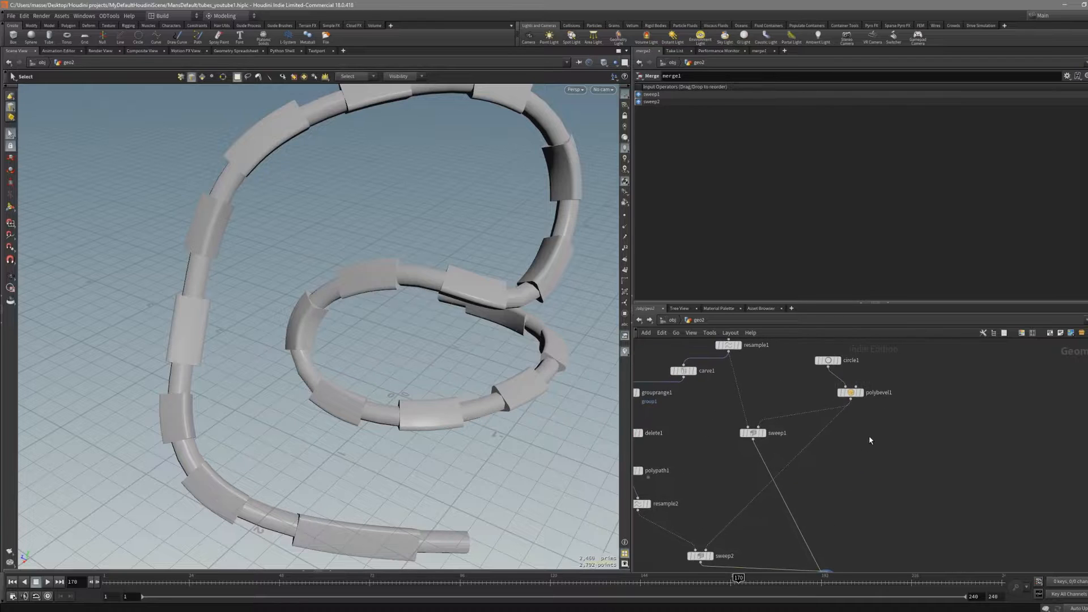
Step: Rearrange the first sweep and Merge nodes below the PolyBevel node and check the merged tube's wireframe
click(859, 392)
scroll(386, 383, up, 3)
alt+drag(386, 383, 243, 502)
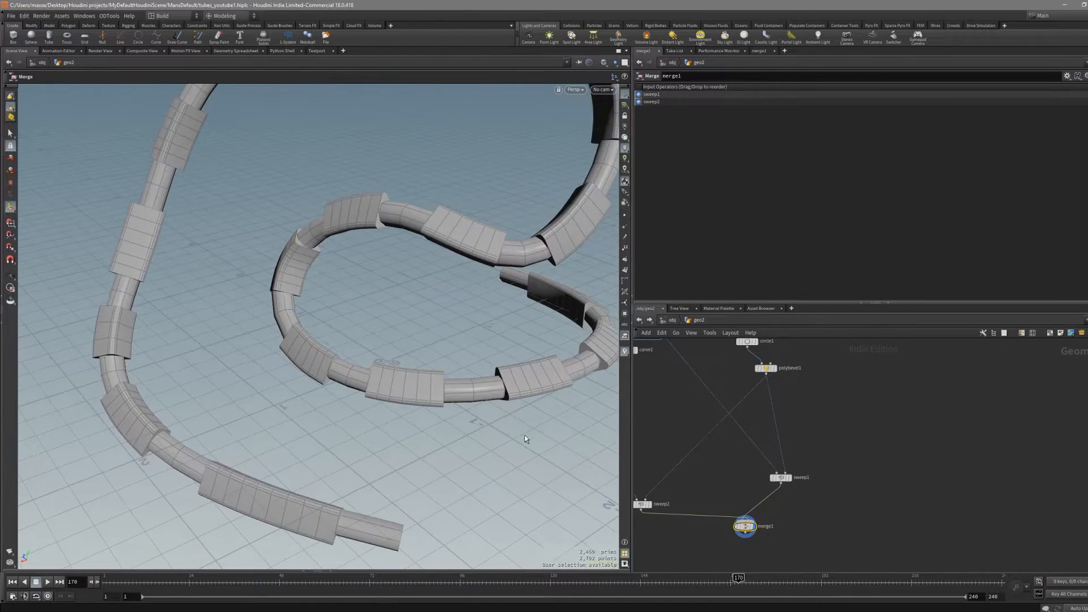
alt+middle_drag(508, 432, 483, 452)
middle_drag(812, 432, 769, 511)
alt+drag(570, 422, 564, 462)
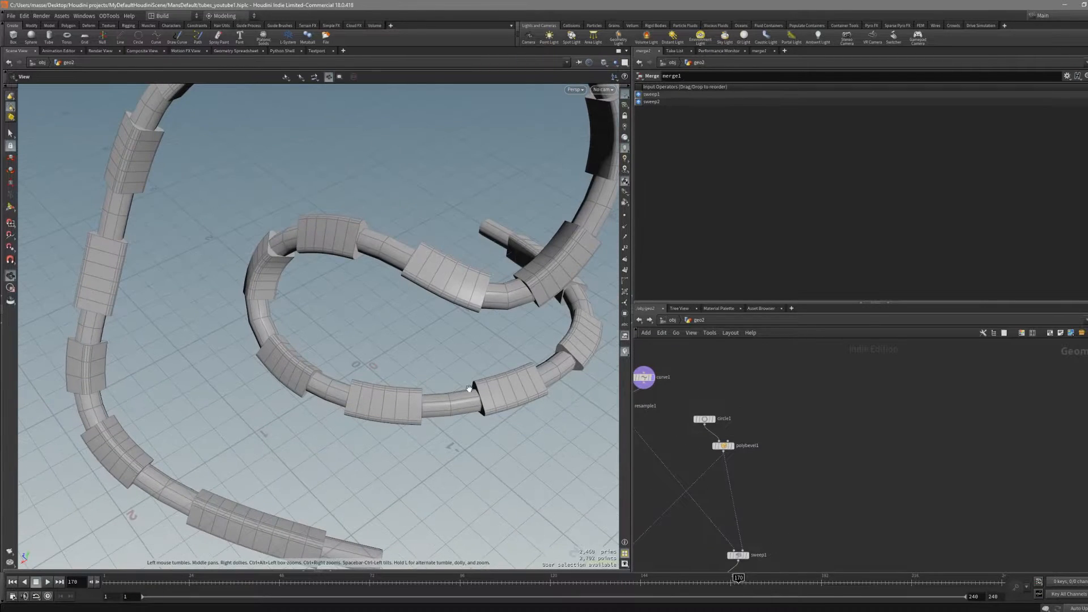
alt+drag(488, 335, 459, 314)
scroll(739, 401, up, 2)
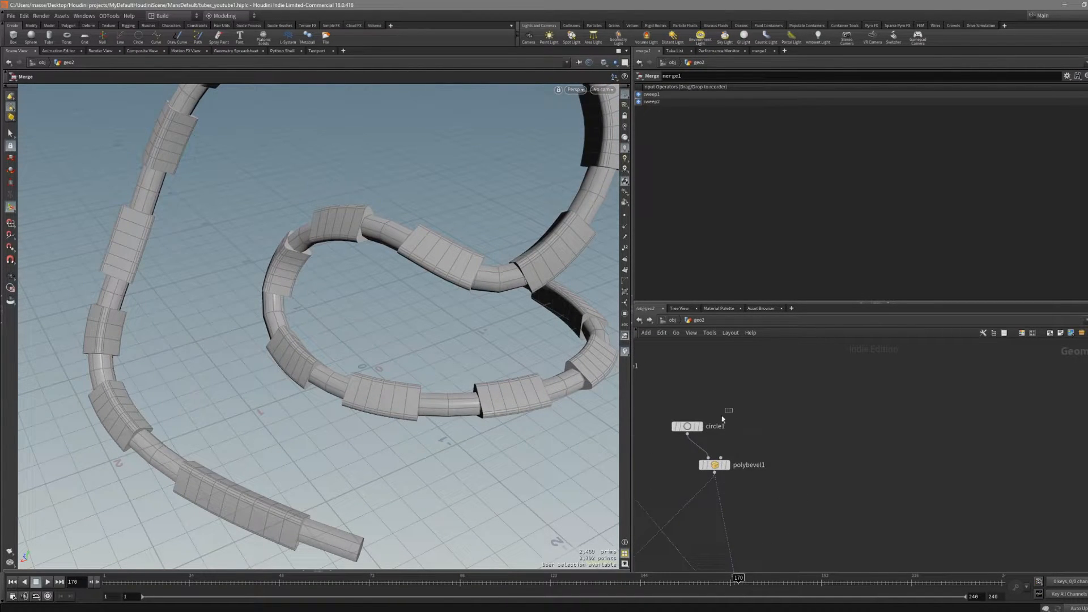
Step: Duplicate the Circle node beside the original and set the copy's Divisions to 7
click(687, 427)
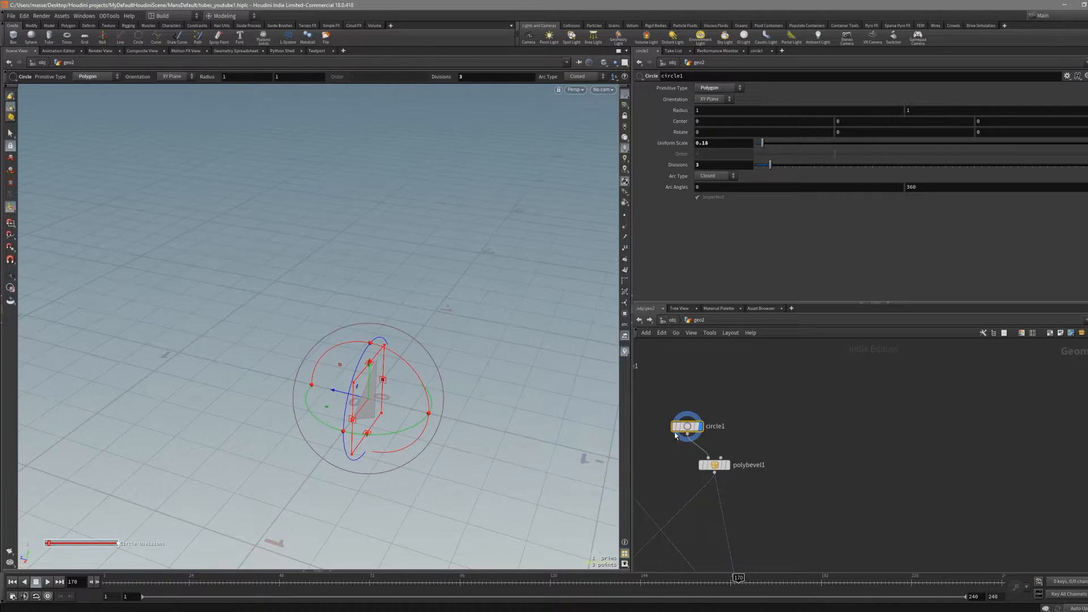
alt+drag(686, 426, 781, 421)
alt+drag(471, 424, 355, 377)
alt+right_drag(355, 377, 420, 377)
mouse_move(420, 376)
alt+mouse_down()
mouse_move(430, 357)
mouse_move(416, 364)
mouse_move(425, 401)
mouse_move(455, 409)
mouse_move(425, 388)
alt+mouse_up()
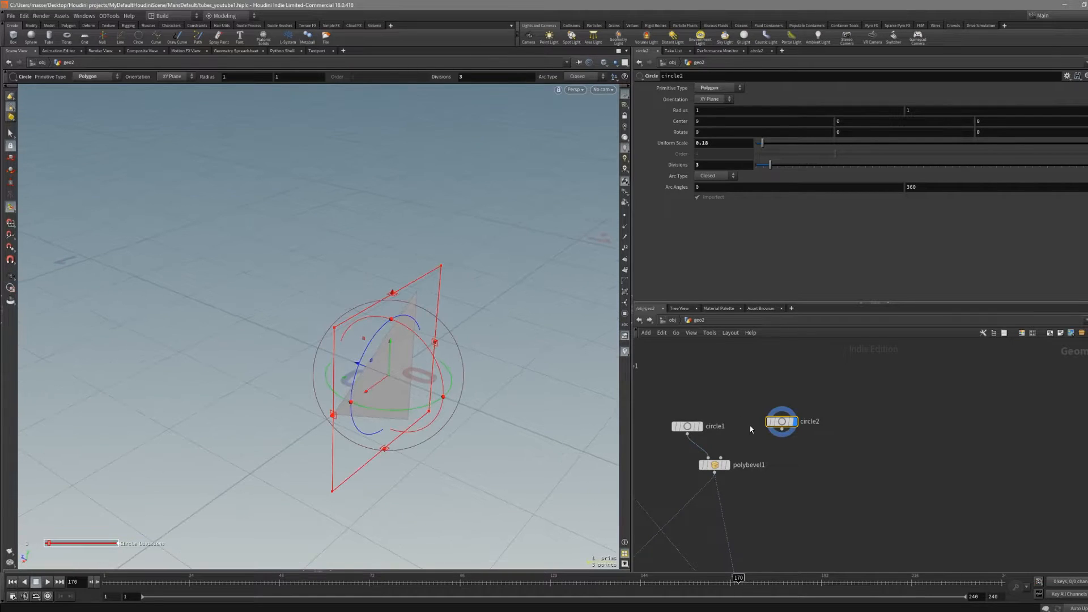
drag(768, 165, 799, 165)
Step: Extrude the seven-sided face with PolyExtrude at a Distance of 0.091
key(s)
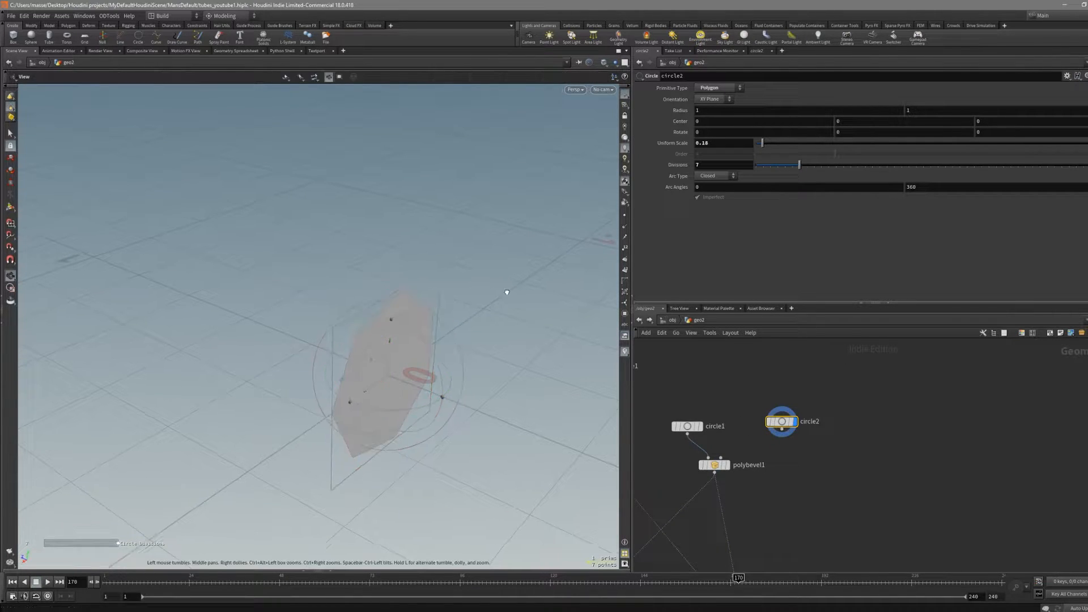
click(395, 323)
key(c)
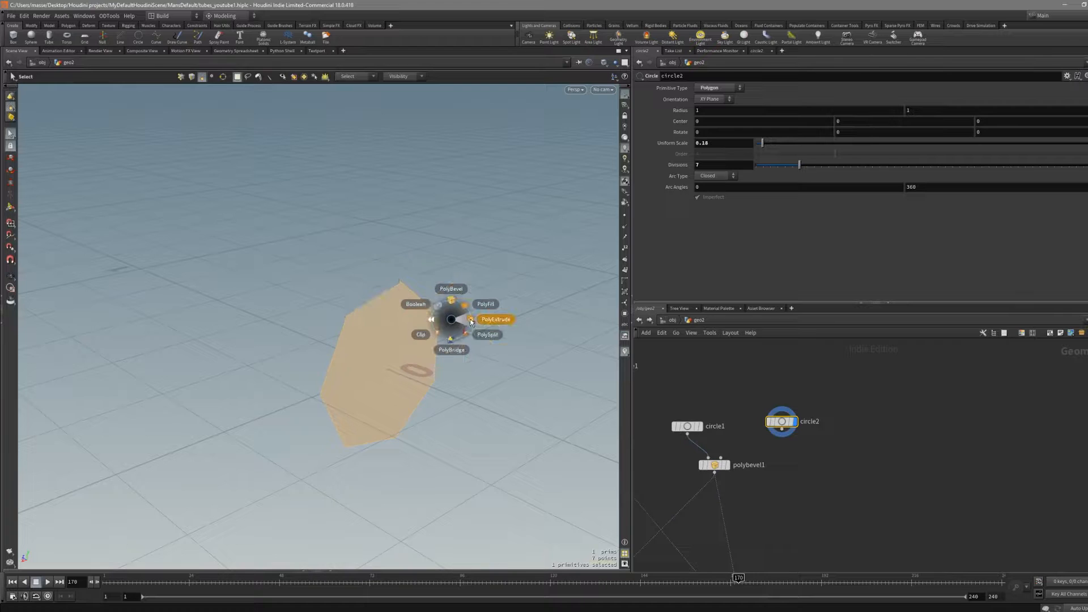
click(471, 321)
Step: Add a second PolyExtrude on the front face with Distance 0, Inset 0.052 and Output Back turned off
key(c)
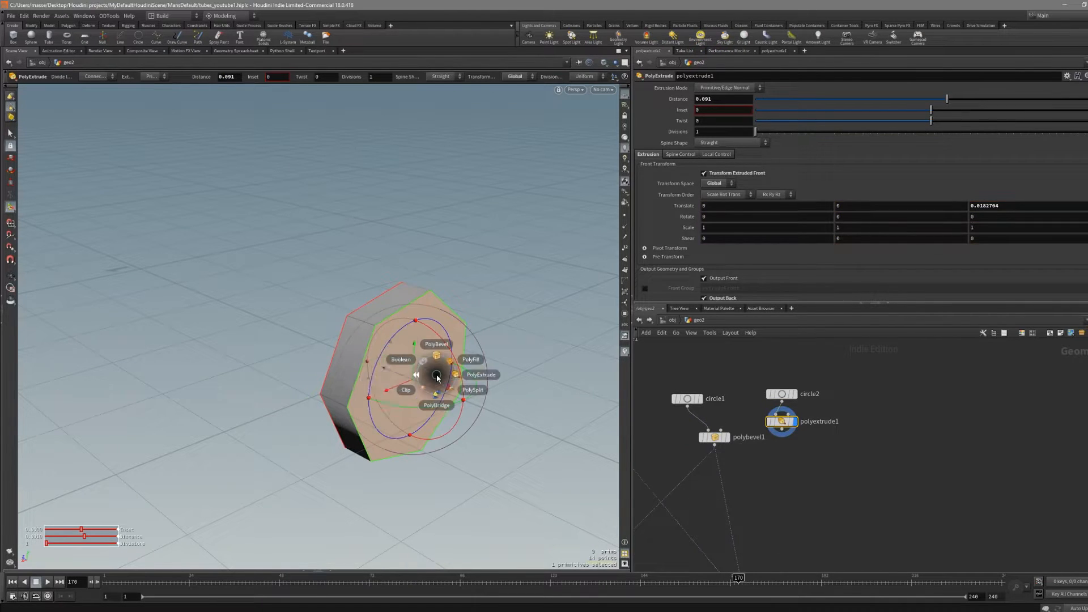
click(454, 378)
ctrl+middle_click(701, 102)
drag(930, 112, 938, 114)
scroll(903, 151, down, 4)
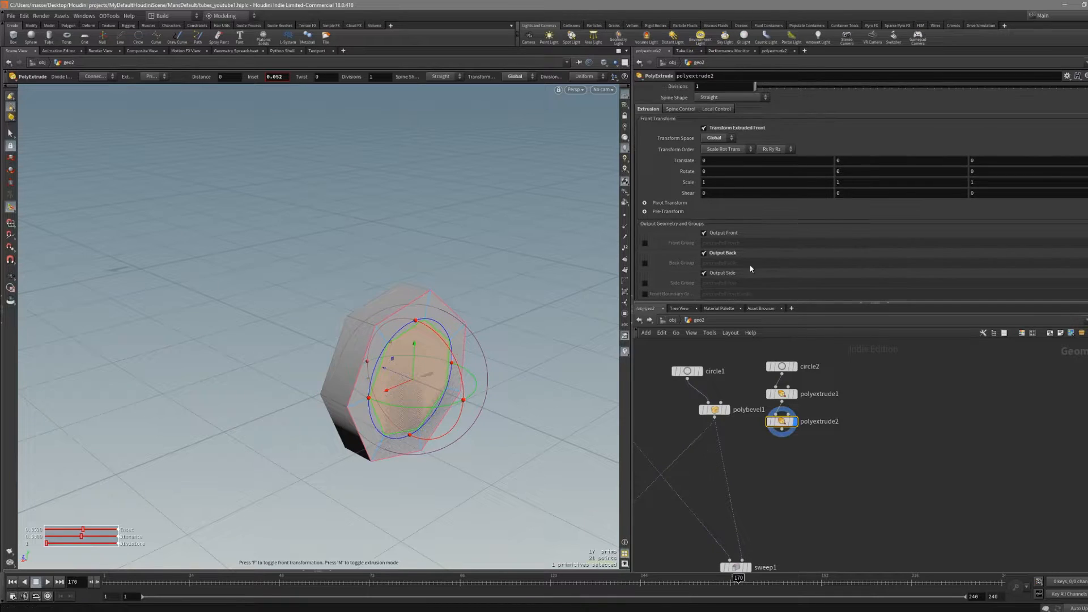
click(705, 253)
alt+drag(470, 332, 461, 325)
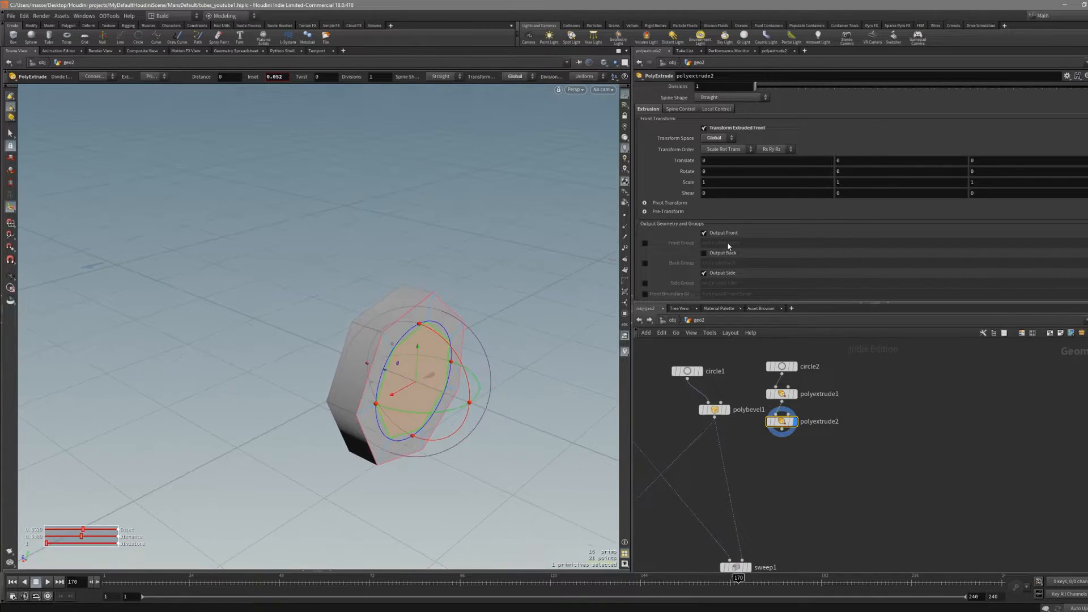
Step: Add a third PolyExtrude that pushes the inset face outward with a Z Translate of 0.0431915
scroll(780, 142, up, 1)
key(c)
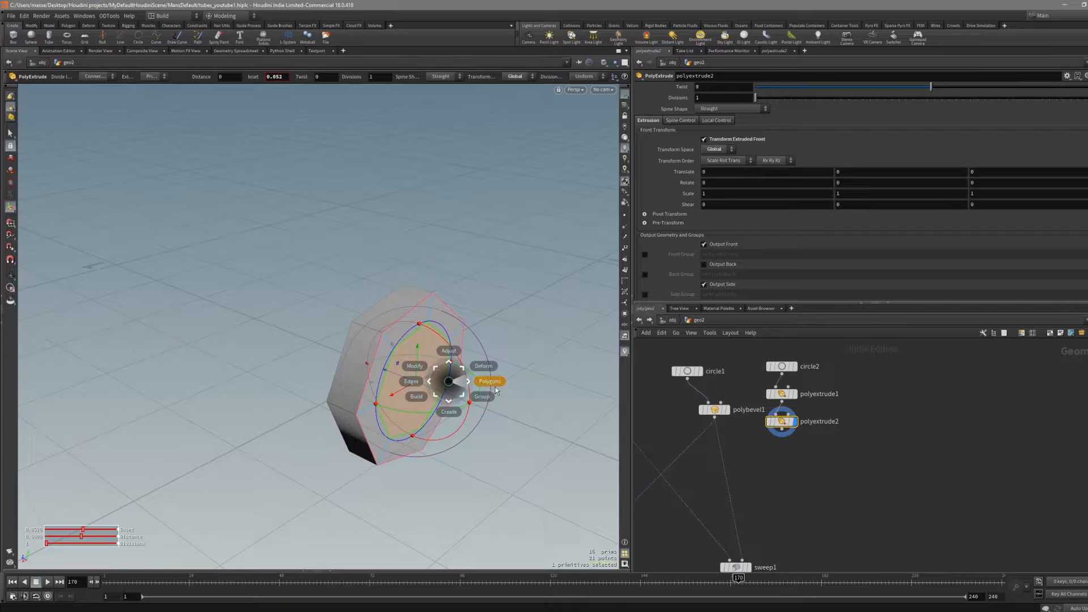
click(526, 390)
mouse_move(449, 394)
mouse_down()
mouse_move(426, 387)
mouse_move(510, 343)
mouse_move(441, 376)
mouse_up()
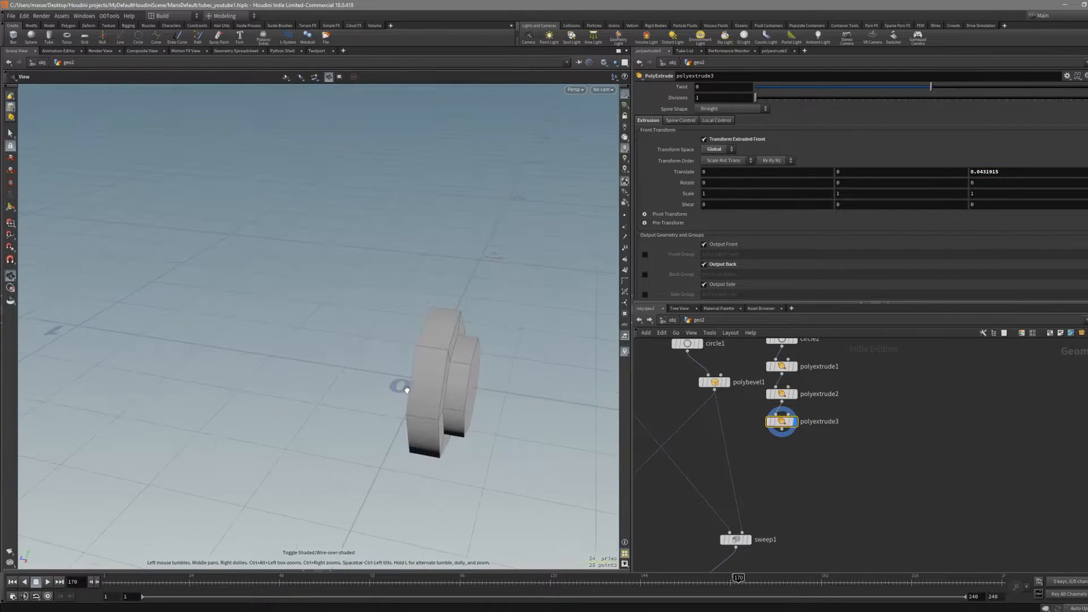
Step: Select the whole stepped piece and add a Copy and Transform node with Translate Z at -0.123329
key(s)
key(4)
key(n)
key(c)
click(455, 336)
key(c)
click(436, 355)
click(418, 343)
drag(429, 383, 468, 393)
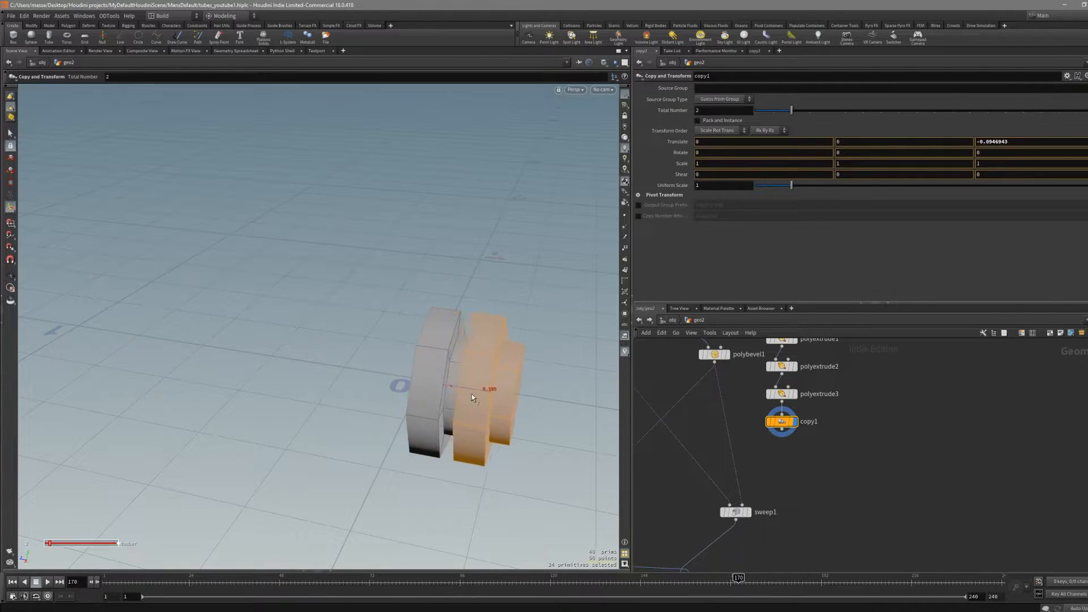
key(Escape)
Step: Align the copy in the left view with Translate Z at -0.112657 and set Total Number to 9
key(space+4)
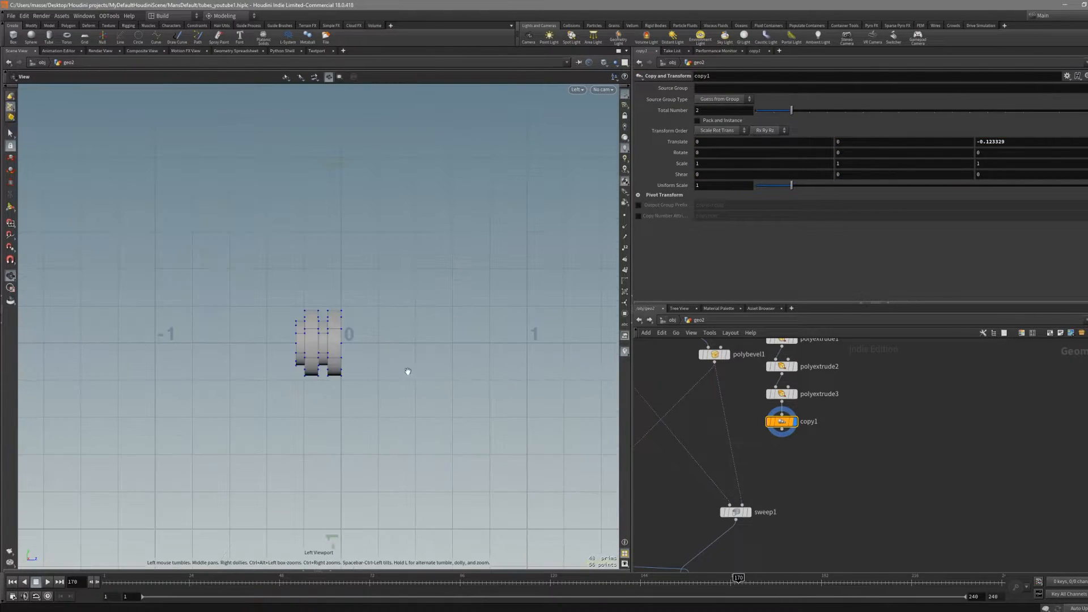
right_drag(422, 374, 493, 330)
key(s)
key(Return)
alt+middle_drag(379, 330, 417, 339)
drag(361, 362, 365, 362)
drag(831, 111, 916, 111)
Step: Examine the row of ringed copies in perspective view, with and without wireframe
key(space+1)
drag(431, 305, 508, 337)
middle_drag(367, 323, 324, 299)
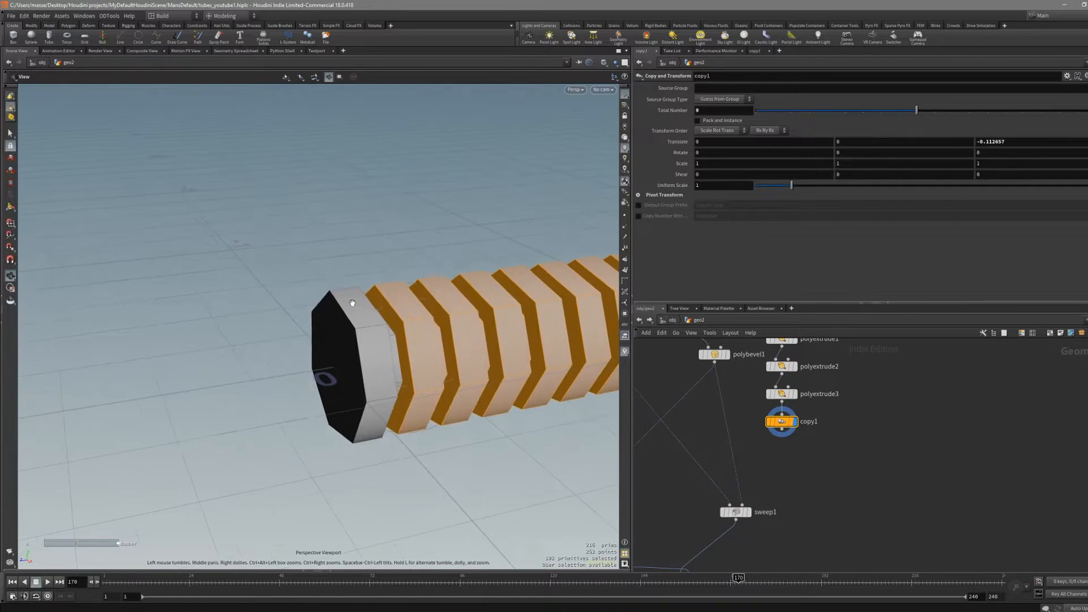
right_drag(323, 298, 357, 340)
key(Escape)
key(shift+w)
mouse_move(430, 295)
mouse_down()
mouse_move(357, 285)
mouse_move(338, 360)
mouse_move(342, 345)
mouse_up()
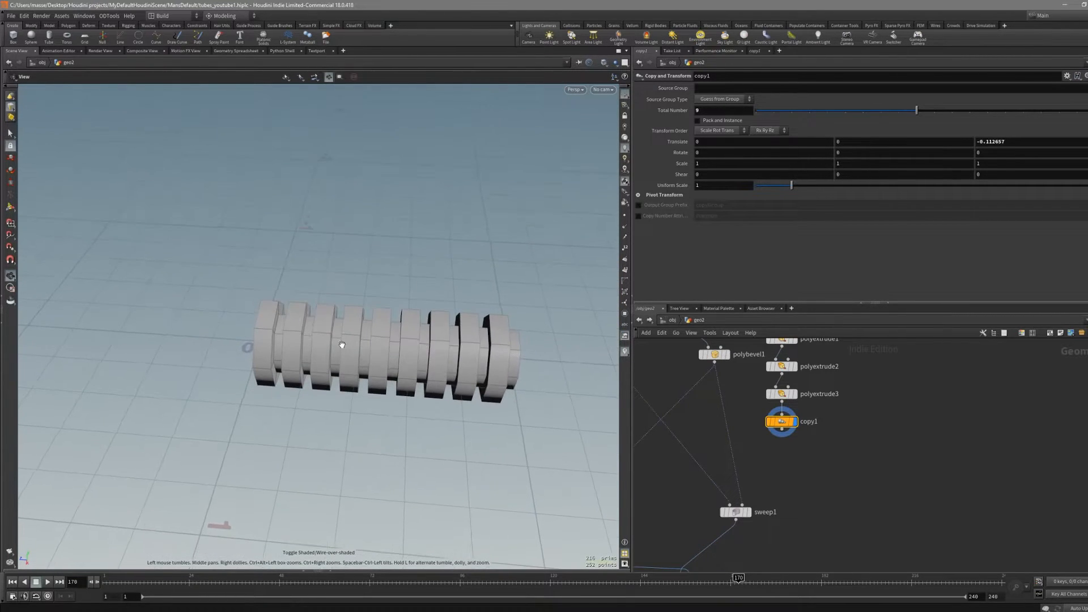
right_drag(313, 339, 402, 338)
middle_drag(403, 338, 445, 339)
key(s)
Step: Adjust the third PolyExtrude's Distance and try a Distance of -0.02 on the second PolyExtrude
click(782, 393)
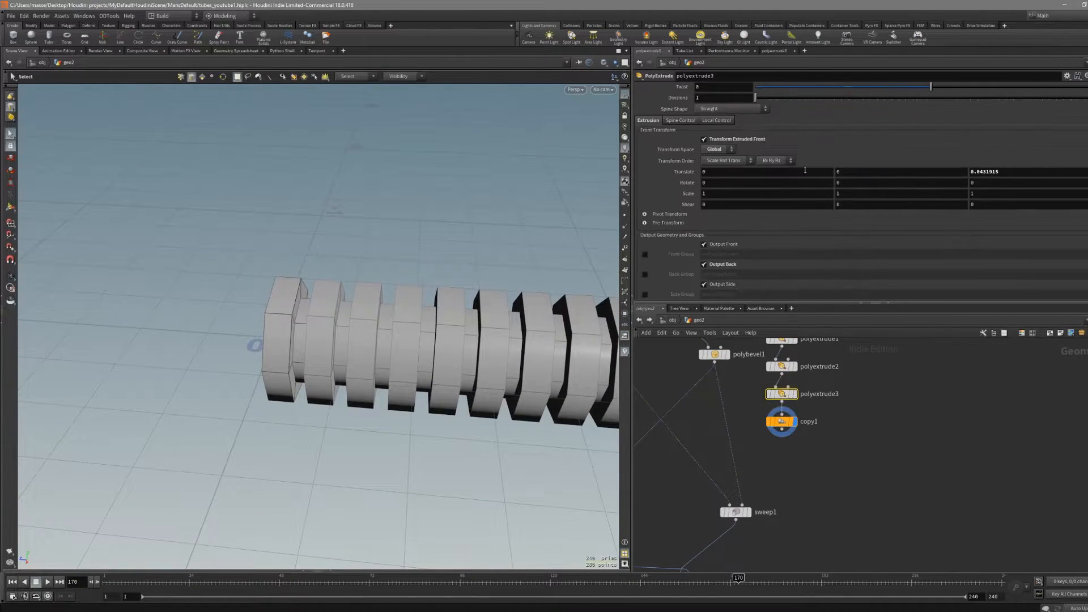
scroll(923, 130, up, 2)
drag(946, 104, 945, 104)
click(784, 367)
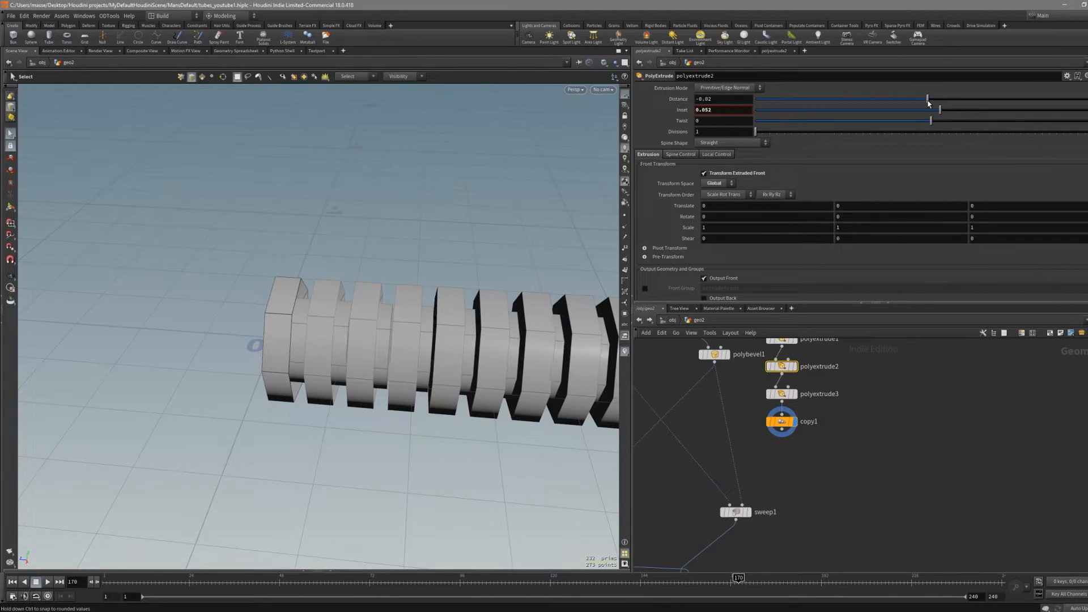
Step: Move the copies closer together by setting the Copy and Transform node's Translate Z to -0.102495
click(784, 422)
key(Return)
drag(318, 343, 289, 342)
Step: Reduce the first PolyExtrude's depth to make the wide rings thinner
click(774, 395)
middle_drag(882, 386, 896, 441)
scroll(895, 441, up, 1)
click(775, 386)
drag(282, 341, 262, 306)
Step: Tighten the copy spacing to a Translate Z of -0.0784262 and set Total Number to 12
click(781, 484)
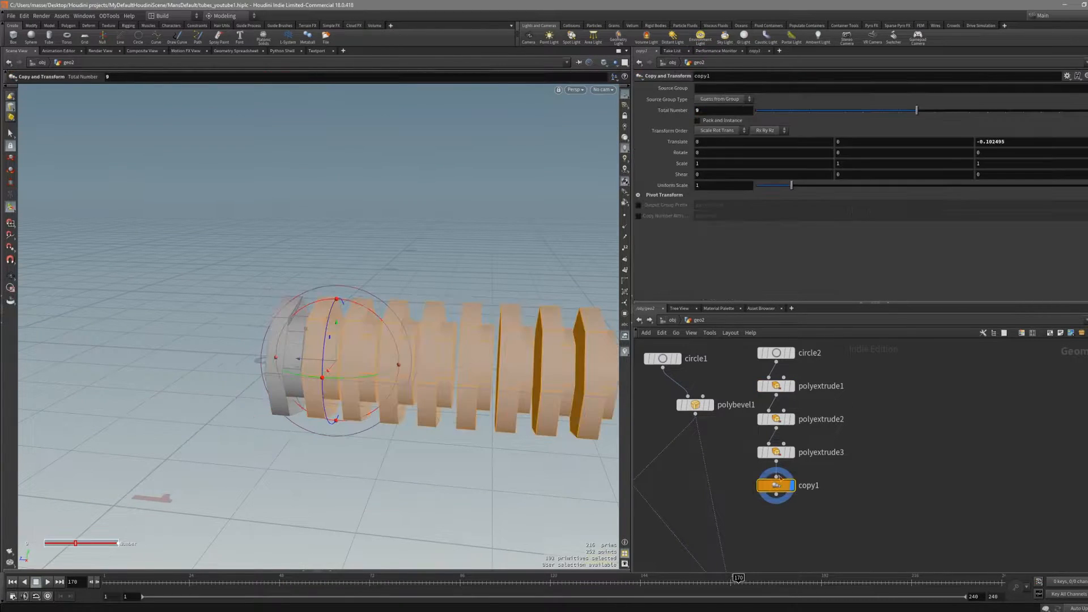
drag(300, 356, 365, 361)
key(space+4)
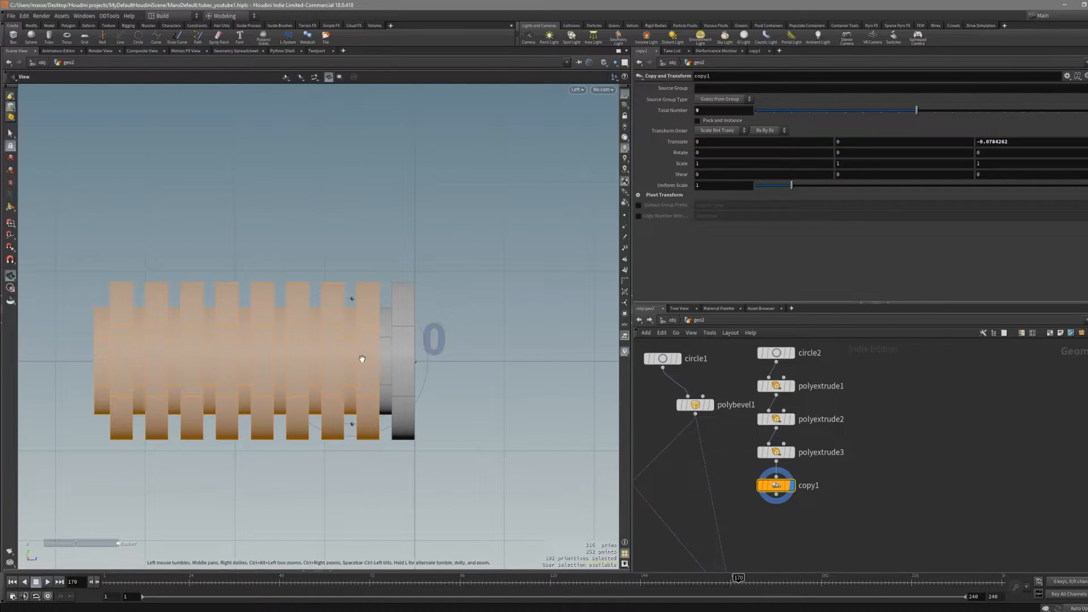
key(space+1)
drag(916, 110, 969, 110)
mouse_move(469, 314)
alt+mouse_down()
mouse_move(430, 342)
mouse_move(470, 321)
mouse_move(485, 351)
mouse_move(401, 343)
alt+mouse_up()
key(shift+w)
Step: Try deleting the end face of the ringed cylinder, then undo the deletion
key(s)
key(4)
click(478, 345)
alt+middle_drag(400, 342, 272, 343)
click(464, 366)
alt+drag(464, 366, 513, 414)
key(Delete)
key(ctrl+z)
key(s)
click(488, 374)
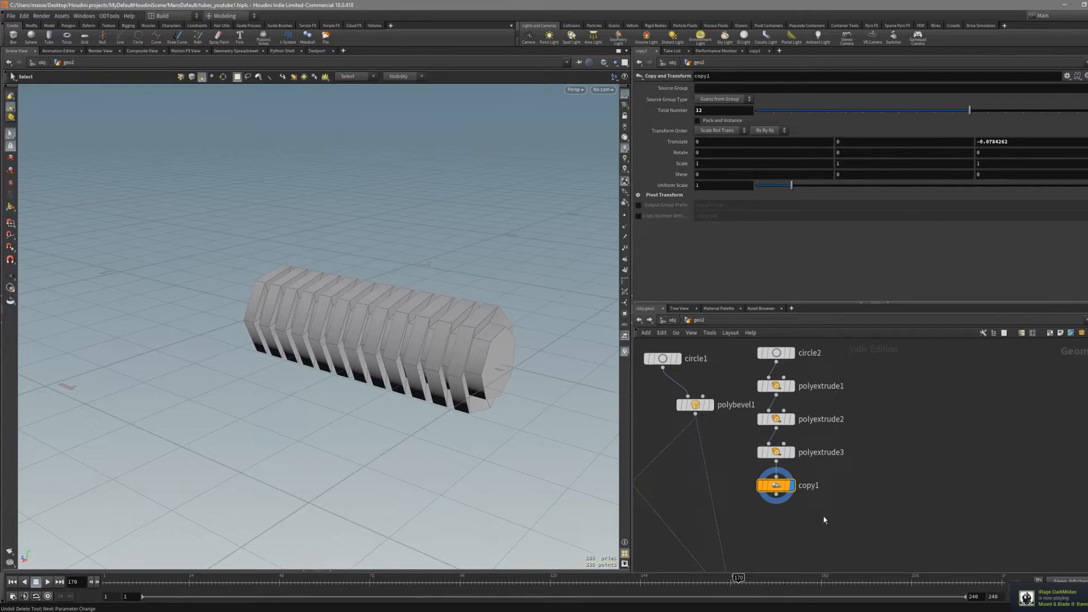
Step: Add a Boolean node below the Copy and Transform node and connect the copies to it
key(Tab)
text(bend)
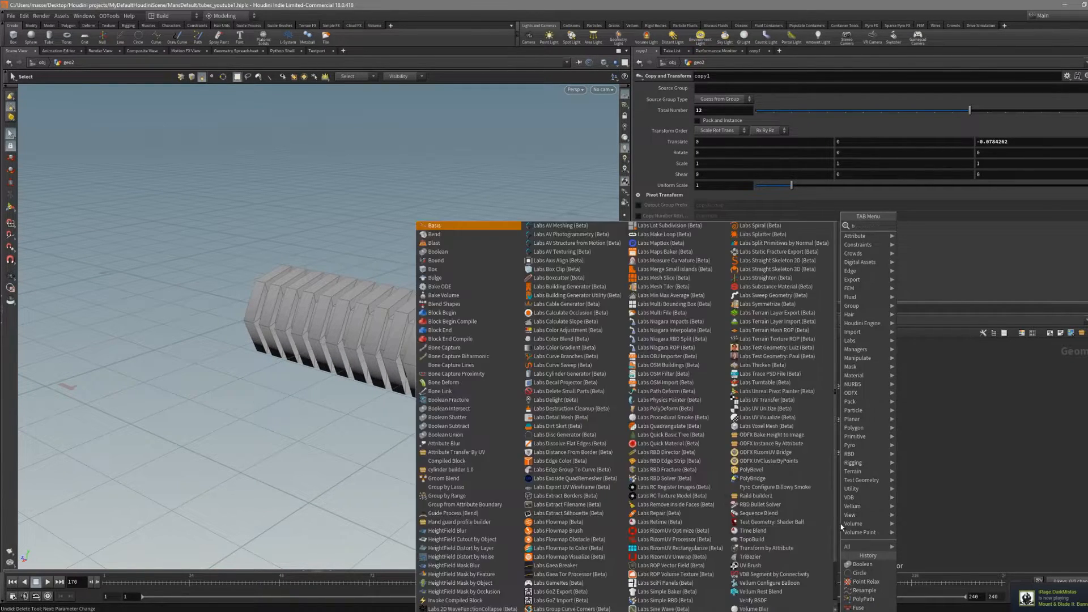
key(Return)
click(840, 527)
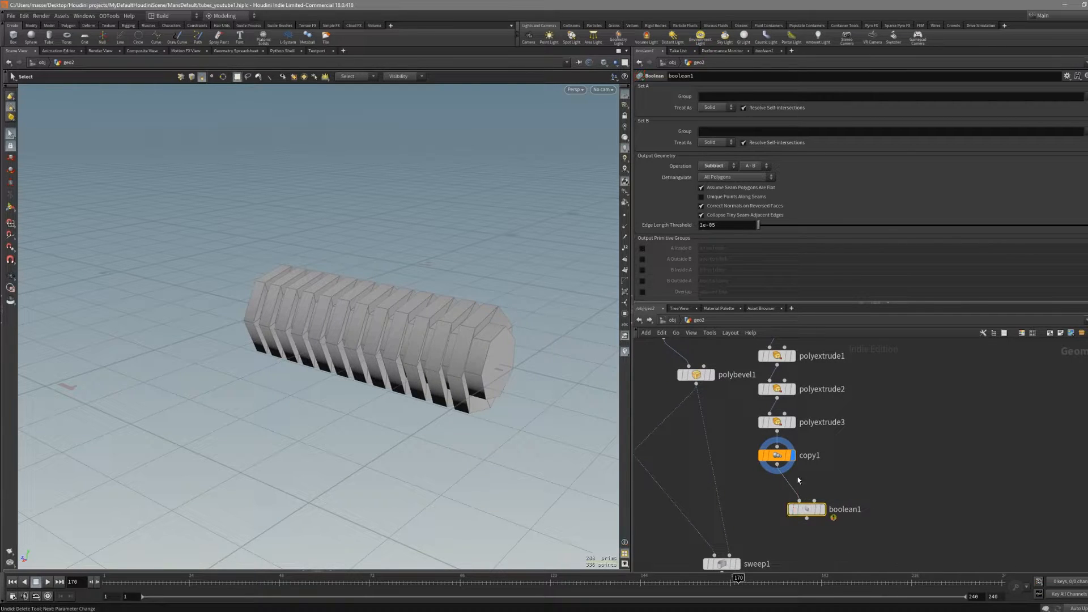
Step: Connect polyextrude3 to the Boolean's second input alongside the copies, set the Operation to Union and display the result
drag(784, 456, 865, 462)
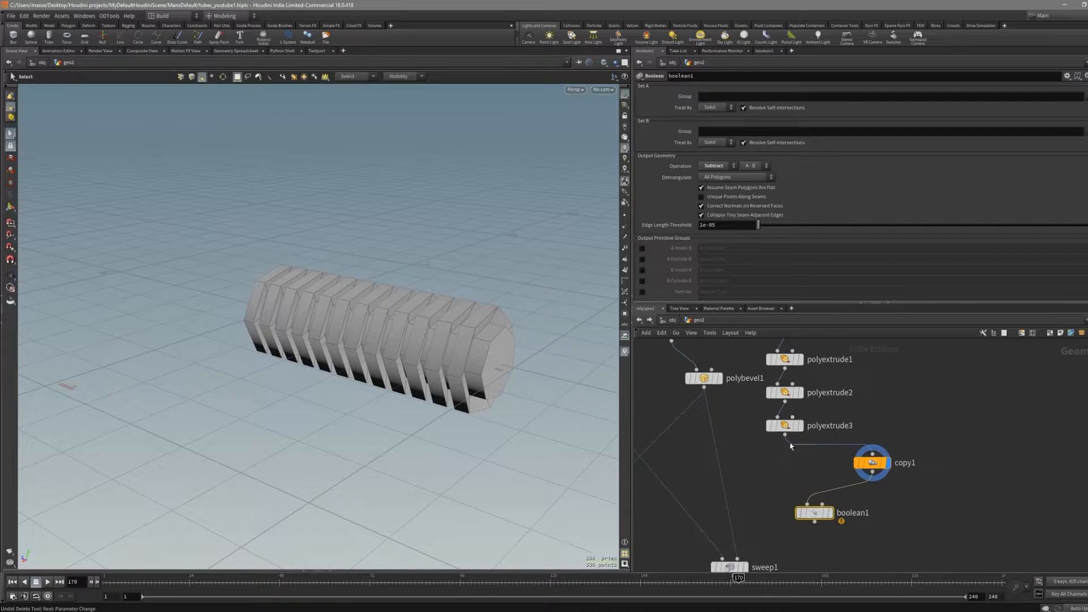
drag(826, 493, 821, 503)
click(829, 512)
alt+drag(363, 363, 522, 371)
alt+drag(306, 391, 510, 340)
scroll(510, 340, up, 3)
click(709, 175)
alt+drag(352, 363, 214, 359)
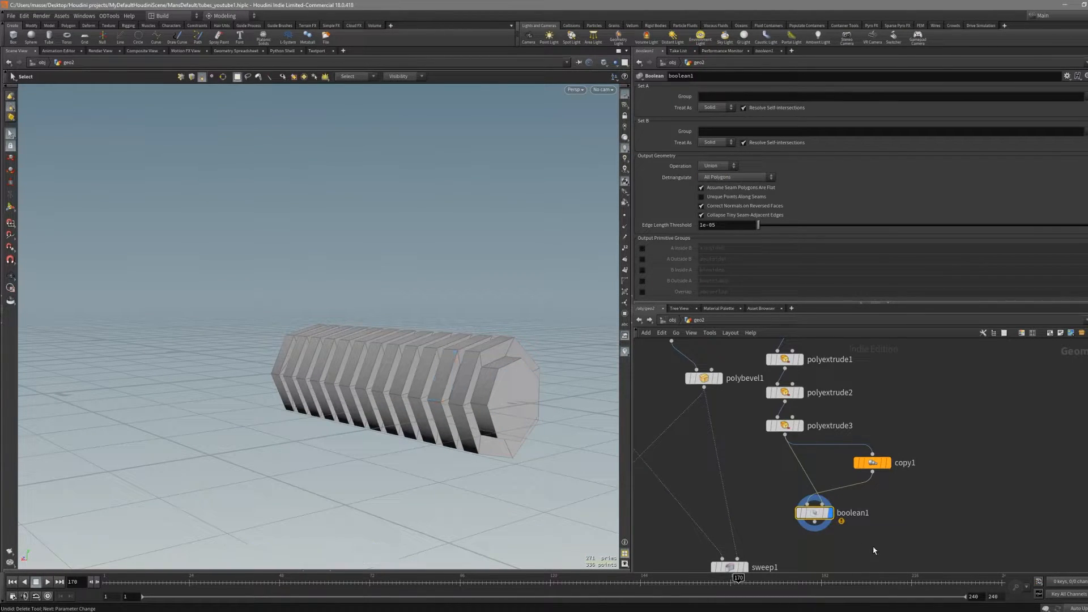
Step: Try deleting the end faces of the unioned ringed cylinder, then remove the resulting Blast node
click(512, 391)
alt+drag(376, 384, 442, 396)
shift+click(322, 385)
key(Delete)
alt+drag(322, 384, 412, 374)
alt+right_drag(412, 374, 457, 366)
alt+drag(457, 366, 452, 364)
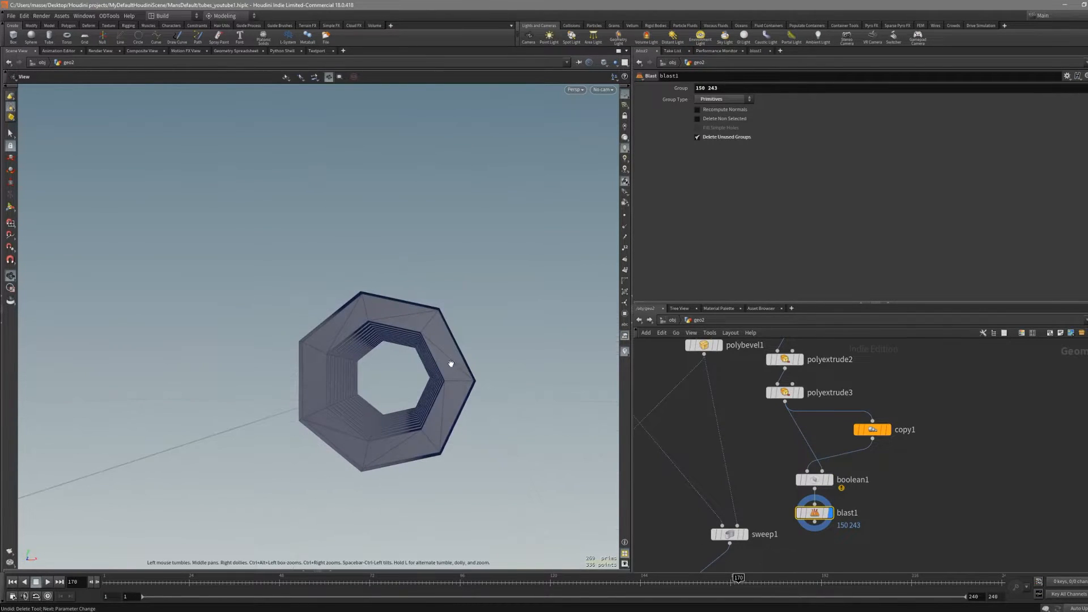
key(space+4)
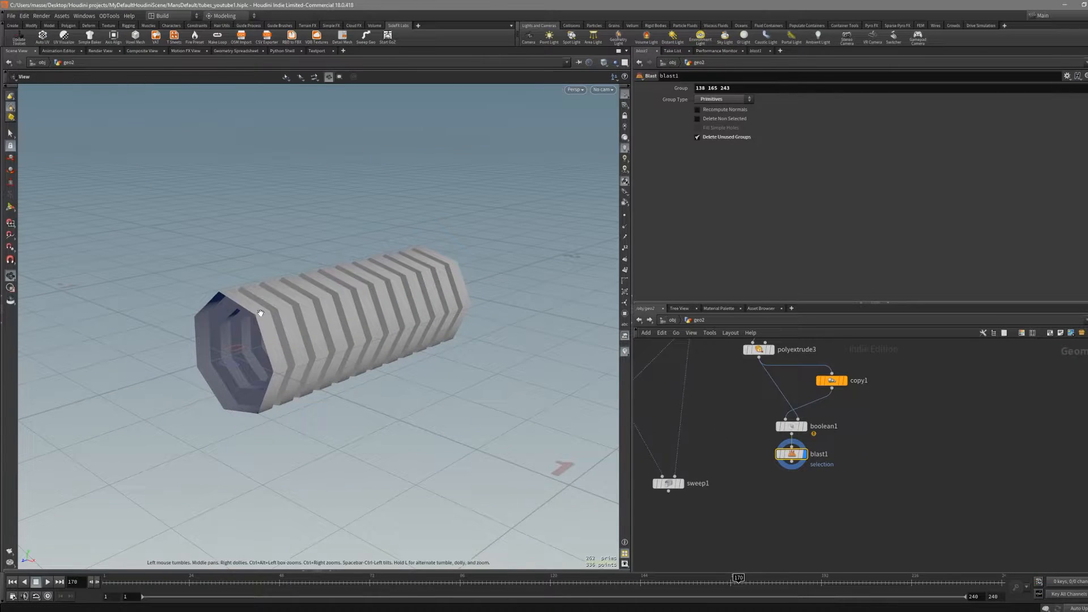
alt+middle_drag(260, 313, 275, 332)
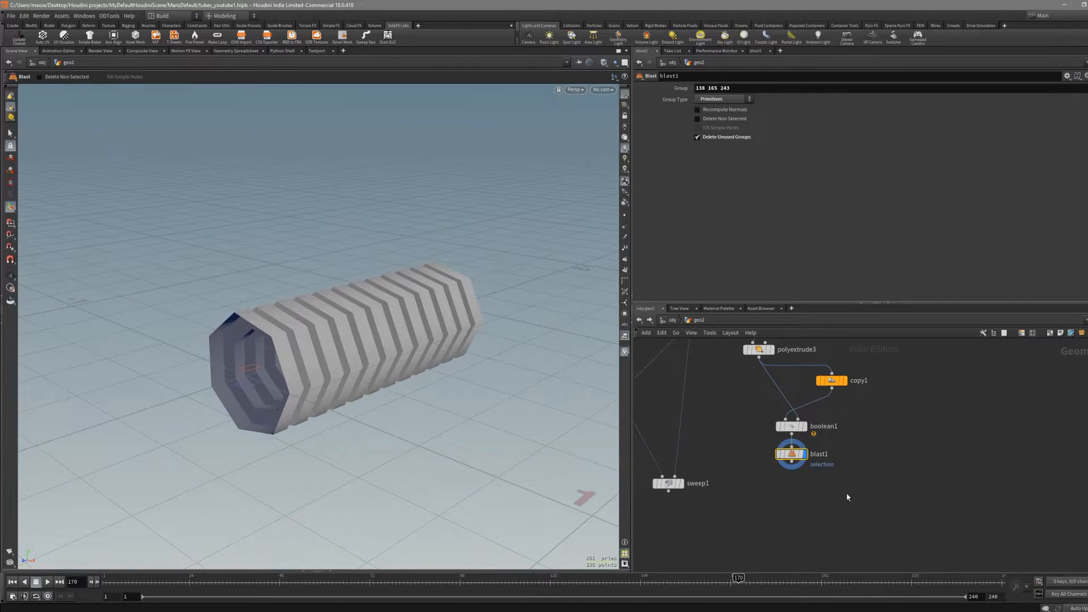
key(Delete)
Step: Select the entire unioned cylinder and duplicate it along Z with a second Copy and Transform node
mouse_move(351, 345)
mouse_down()
mouse_move(417, 329)
mouse_move(427, 357)
mouse_move(569, 370)
mouse_move(517, 396)
mouse_move(530, 396)
mouse_move(527, 376)
mouse_move(552, 403)
mouse_move(461, 389)
mouse_move(465, 380)
mouse_up()
key(shift+w)
key(s)
middle_drag(798, 475, 820, 470)
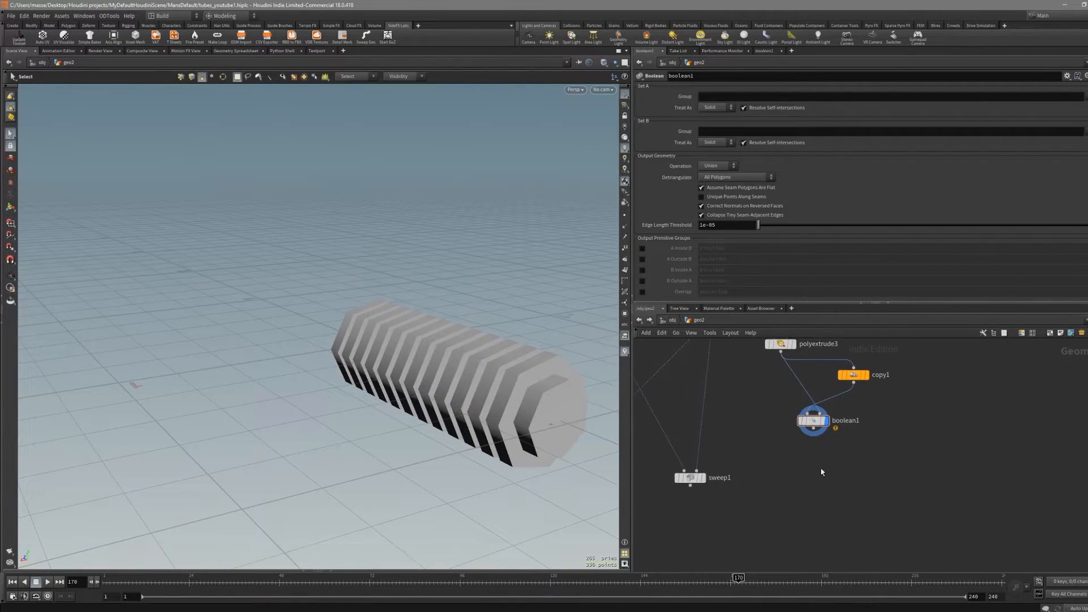
key(Tab)
key(Escape)
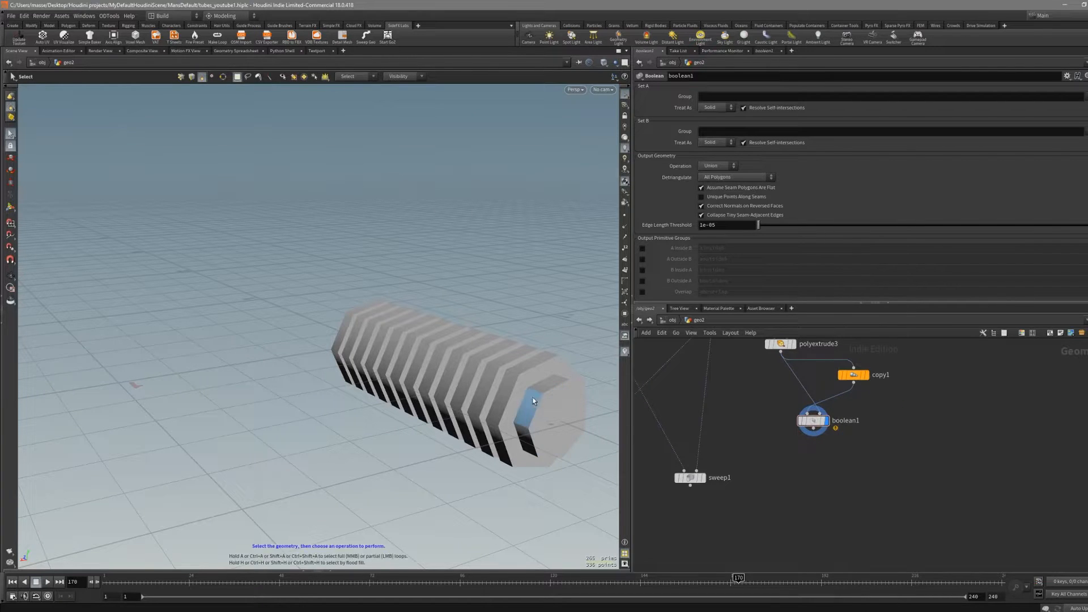
key(n)
key(c)
click(481, 363)
alt+drag(368, 409, 595, 417)
alt+middle_drag(589, 416, 362, 388)
alt+scroll(363, 389, down, 6)
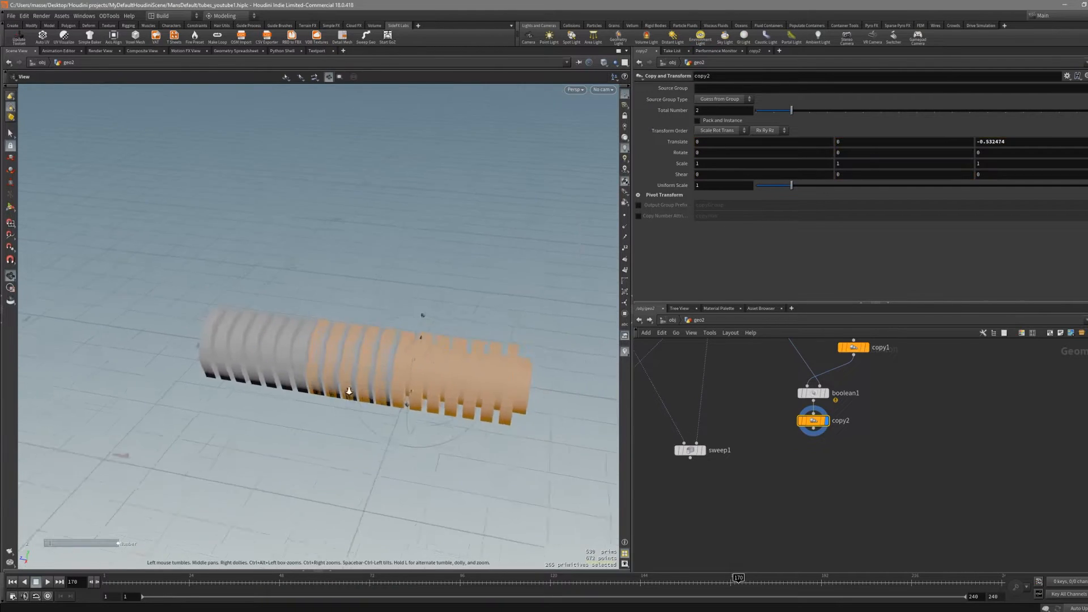
Step: Space the duplicated cylinders at a Translate Z of -1.25463 and set Total Number to 6
drag(386, 375, 499, 391)
alt+drag(499, 391, 518, 368)
drag(807, 111, 863, 112)
alt+scroll(521, 334, down, 4)
key(Escape)
alt+drag(432, 346, 490, 385)
right_drag(490, 385, 453, 371)
key(shift+w)
mouse_move(453, 371)
mouse_down()
mouse_move(468, 357)
mouse_move(450, 369)
mouse_up()
right_drag(450, 369, 409, 416)
Step: Display the swept tubes in turn and compare them with the row of ringed cylinders
drag(717, 480, 678, 442)
key(r)
alt+drag(433, 412, 342, 350)
scroll(772, 483, down, 3)
middle_drag(690, 504, 786, 471)
scroll(786, 471, up, 3)
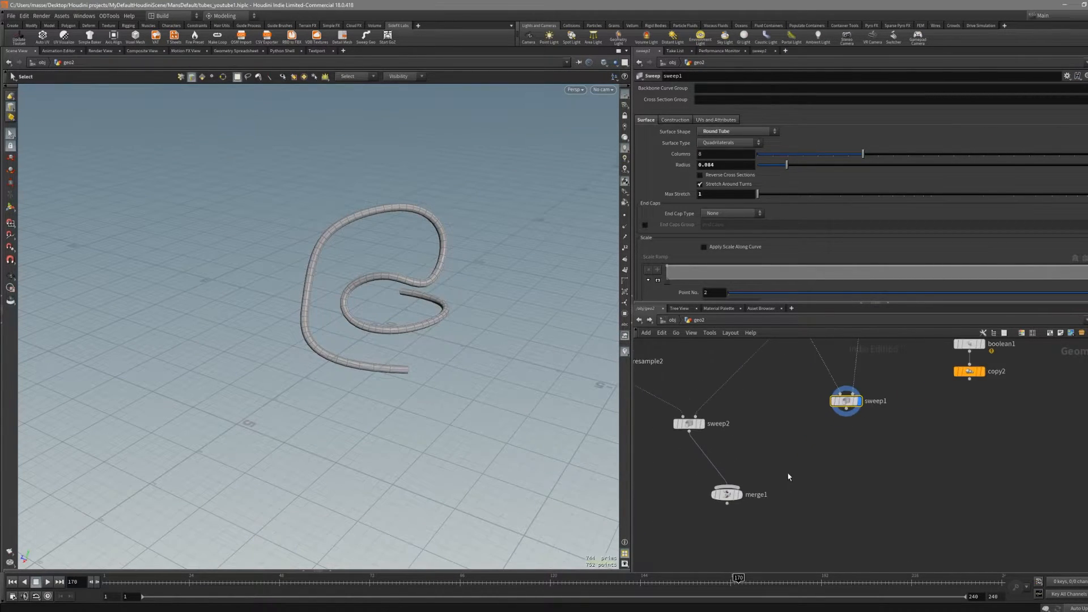
drag(785, 472, 702, 510)
key(r)
drag(457, 321, 453, 352)
middle_drag(816, 464, 758, 502)
click(785, 438)
key(r)
drag(416, 362, 447, 350)
scroll(447, 351, up, 5)
drag(932, 444, 903, 409)
key(r)
drag(551, 401, 491, 361)
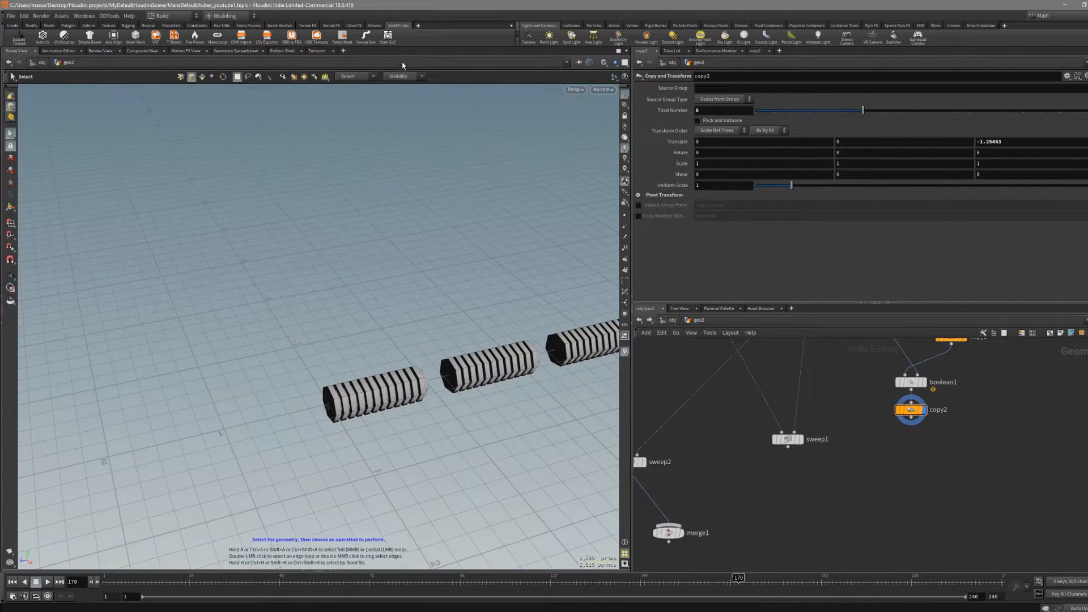
Step: Check the list of available shelves for the SideFX Labs shelf
click(417, 26)
click(461, 21)
click(418, 26)
mouse_move(427, 59)
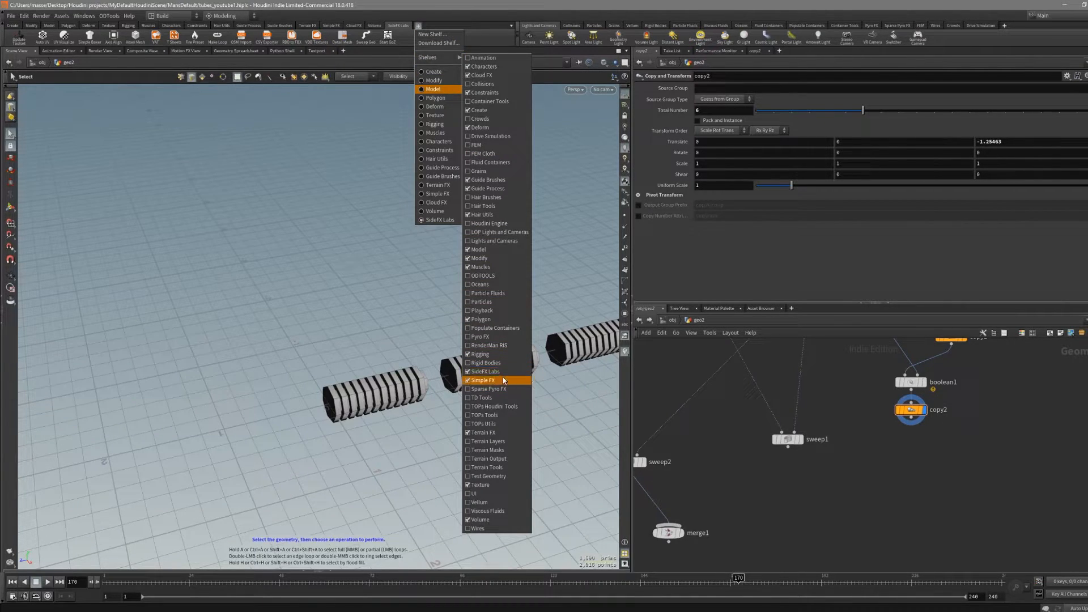
click(792, 488)
middle_drag(848, 495, 767, 501)
alt+drag(487, 352, 437, 323)
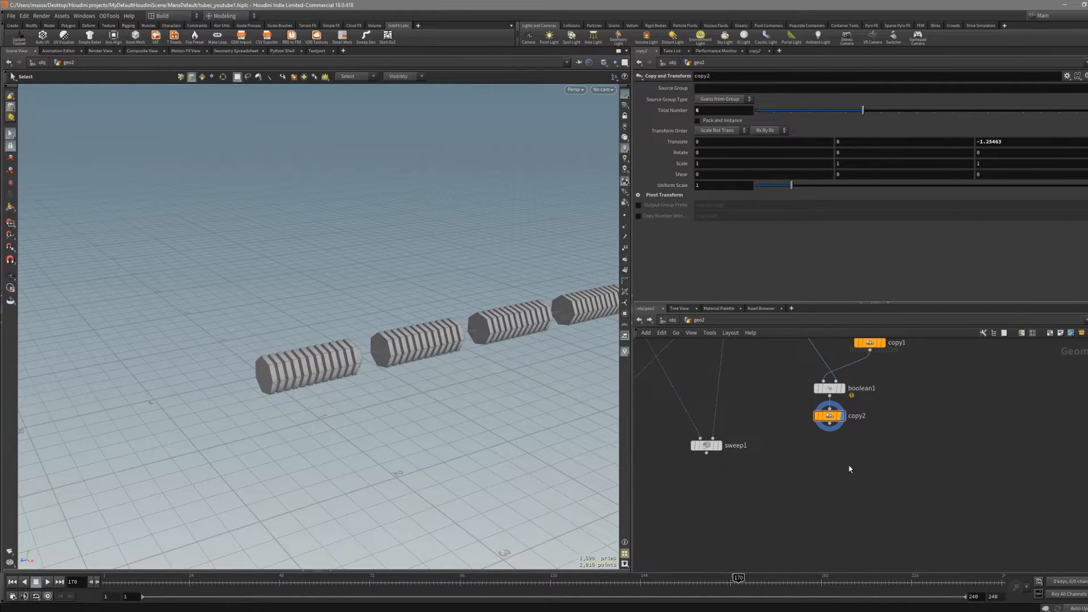
Step: Add a Labs Path Deform (Beta) node below the copy2 node
key(Tab)
text(path)
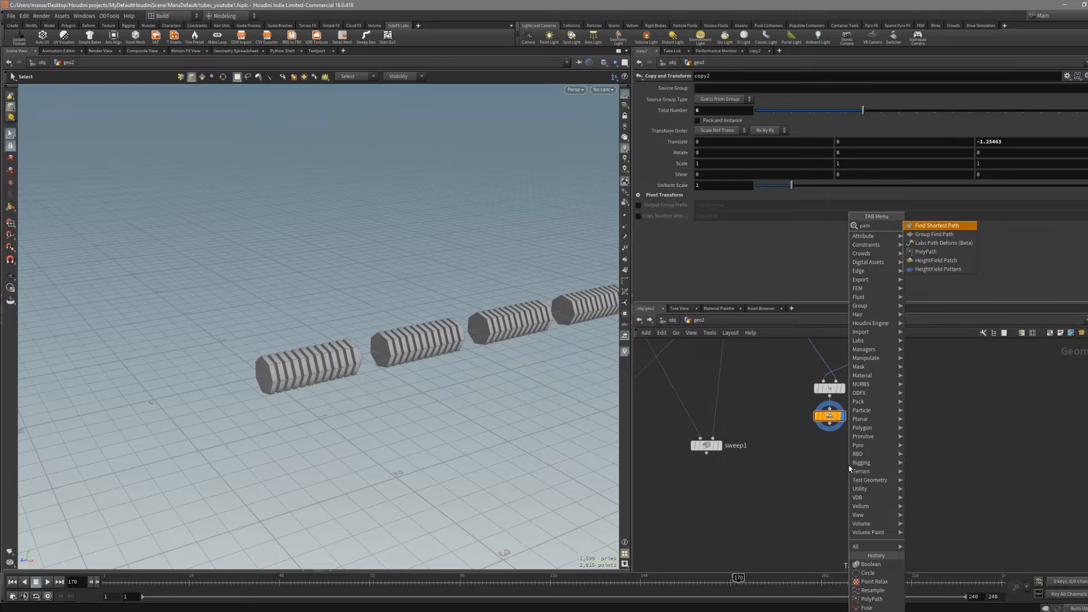
key(Return)
click(850, 468)
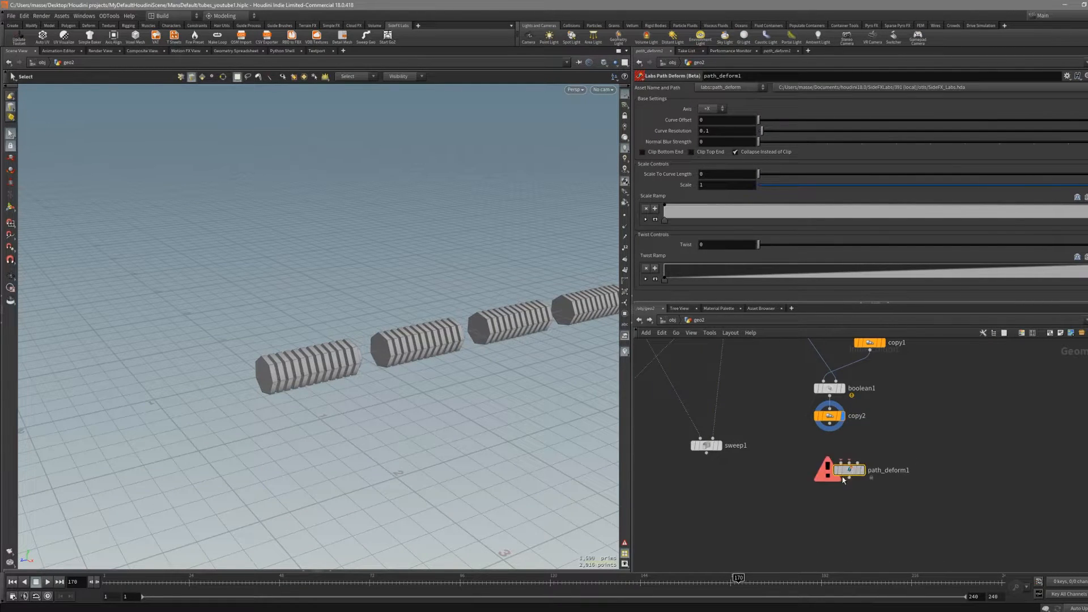
scroll(776, 461, down, 1)
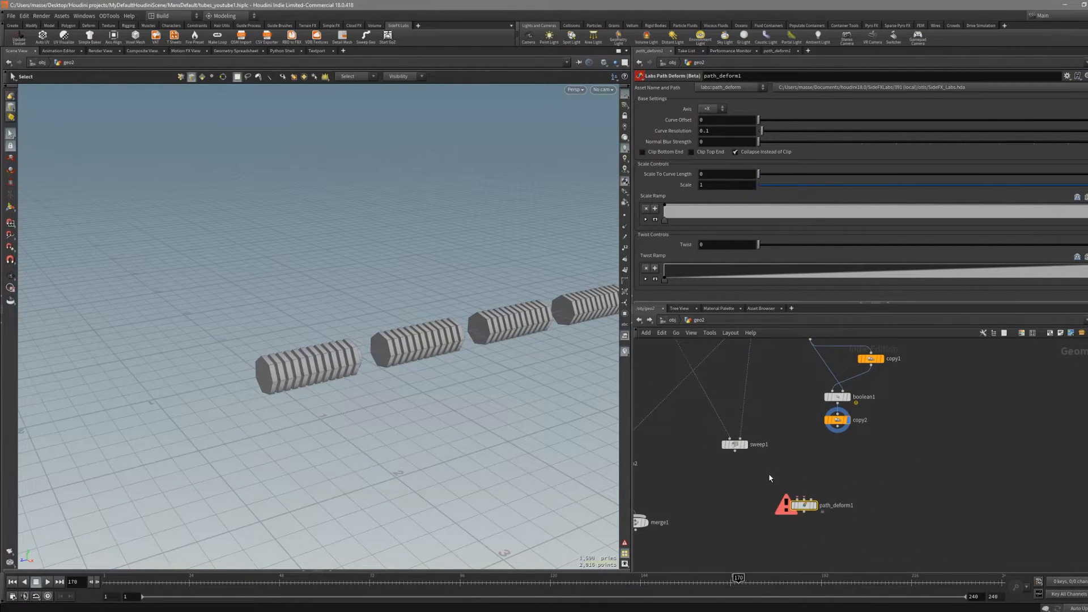
scroll(777, 479, up, 4)
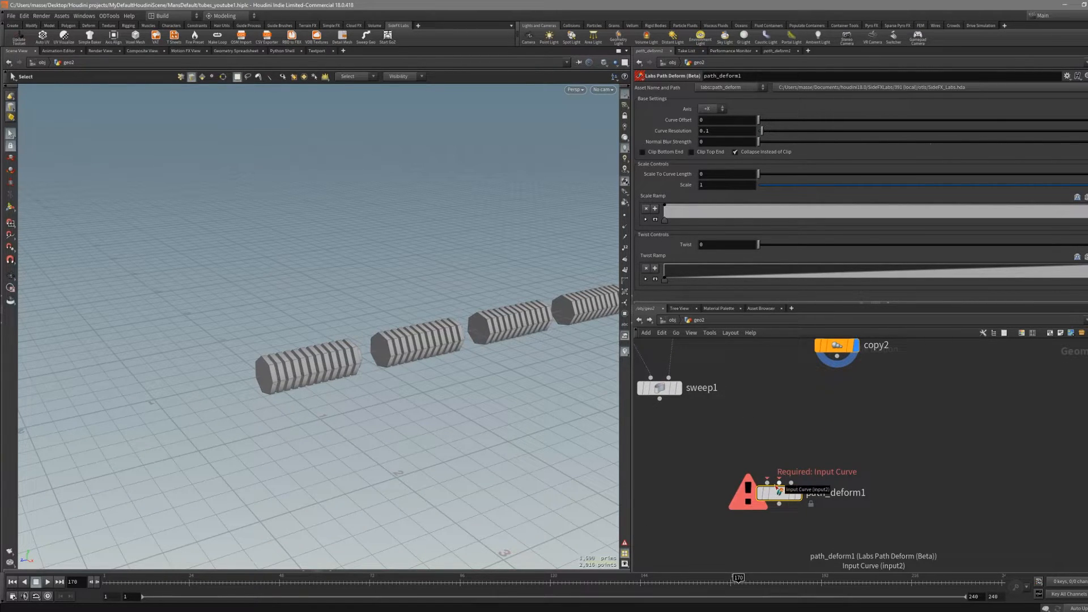
Step: Connect sweep1 to the Path Deform's curve input and copy2 to its geometry input, then display the Path Deform
scroll(732, 429, down, 1)
click(693, 392)
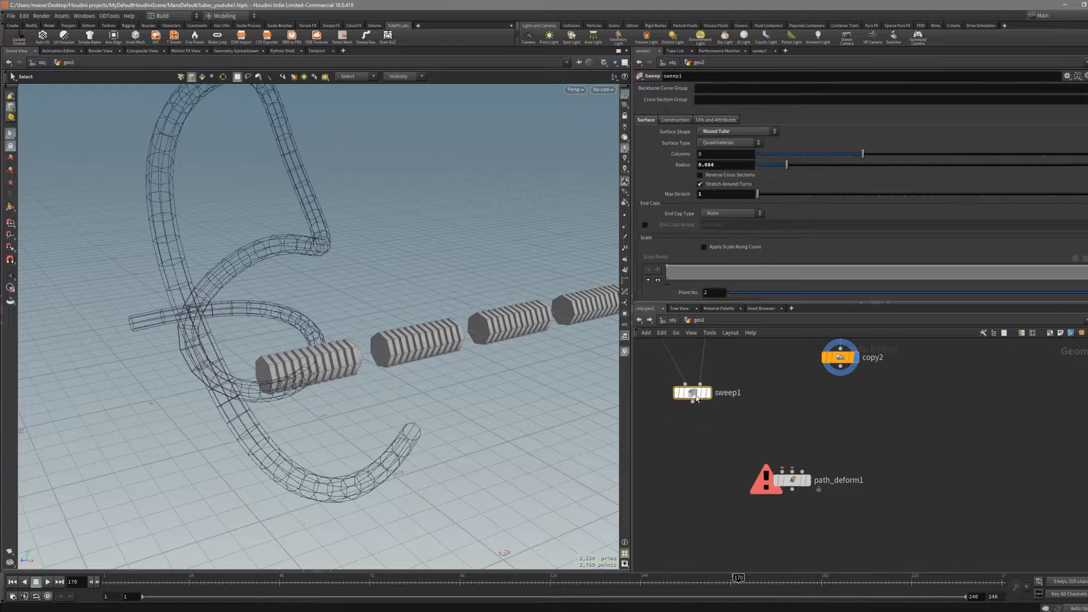
click(708, 392)
alt+drag(549, 407, 385, 395)
key(s)
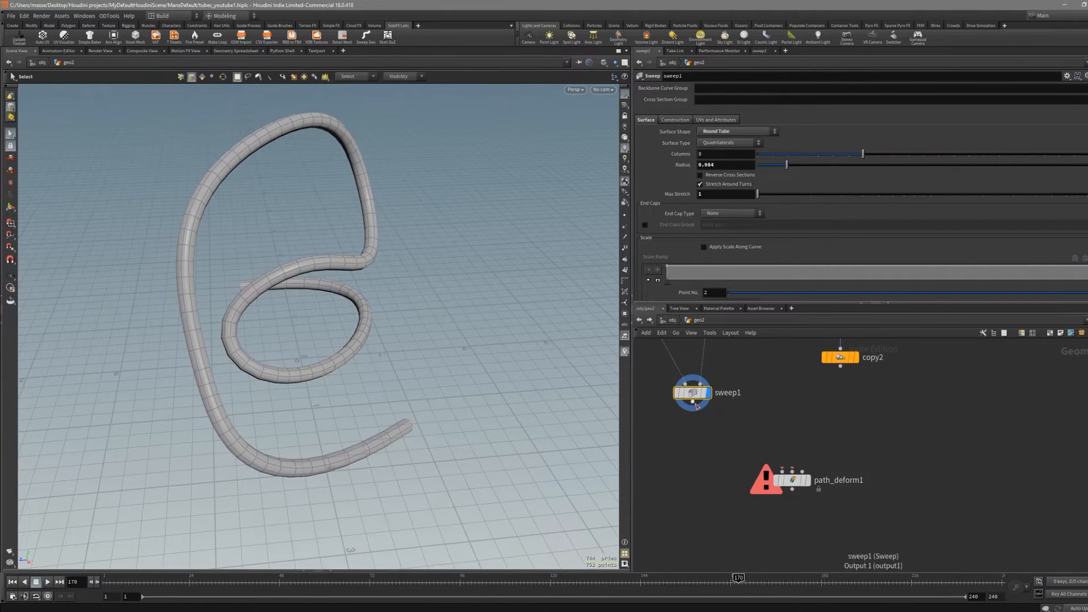
middle_drag(850, 386, 814, 426)
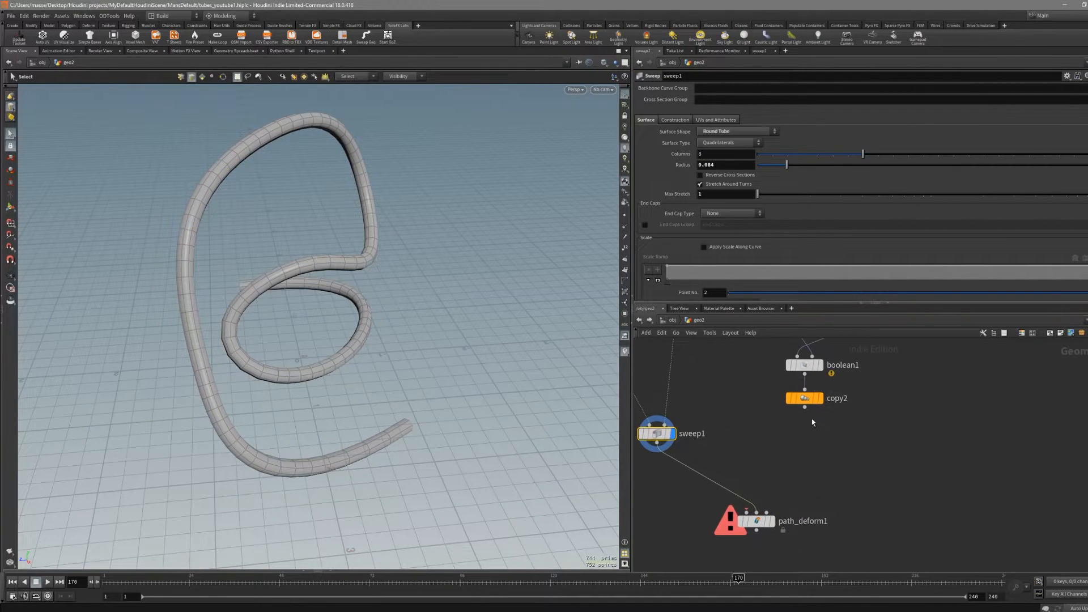
click(819, 411)
drag(804, 421, 743, 510)
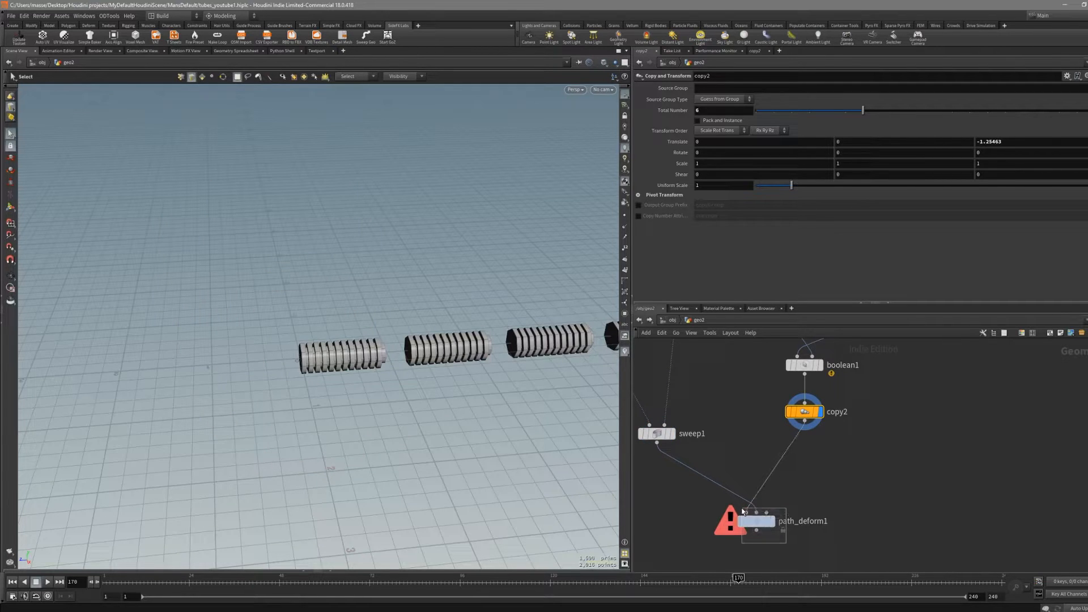
click(772, 521)
scroll(328, 364, down, 3)
alt+drag(328, 364, 515, 446)
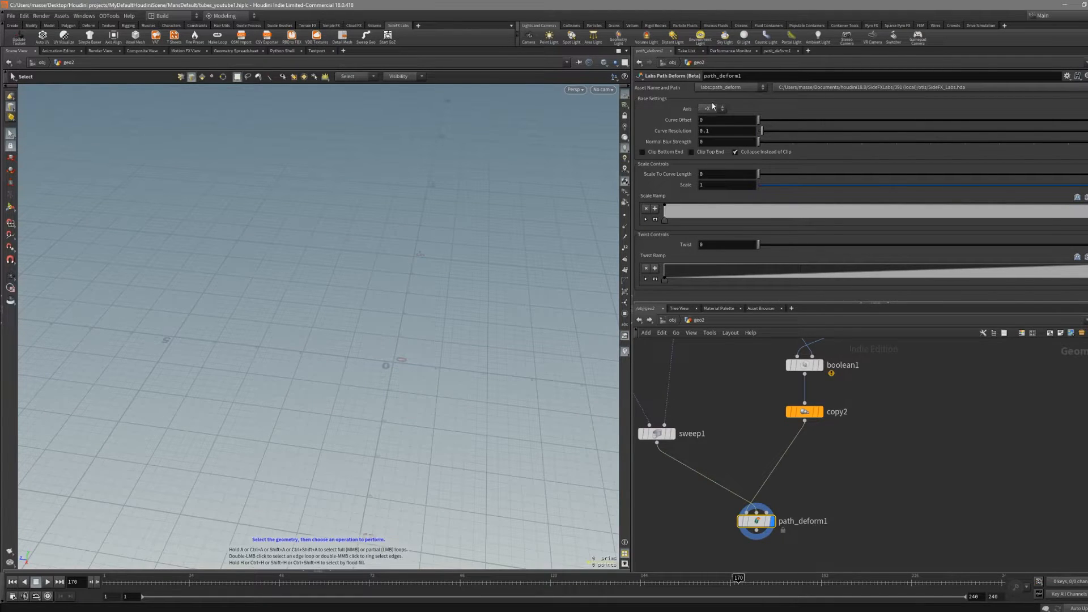
Step: Examine the undeformed row of cylinders to determine which axis it runs along
middle_drag(835, 448, 784, 486)
click(769, 449)
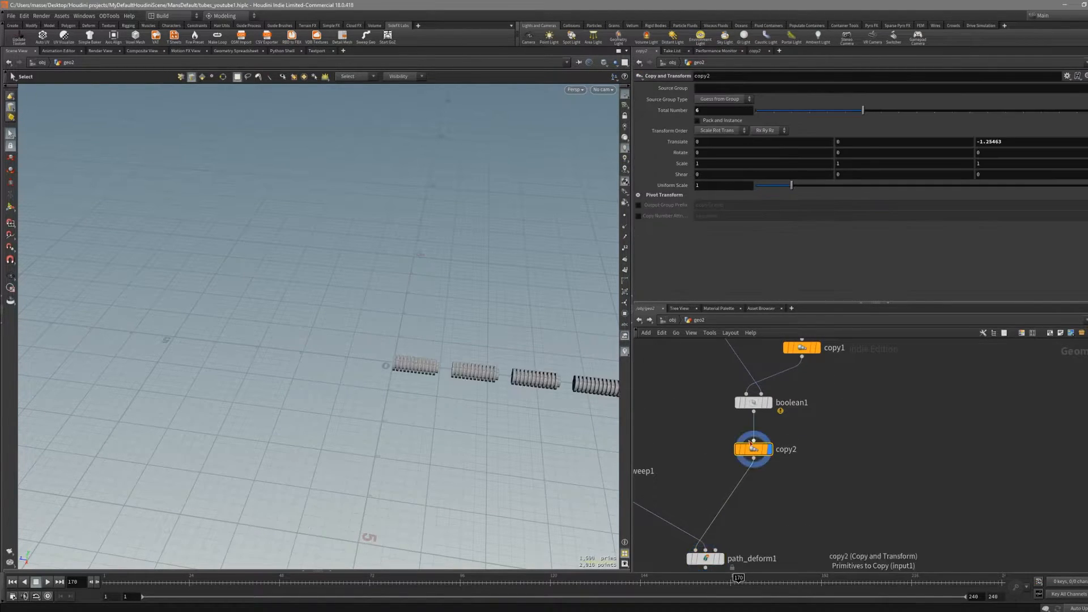
alt+drag(524, 363, 571, 364)
alt+middle_drag(570, 364, 428, 399)
alt+drag(428, 399, 380, 388)
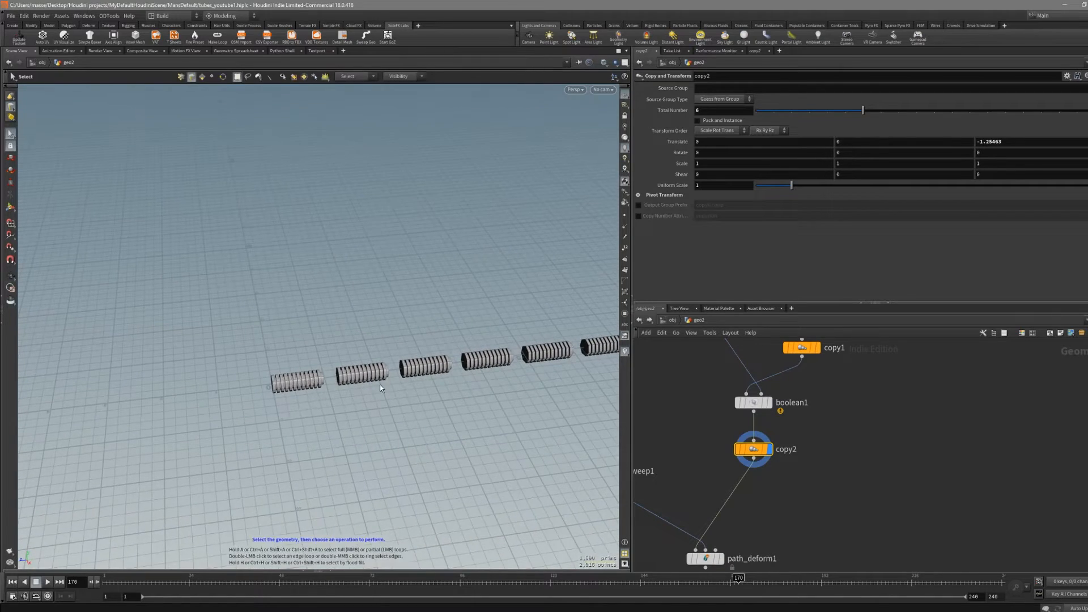
alt+drag(165, 503, 291, 505)
key(s)
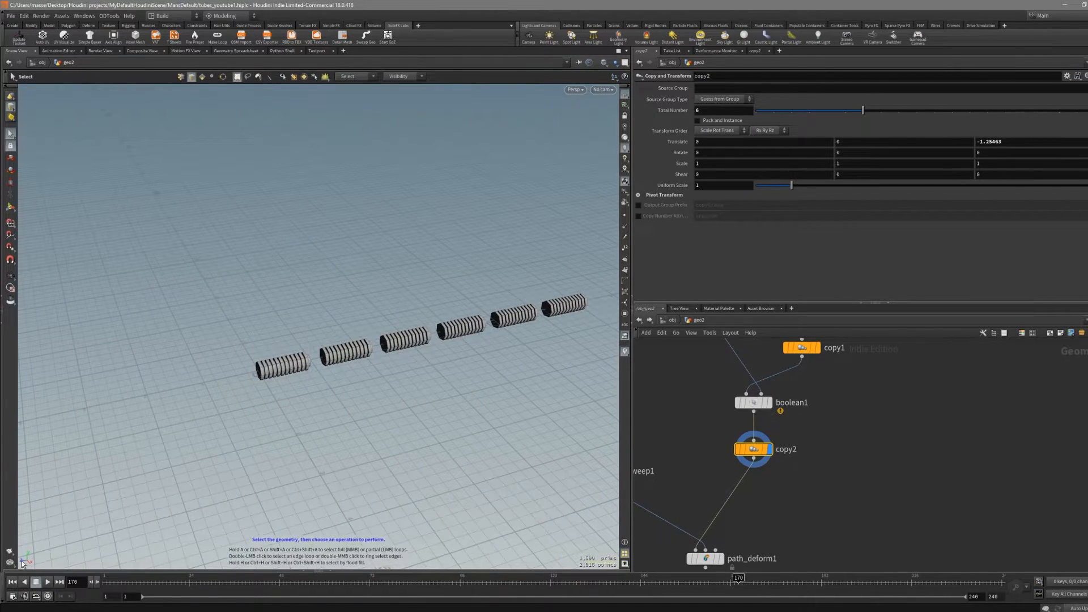
alt+drag(238, 430, 265, 413)
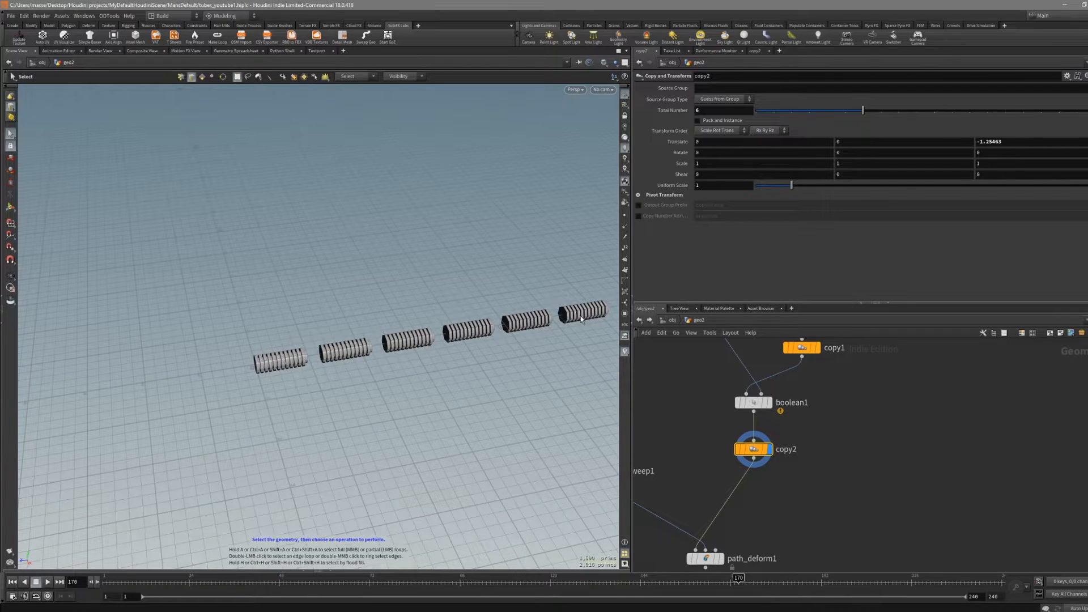
alt+drag(453, 377, 427, 386)
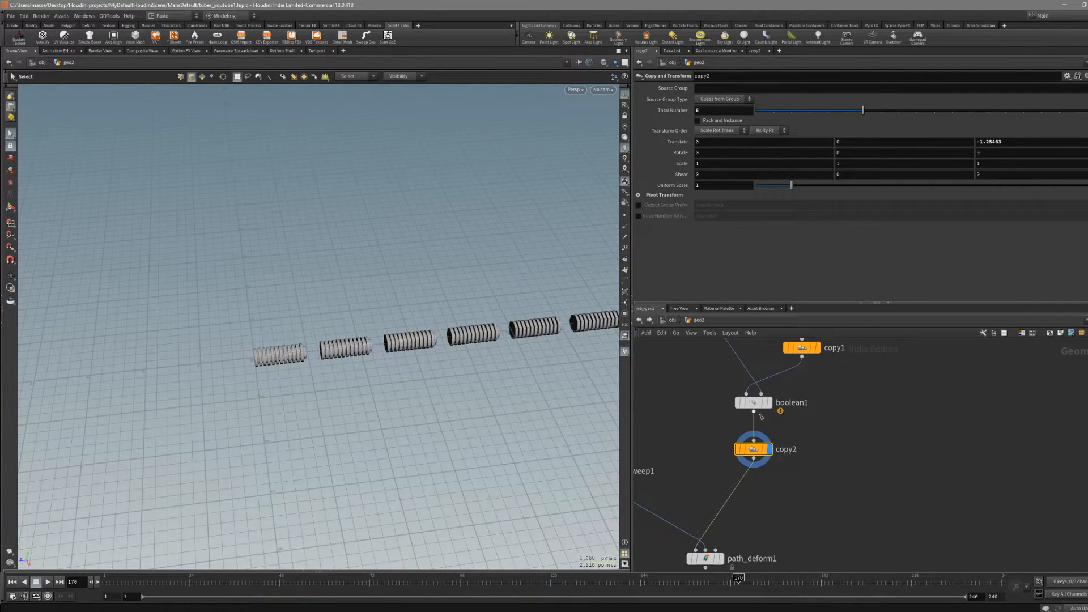
Step: Set the Path Deform's Axis to -Z and display its result
middle_drag(795, 496, 802, 467)
click(728, 529)
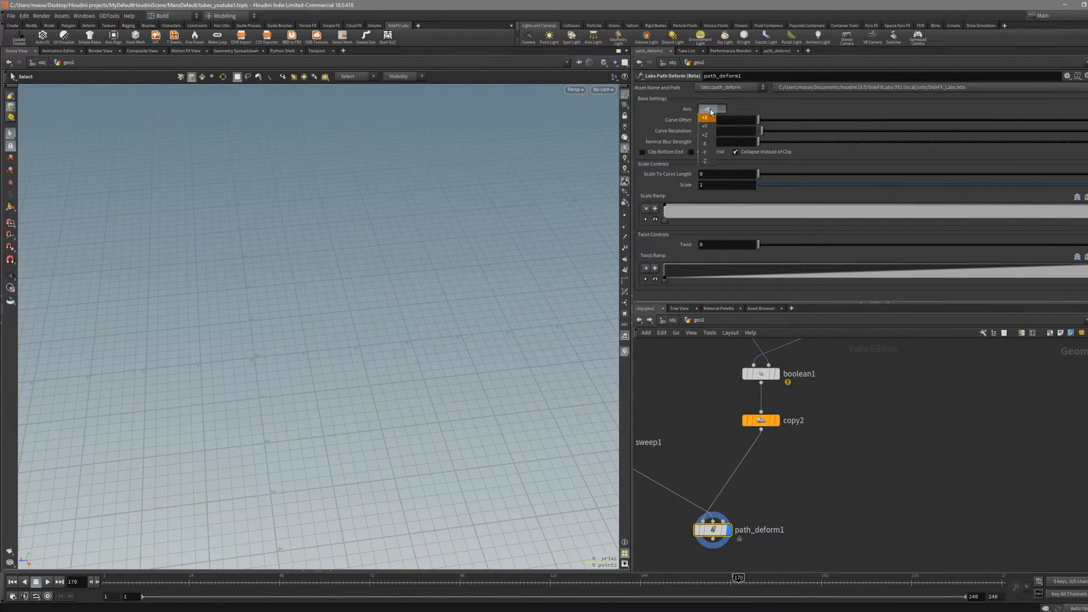
click(707, 161)
alt+drag(381, 293, 363, 332)
scroll(741, 491, down, 1)
middle_drag(745, 492, 787, 479)
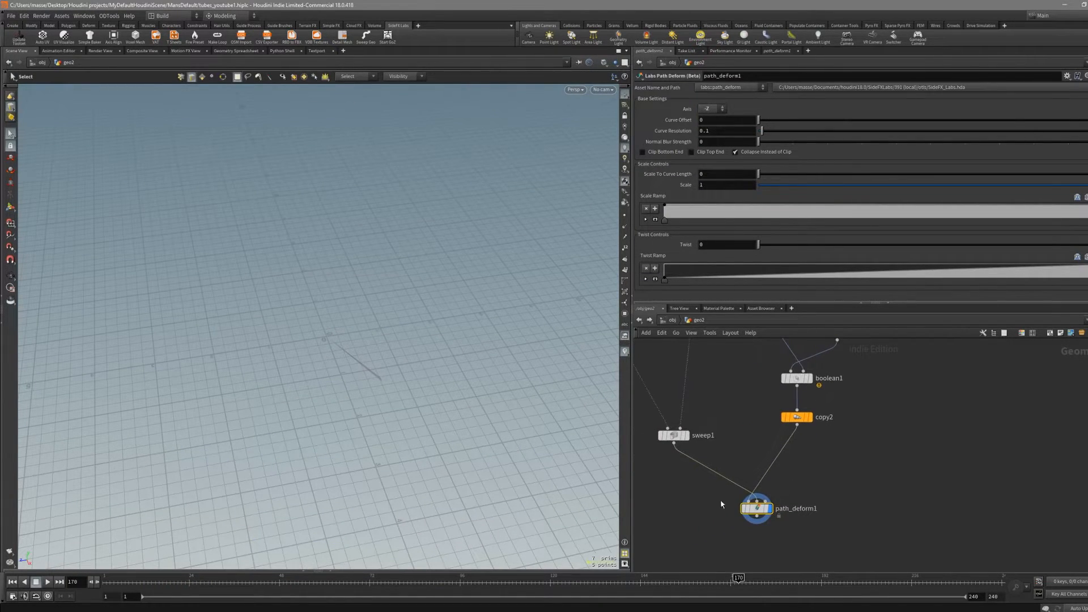
Step: Replace sweep1 with the resample1 curve as the Path Deform's curve input and display the deformed cylinders
click(685, 436)
middle_drag(712, 410, 759, 510)
scroll(763, 430, down, 2)
scroll(754, 456, up, 2)
scroll(751, 488, down, 1)
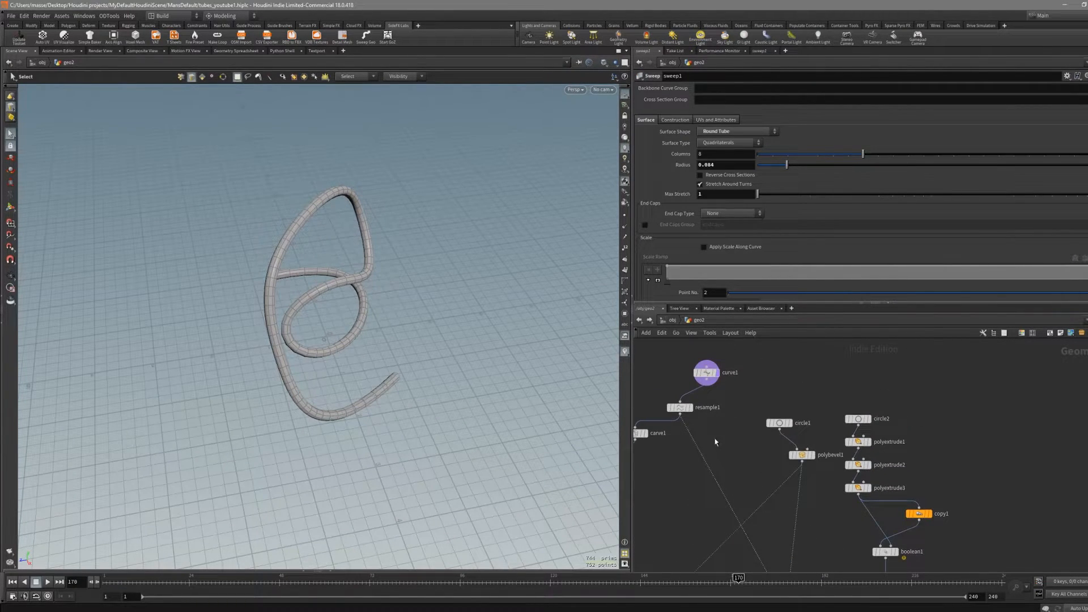
click(680, 407)
scroll(697, 411, down, 2)
middle_drag(735, 474, 711, 412)
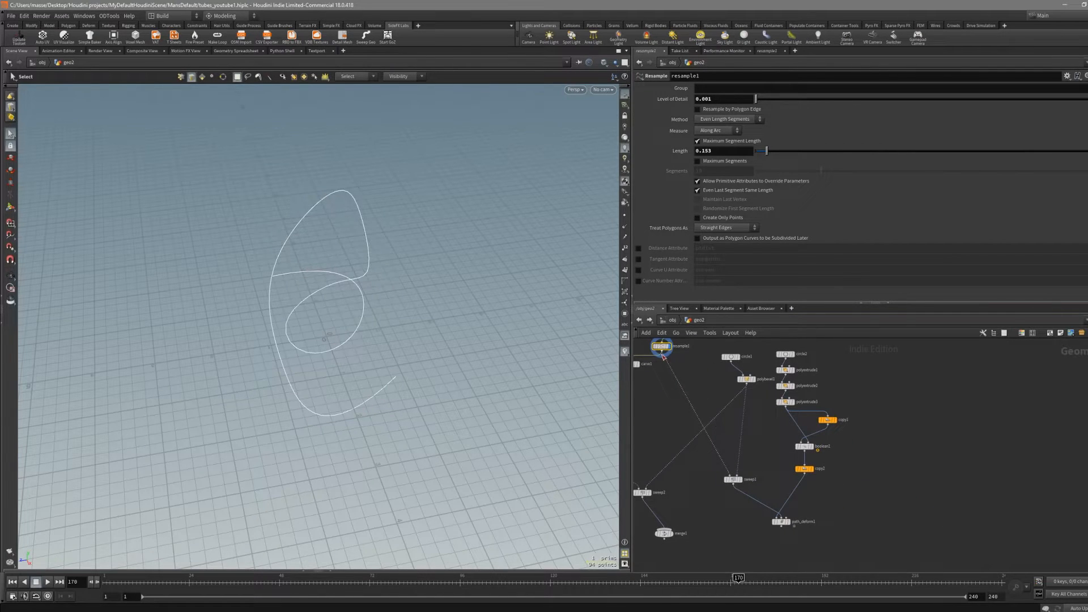
scroll(801, 541, up, 2)
click(781, 514)
Step: Set the Path Deform's Curve Offset to 0.115, Curve Resolution to 3.76 and Normal Blur Strength to 1
alt+drag(391, 306, 328, 250)
alt+right_drag(328, 251, 424, 238)
alt+middle_drag(424, 238, 436, 241)
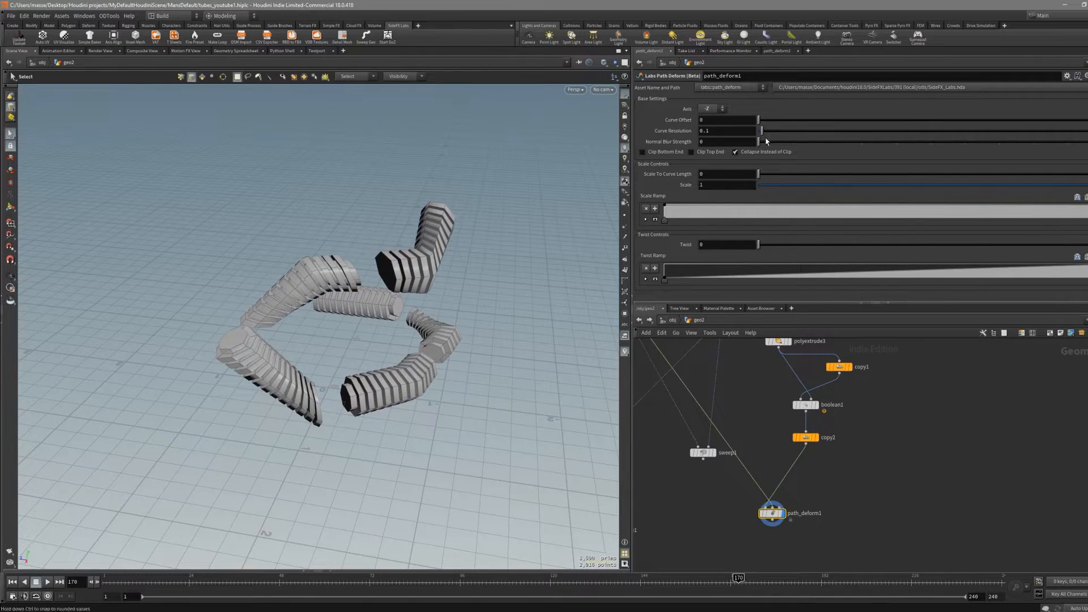
drag(762, 120, 798, 121)
Step: Merge the path-deformed ringed cylinders with the sweep1 tube in a new Merge node and display the combination
click(702, 452)
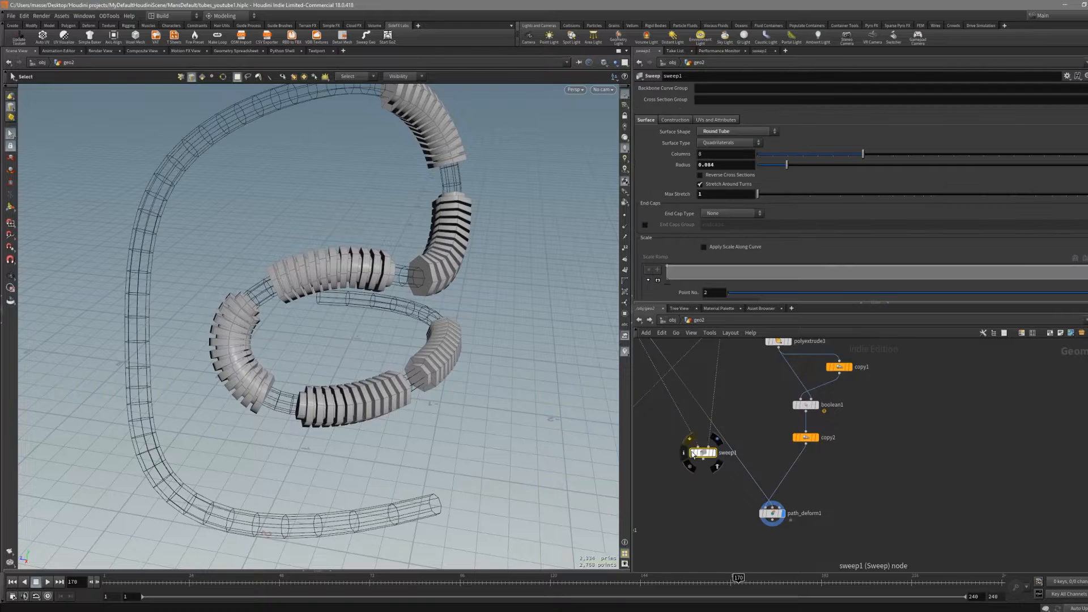
click(713, 452)
click(790, 496)
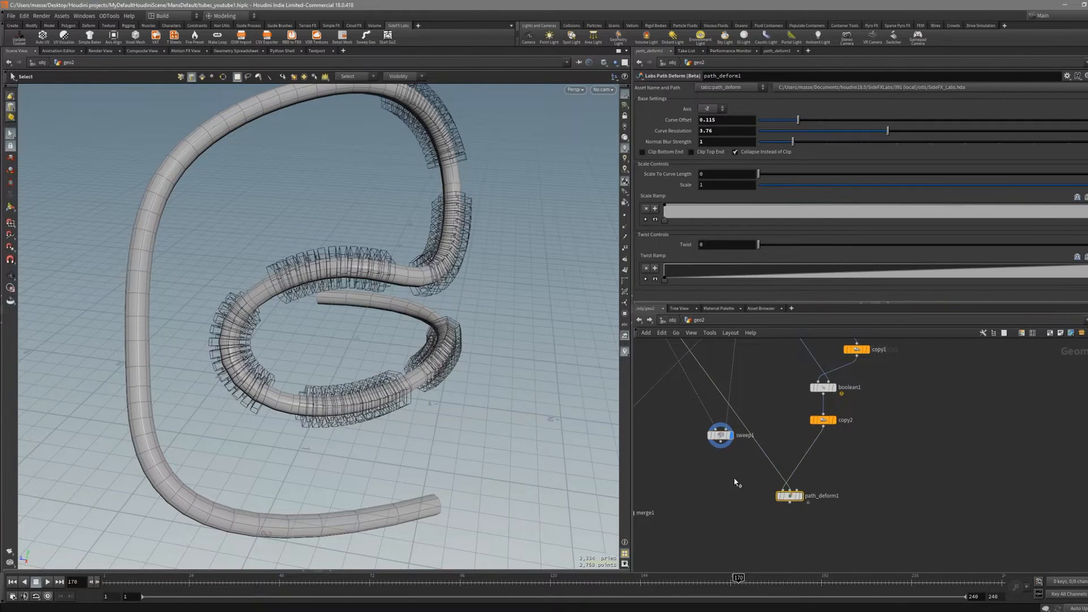
shift+click(720, 435)
click(720, 442)
alt+click(729, 496)
click(715, 497)
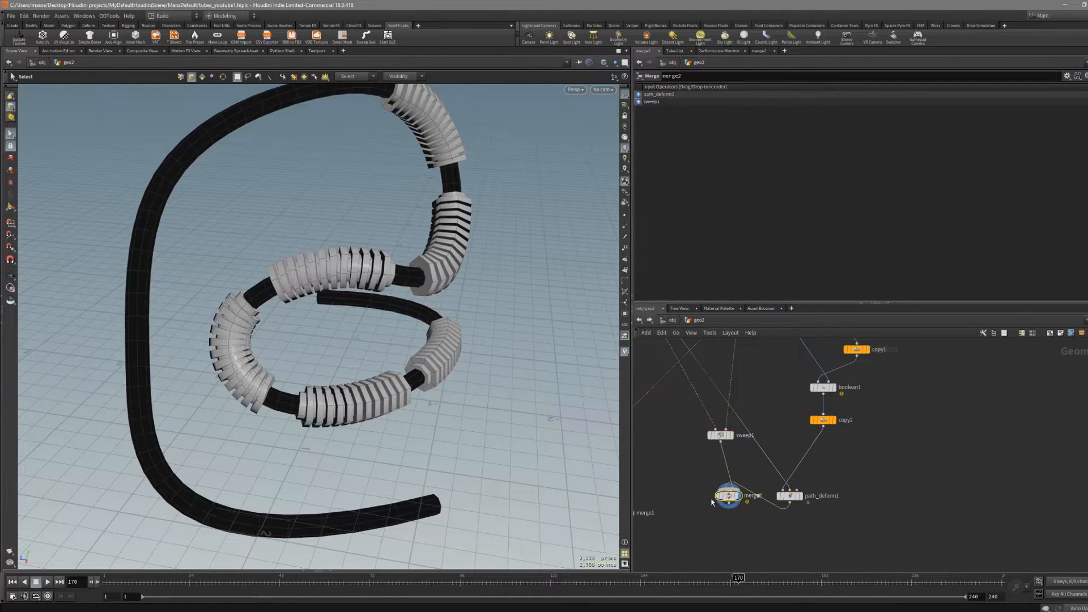
drag(730, 499, 740, 530)
alt+drag(453, 345, 391, 357)
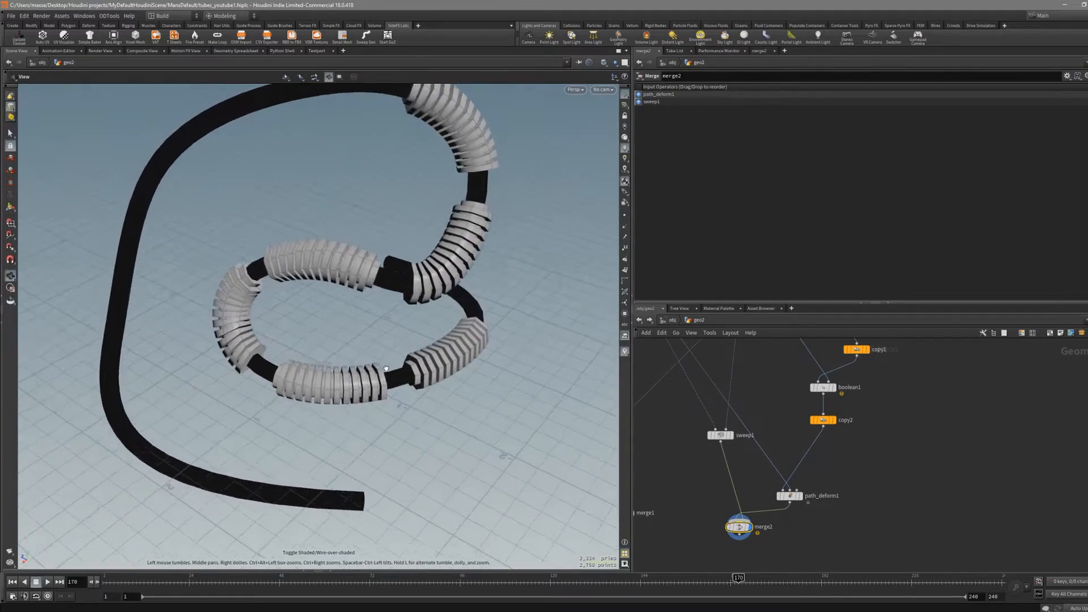
Step: Examine the merged tube from different angles and open merge2's node information to read its warning
alt+middle_drag(409, 315, 450, 318)
drag(450, 319, 466, 271)
alt+middle_drag(466, 271, 524, 335)
alt+drag(524, 334, 504, 289)
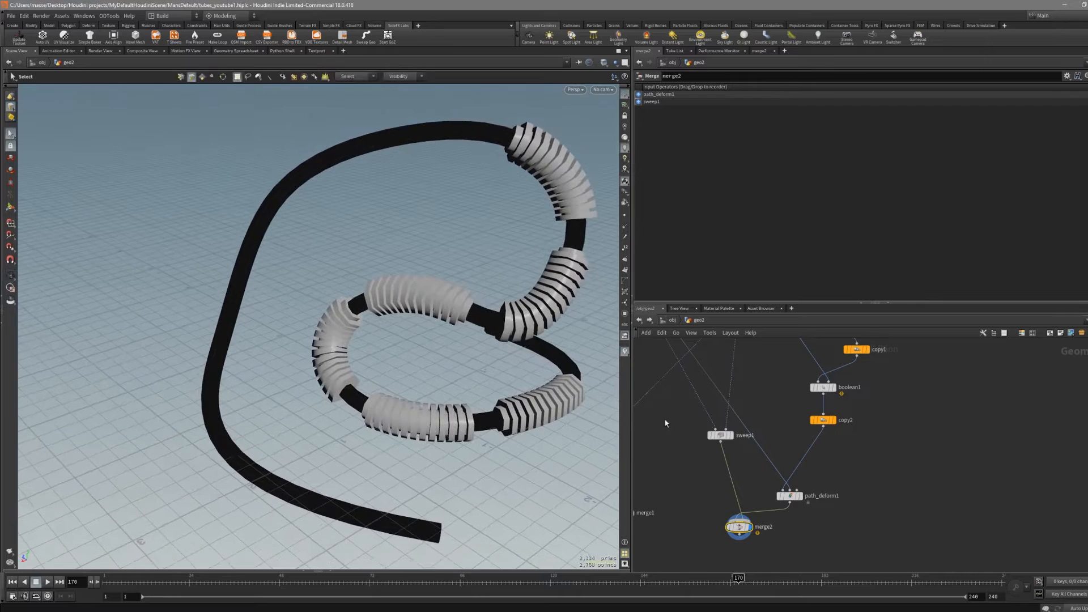
middle_click(746, 528)
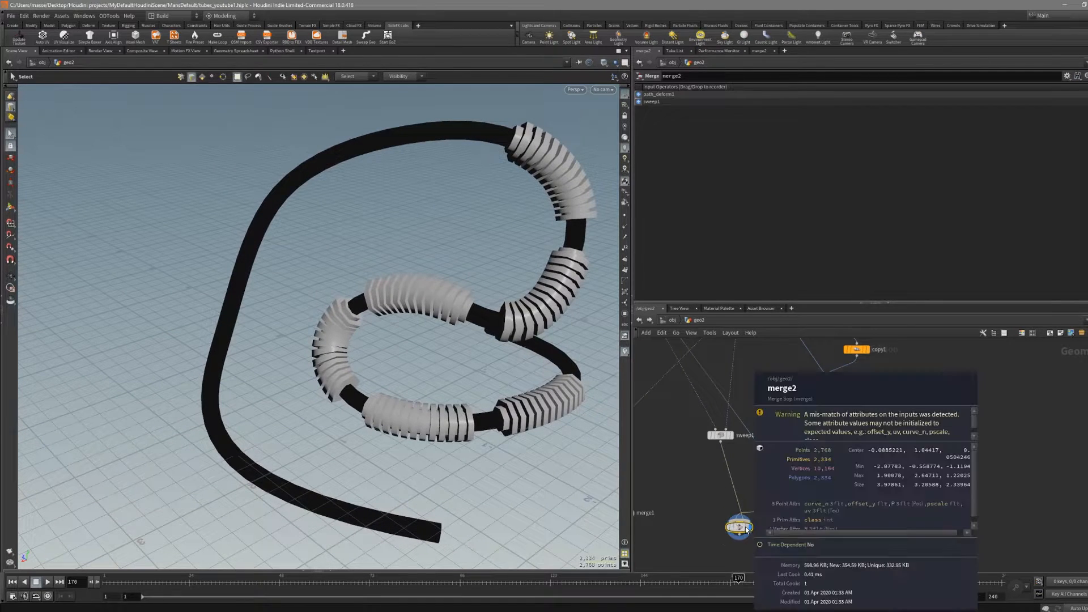
alt+drag(498, 363, 470, 351)
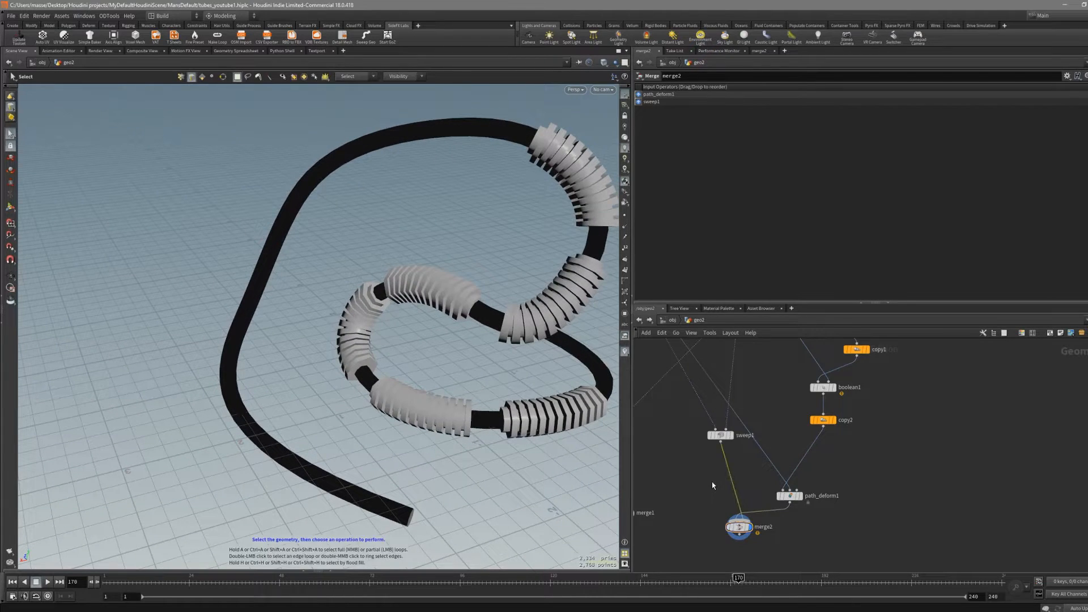
Step: Insert a Normal node between sweep1 and merge2 and display the merged result
key(Tab)
text(norm)
key(Return)
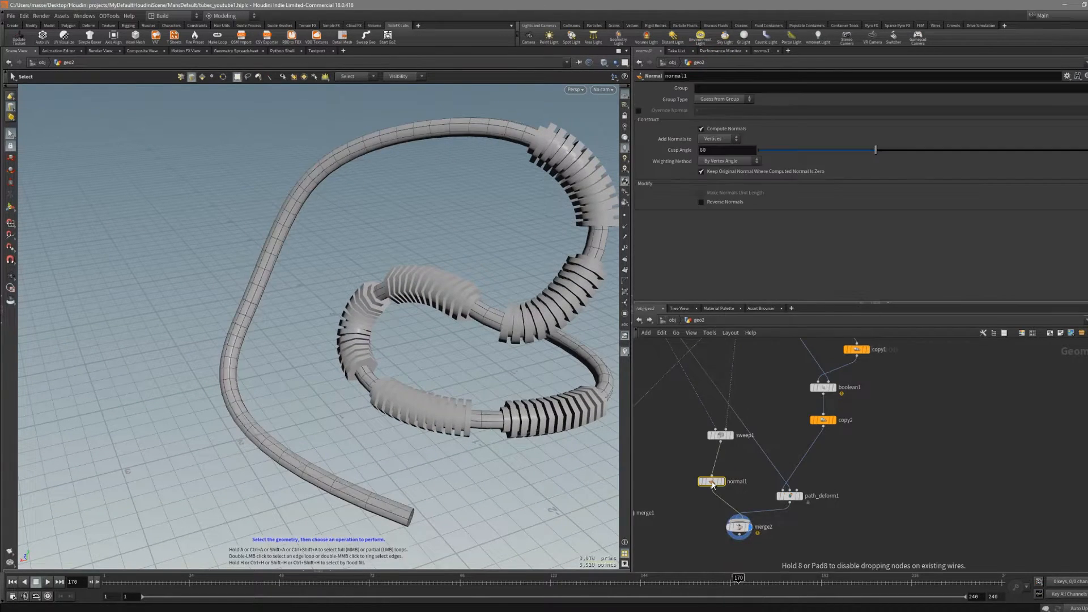
click(722, 481)
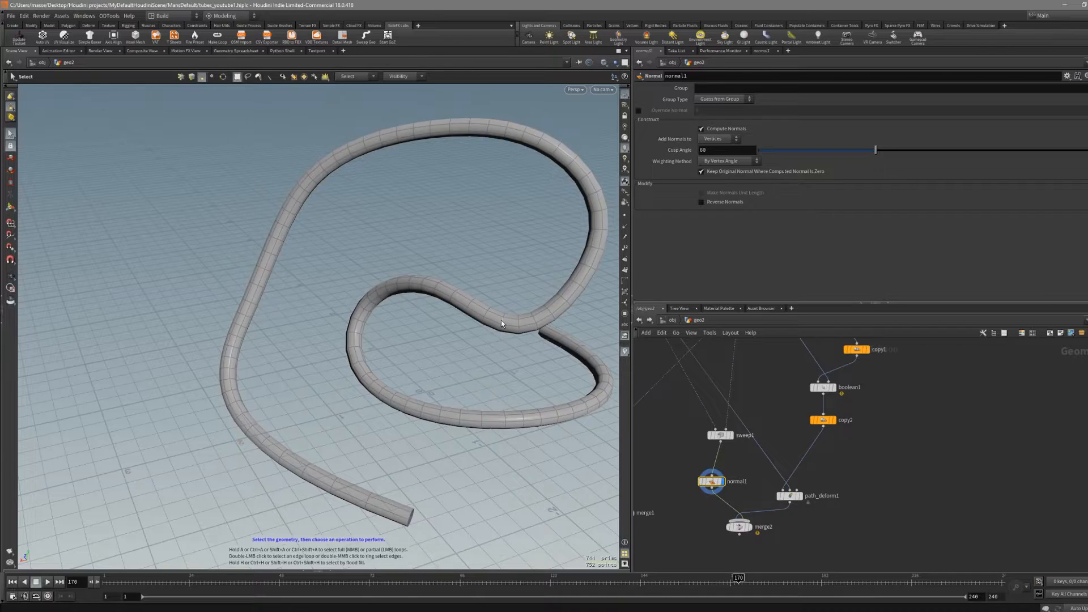
click(736, 525)
click(749, 527)
alt+drag(453, 317, 508, 292)
alt+middle_drag(507, 291, 462, 331)
scroll(838, 436, up, 2)
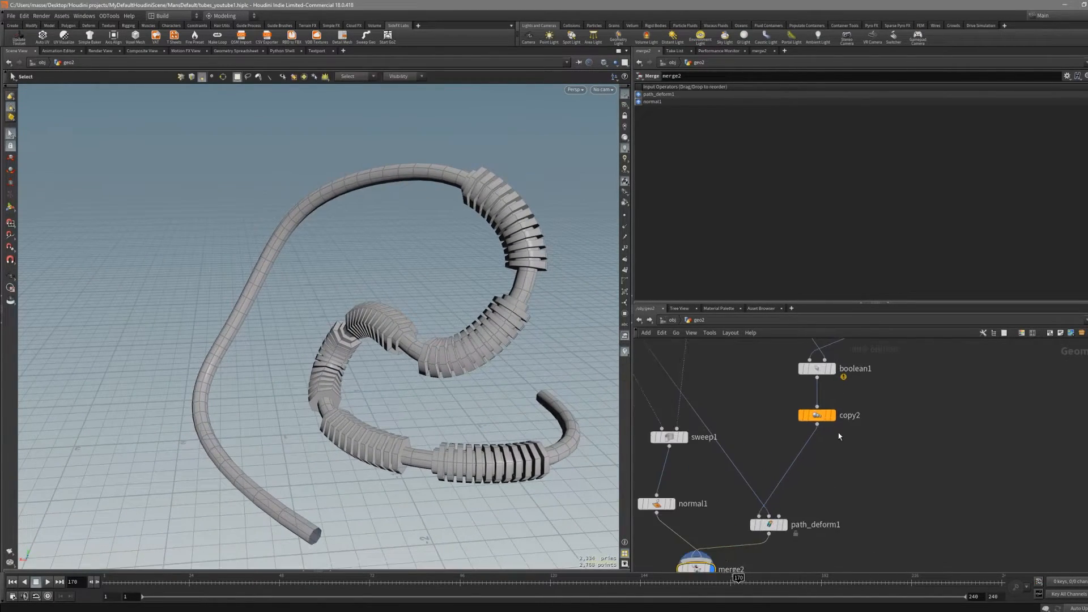
Step: Insert a Transform node between copy2 and path_deform1
click(825, 419)
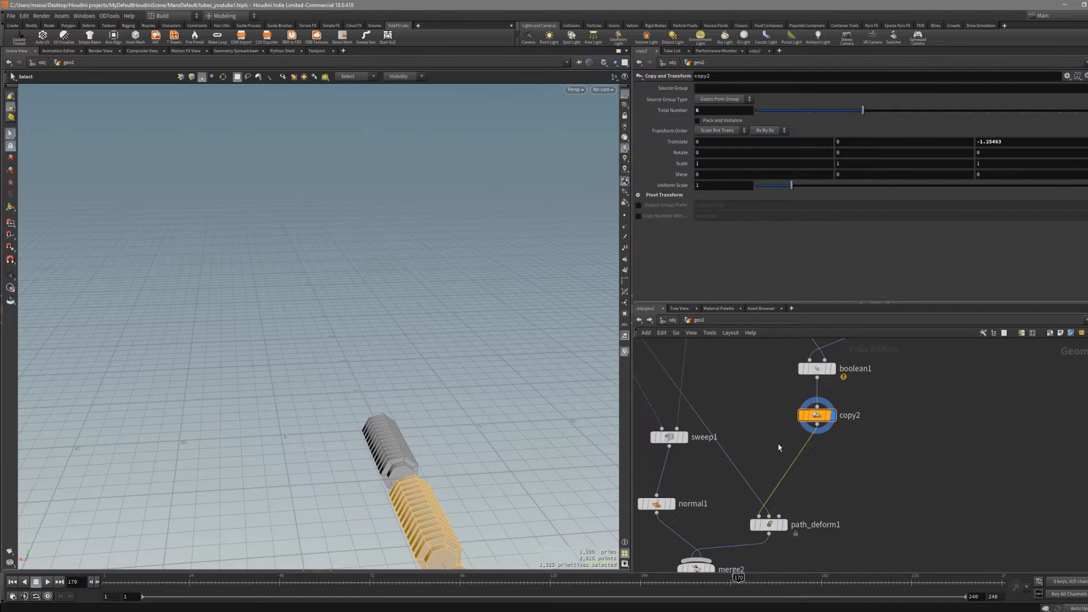
key(Tab)
text(s)
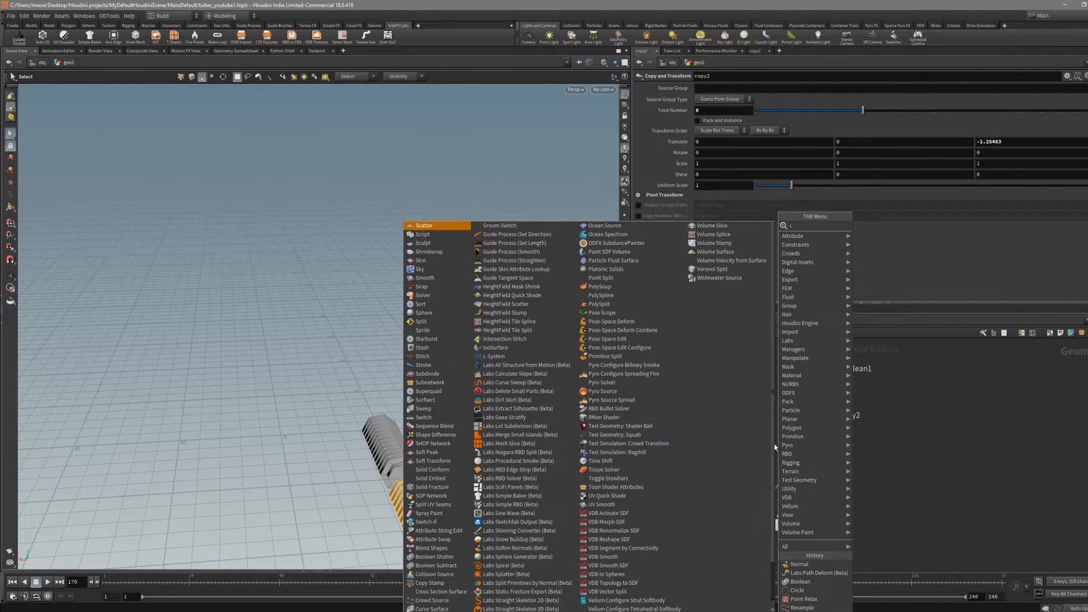
key(BackSpace)
text(tran)
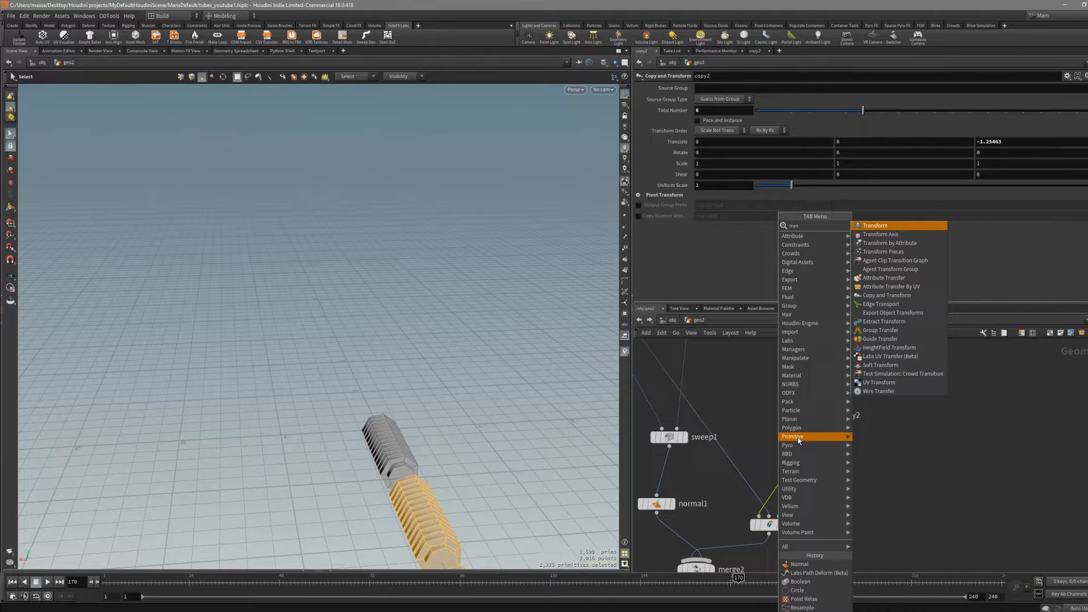
key(Return)
click(798, 452)
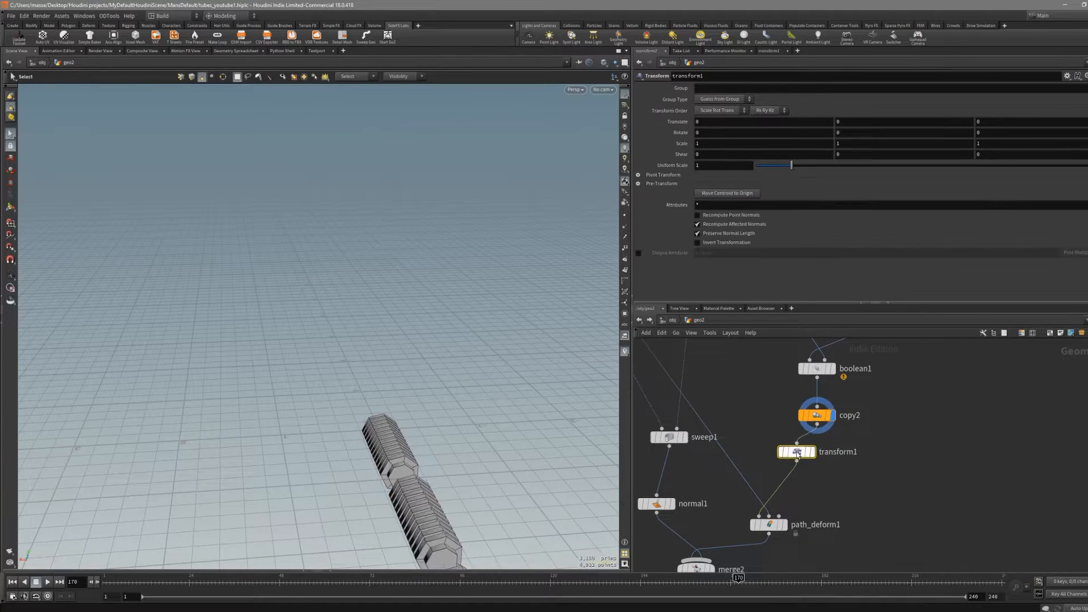
Step: Set transform1's Uniform Scale to 0.72 and display merge2 shaded without wireframe
click(783, 524)
middle_drag(802, 550, 846, 488)
click(754, 508)
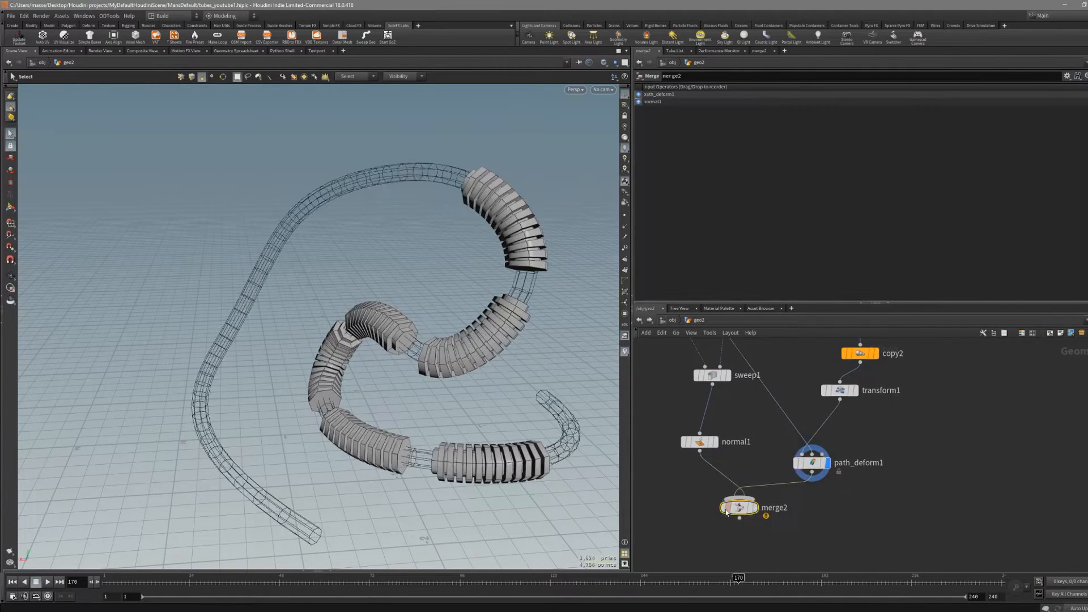
click(844, 390)
drag(791, 165, 781, 164)
key(shift+w)
mouse_move(408, 377)
alt+mouse_down()
mouse_move(503, 328)
mouse_move(520, 377)
mouse_move(508, 311)
mouse_move(396, 417)
alt+mouse_up()
click(874, 424)
middle_drag(874, 424, 856, 457)
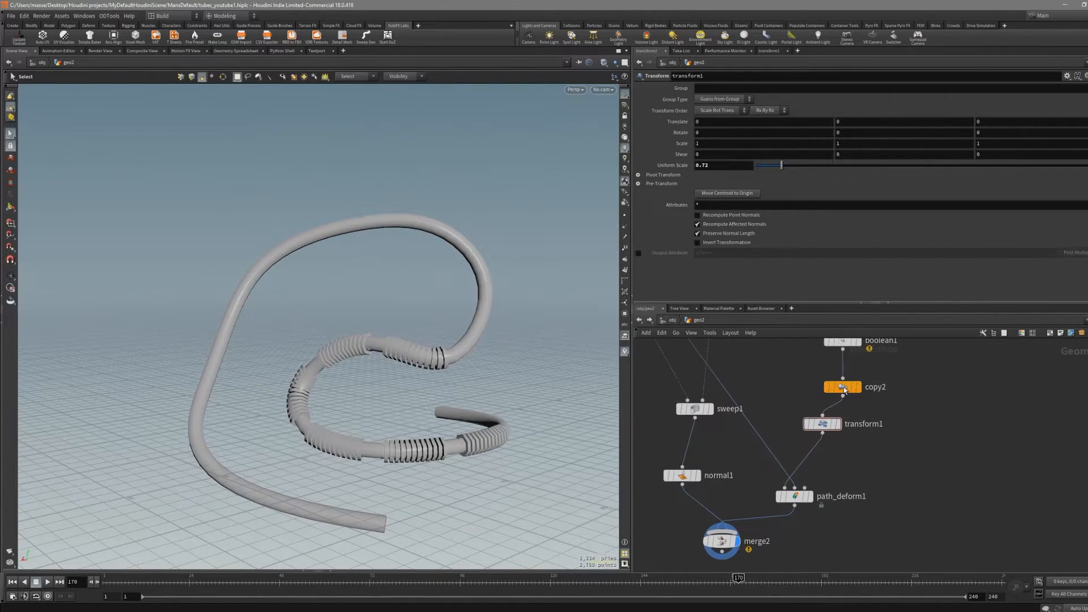
Step: Set the Total Number of copies in copy2 to 15 so the ringed cylinders run along the whole tube
click(844, 387)
drag(898, 111, 901, 113)
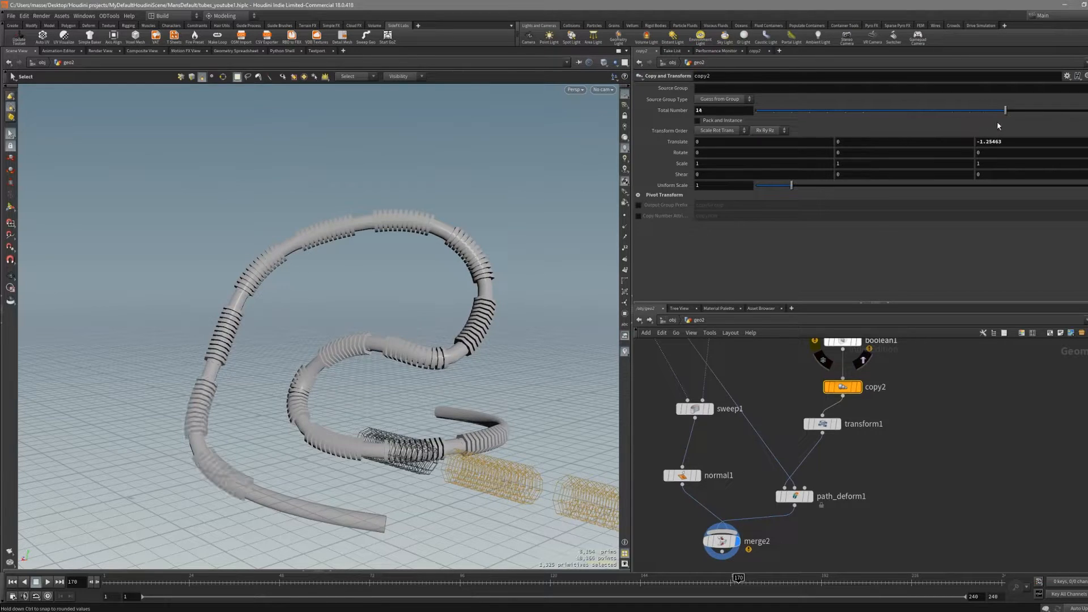
key(Escape)
drag(323, 381, 334, 372)
drag(497, 449, 447, 396)
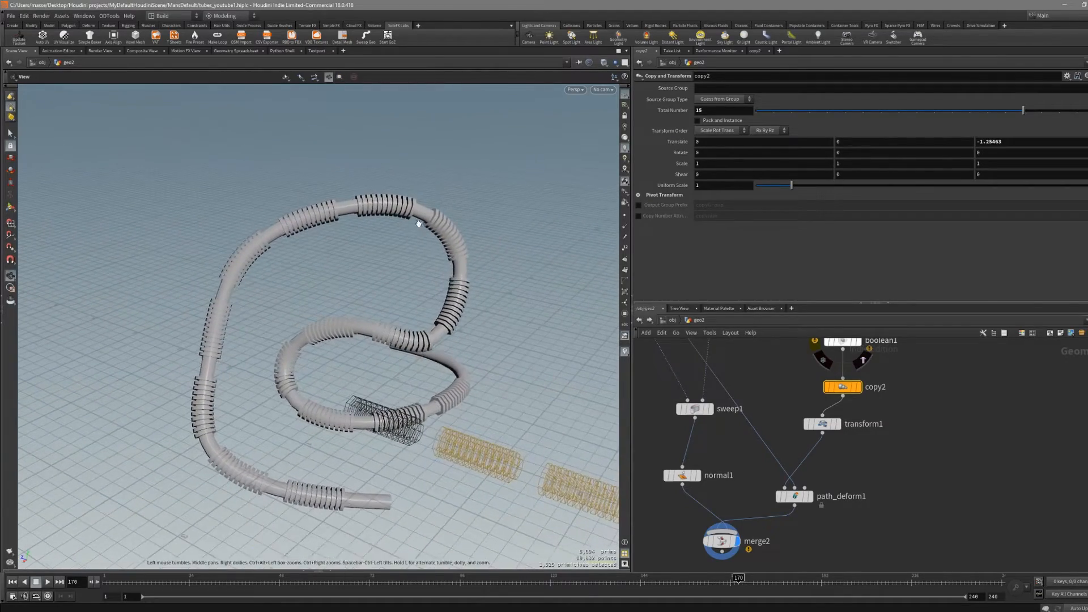
right_drag(420, 223, 757, 204)
drag(397, 249, 408, 407)
Step: Display path_deform1's result for comparison and return the display to merge2
click(827, 420)
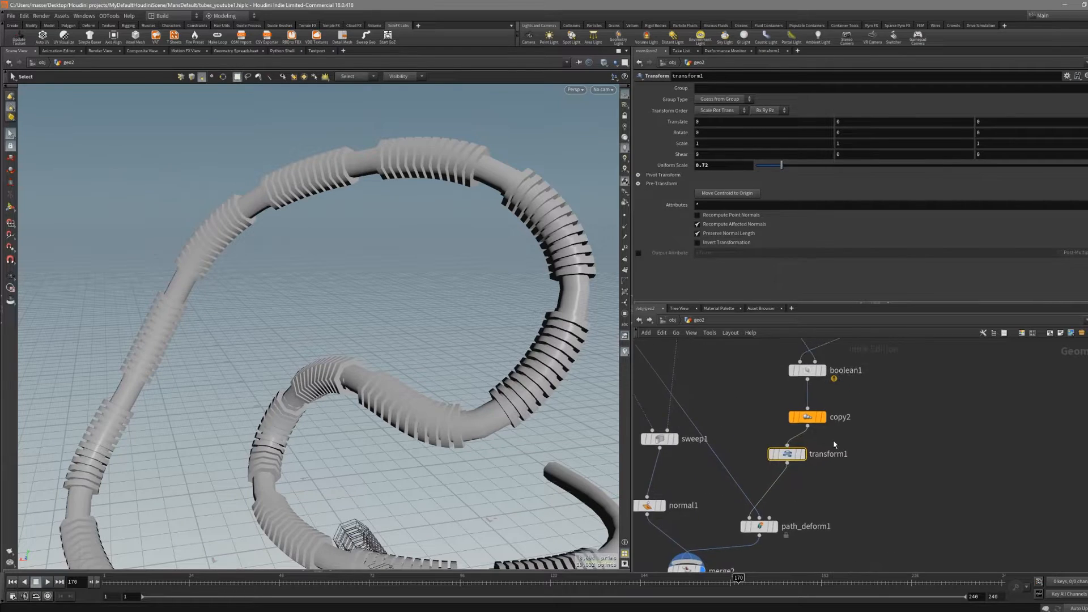
scroll(688, 557, down, 2)
click(816, 416)
middle_drag(822, 505, 841, 442)
drag(844, 452, 792, 420)
click(808, 444)
drag(804, 498, 709, 467)
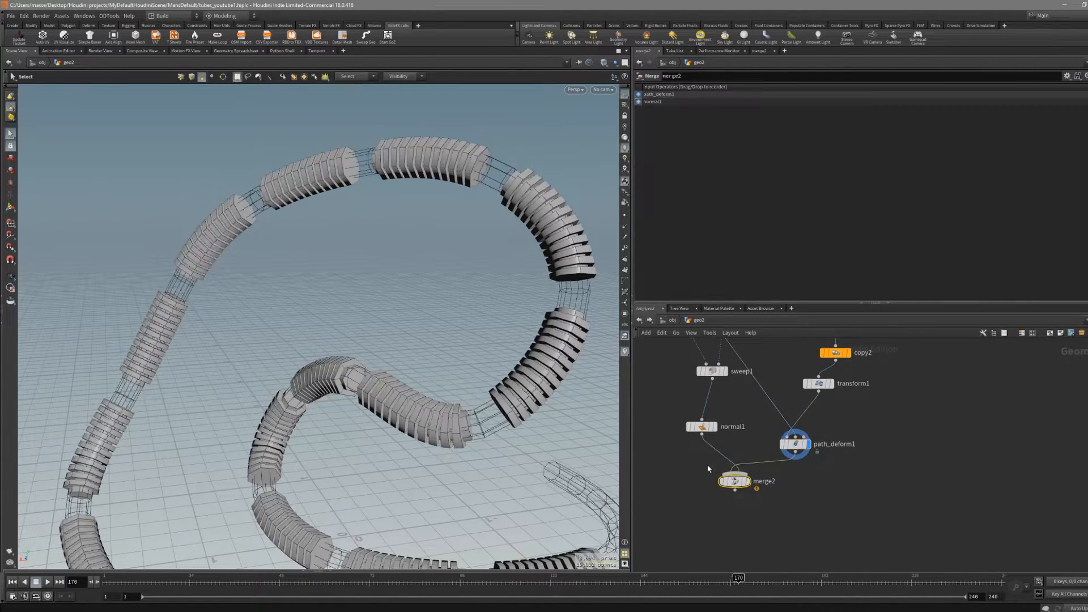
key(r)
Step: Set path_deform1's Curve Resolution to 9.7 and check the rings along the tube
drag(799, 457, 784, 417)
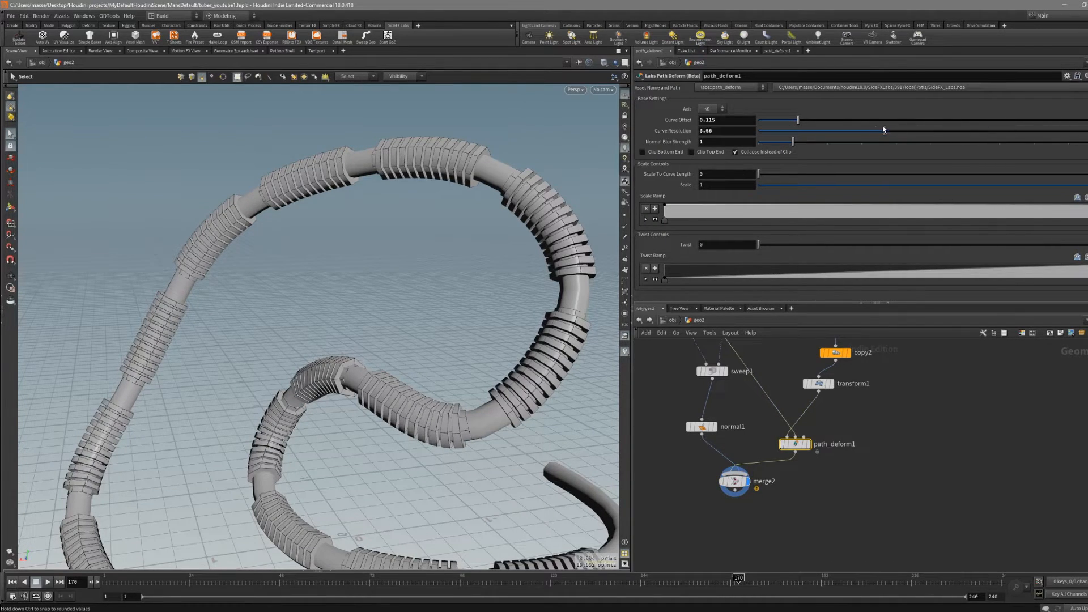
drag(840, 130, 1029, 130)
alt+drag(507, 272, 526, 251)
key(3)
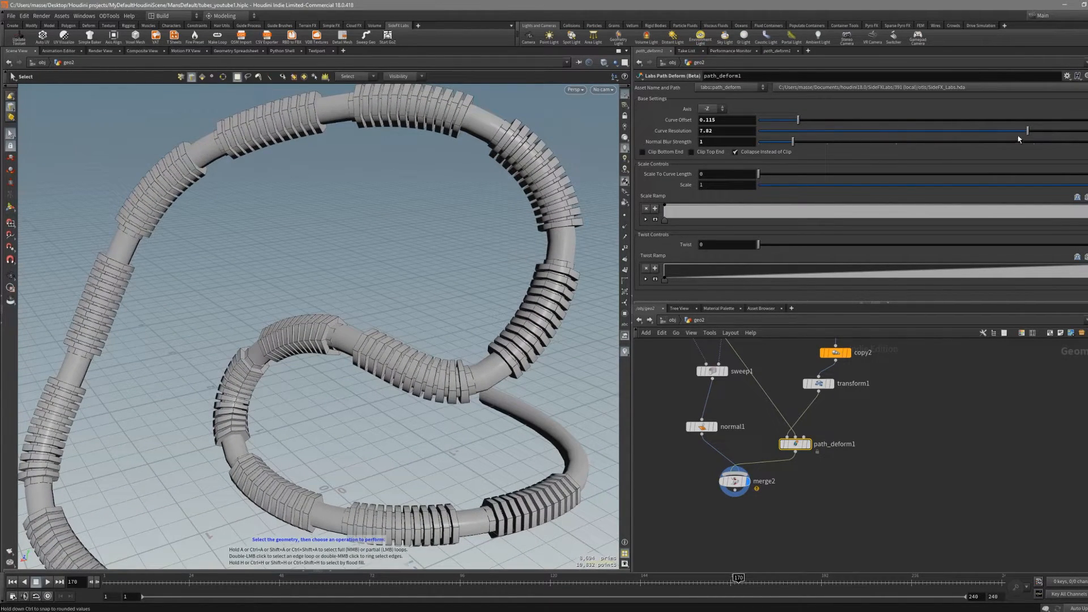
alt+drag(506, 261, 499, 287)
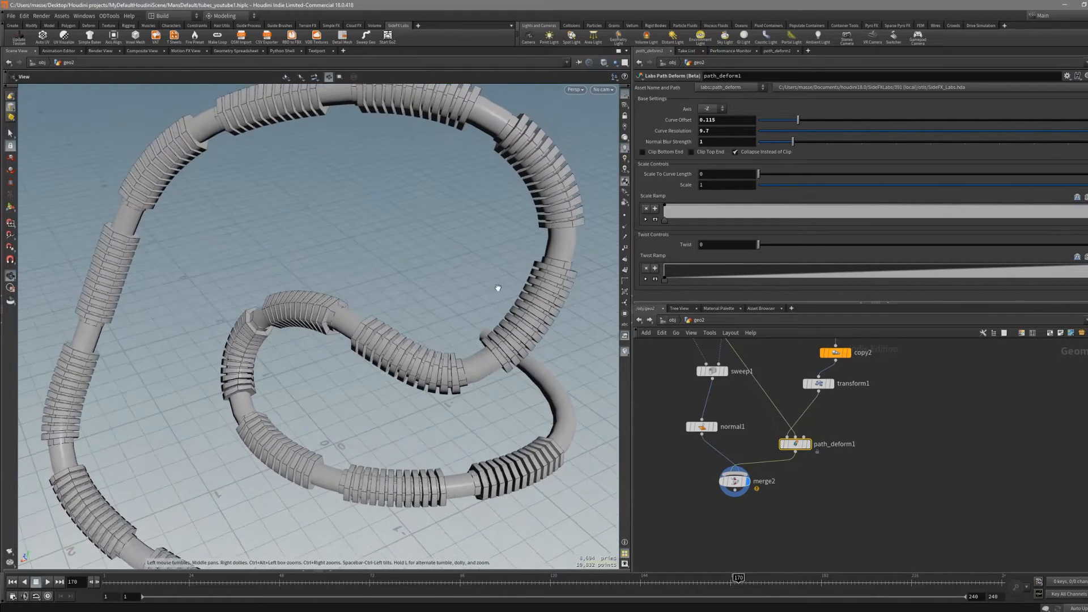
alt+drag(251, 353, 278, 347)
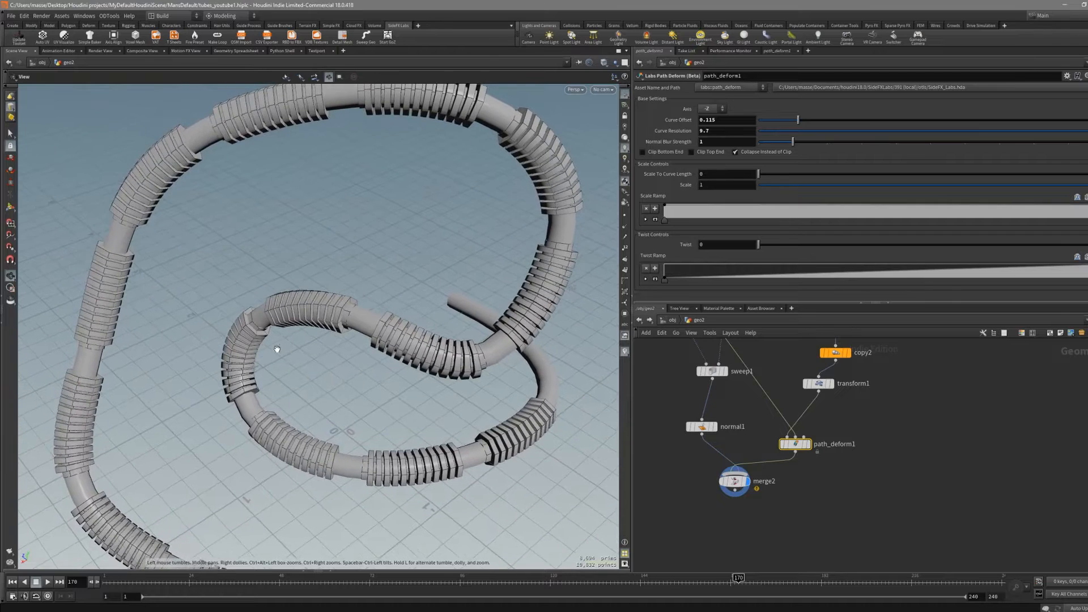
Step: Try lower Scale values on path_deform1 and set its Scale to 1.1
drag(775, 185, 914, 188)
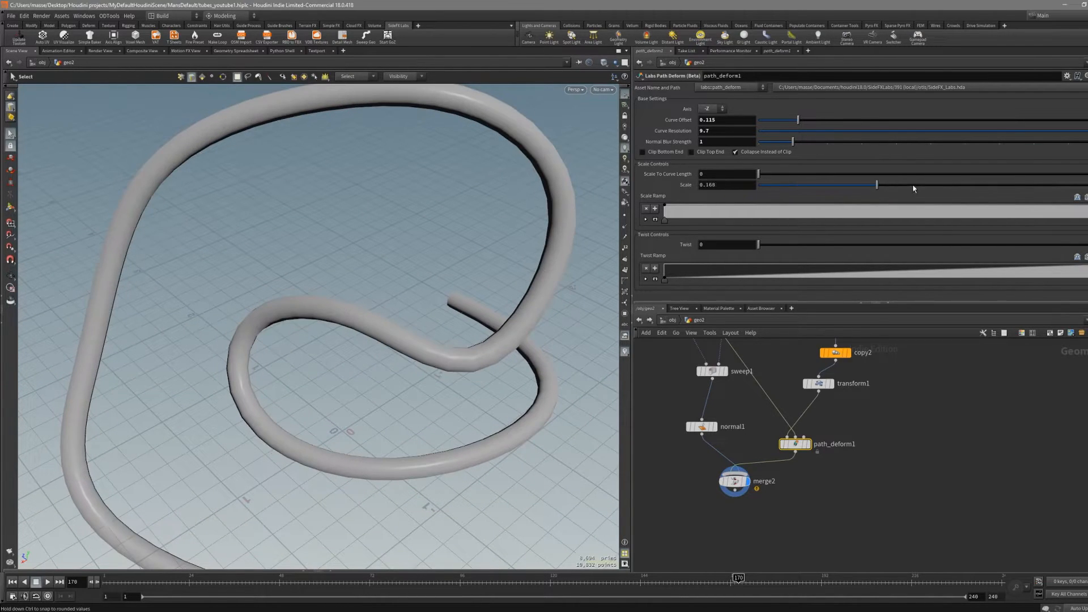
drag(1022, 188, 1086, 188)
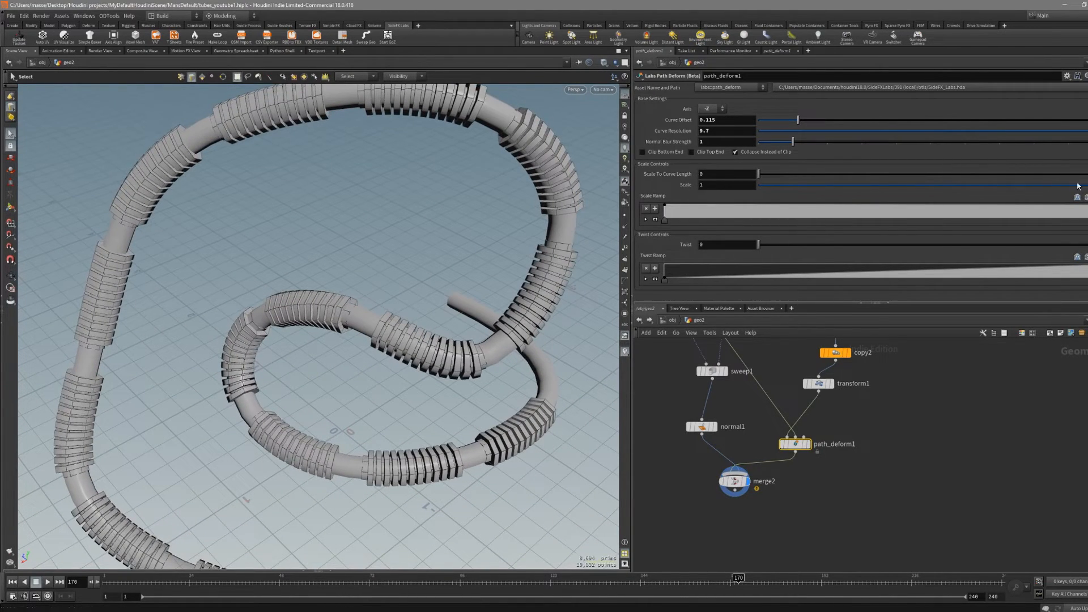
middle_drag(742, 184, 757, 183)
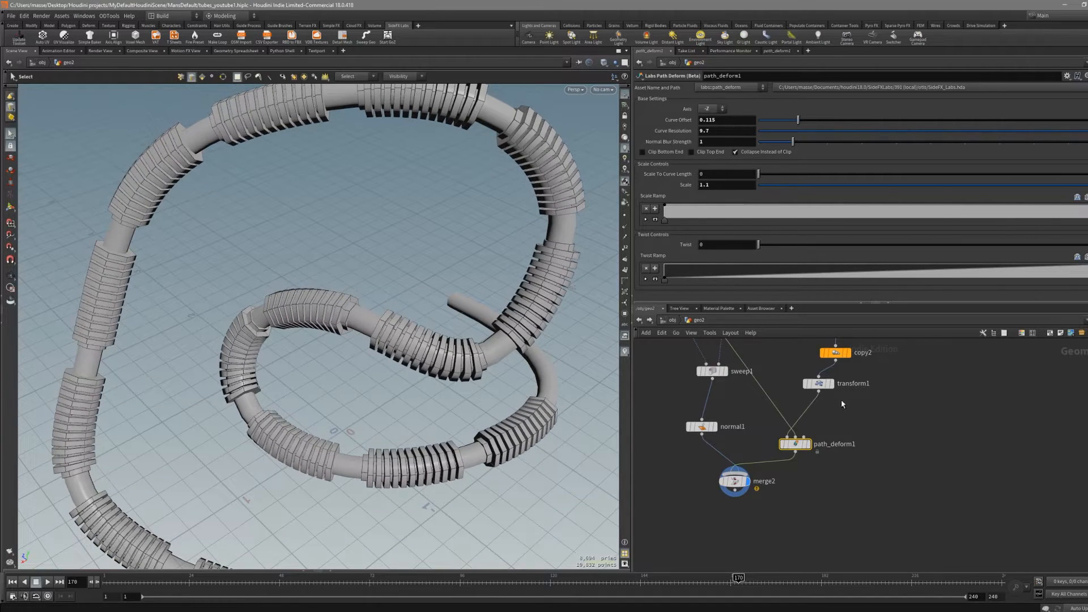
Step: Delete the transform1 node between copy2 and path_deform1 and display merge2
click(818, 385)
key(Delete)
click(794, 444)
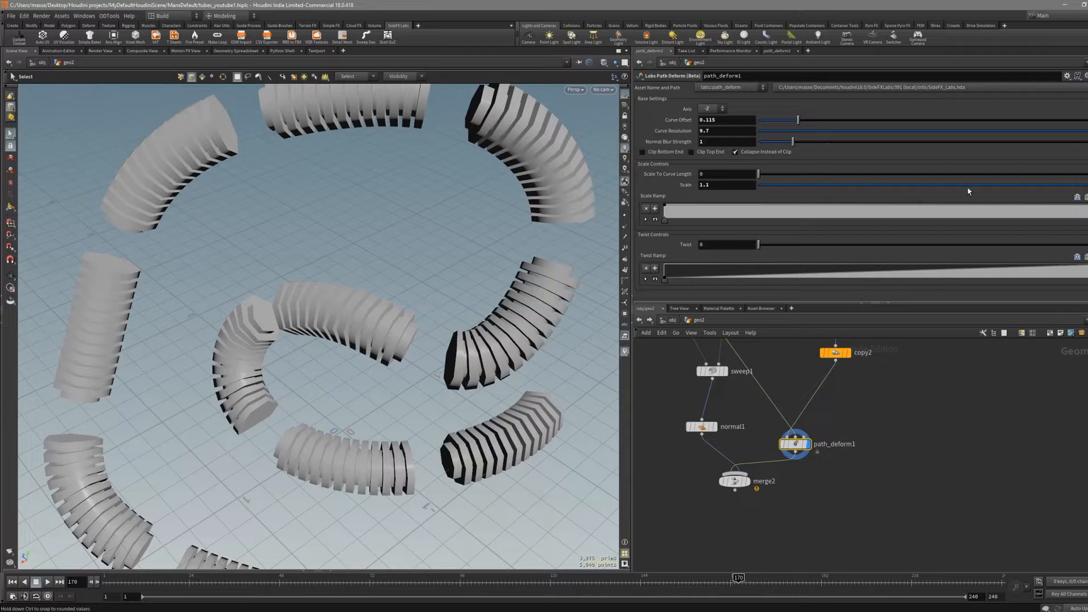
click(718, 482)
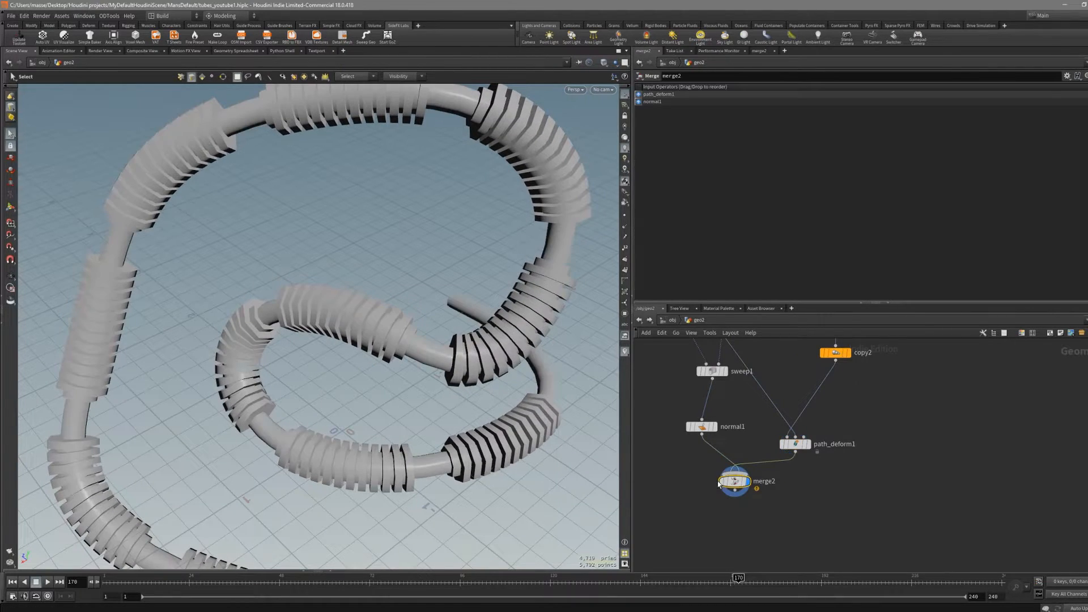
Step: Set path_deform1's Scale to 0.616 so the rings sit closer around the tube
click(796, 445)
drag(1057, 188, 971, 202)
alt+drag(467, 340, 432, 358)
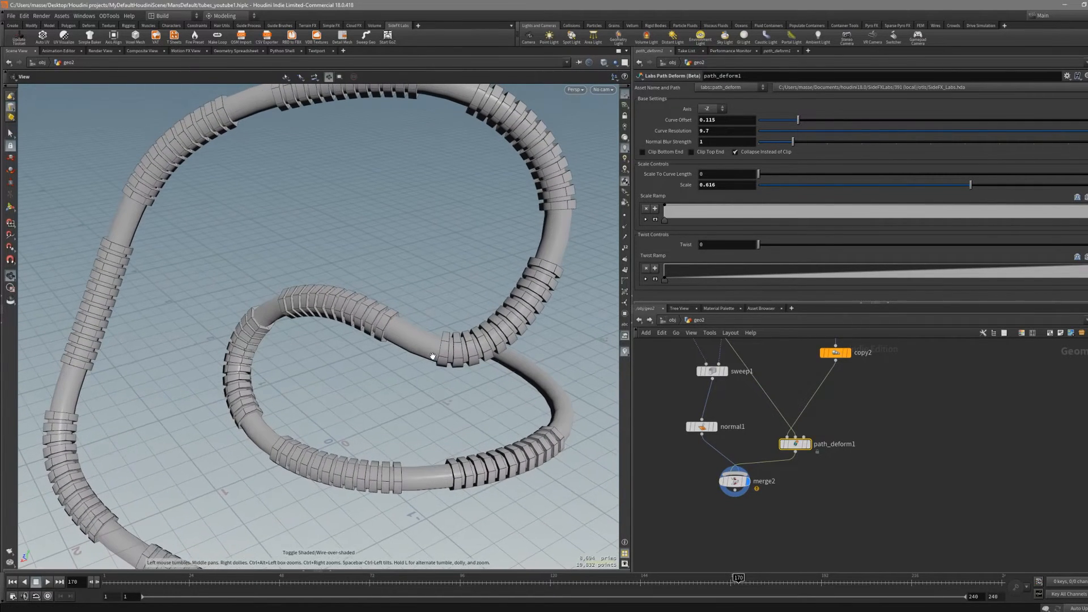
Step: Try path_deform1's Scale To Curve Length at 0.063, 1 and -0.7, and set it to 0.927
drag(762, 175, 705, 209)
alt+right_drag(513, 249, 454, 306)
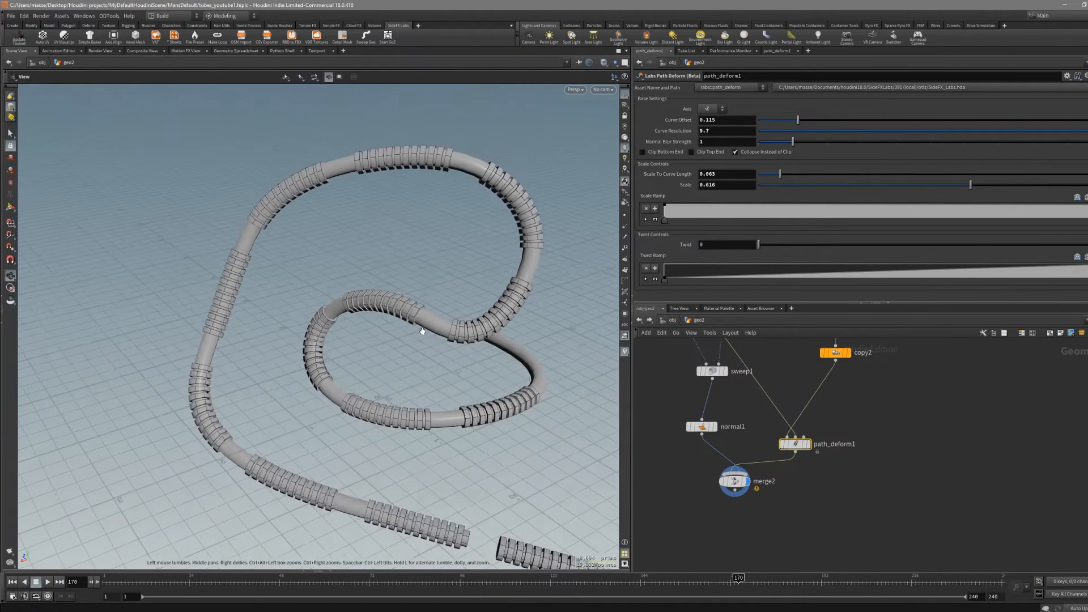
alt+drag(453, 306, 459, 284)
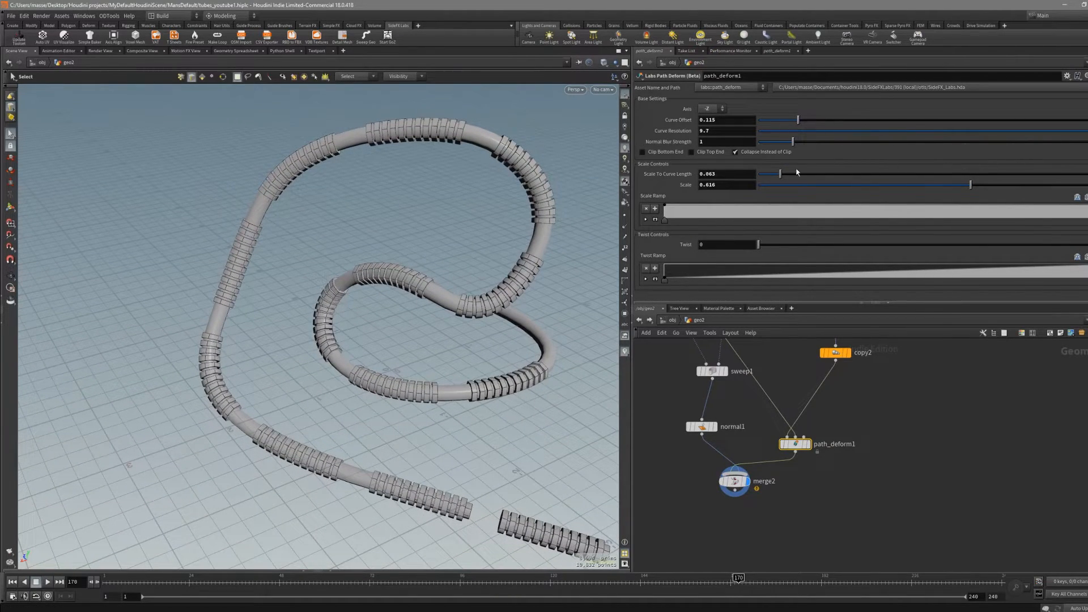
drag(797, 172, 1085, 173)
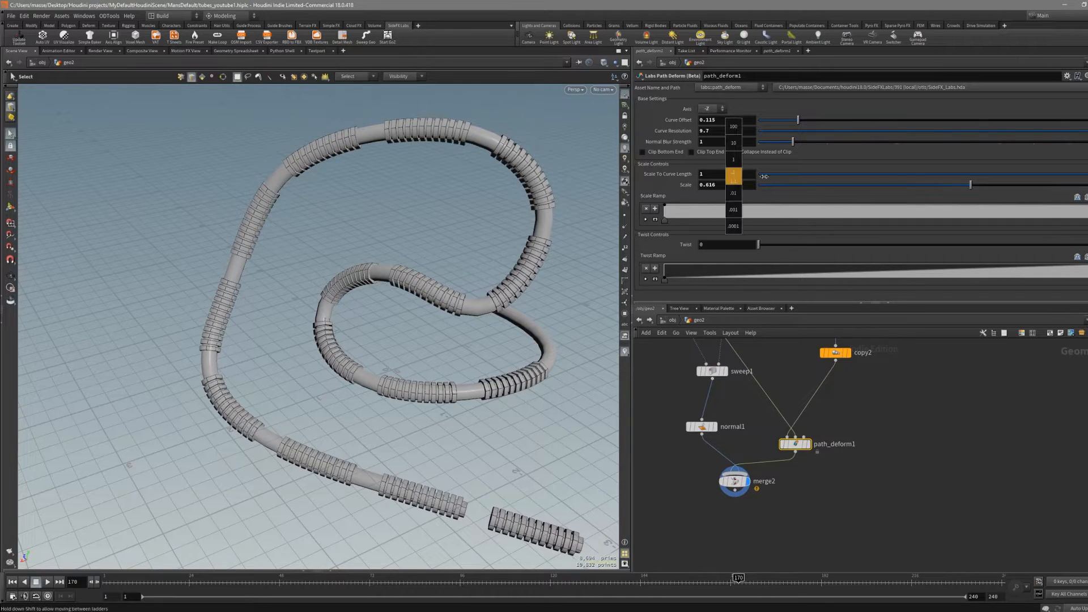
middle_drag(801, 176, 659, 175)
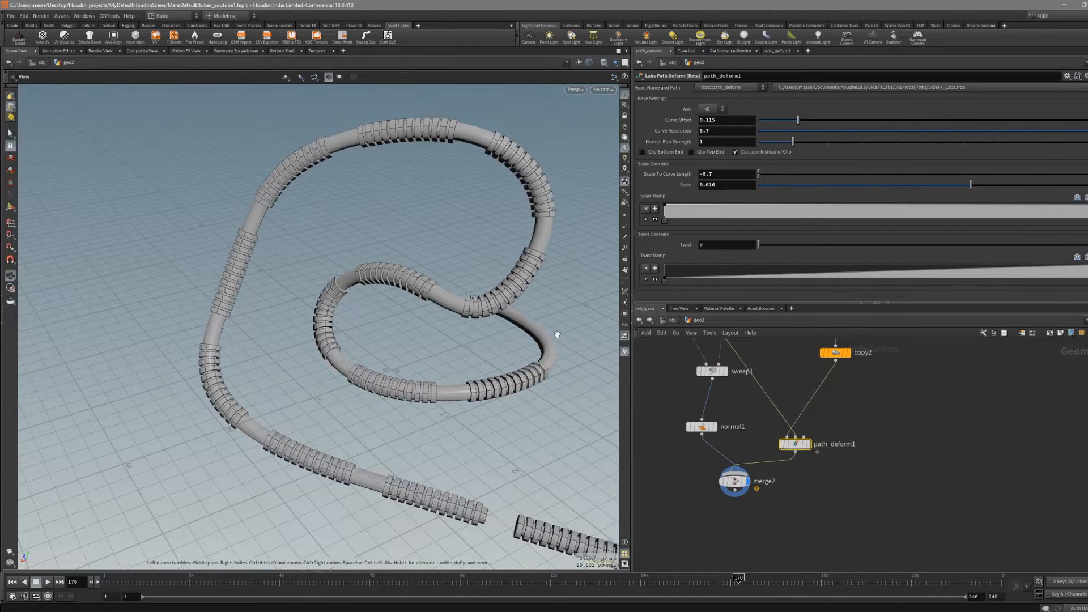
alt+right_drag(556, 335, 537, 281)
drag(766, 176, 1075, 178)
Step: Lower copy2's Total Number of copies and set path_deform1's Scale To Curve Length to 0.768
middle_drag(902, 381, 868, 429)
click(803, 399)
drag(1019, 118, 871, 128)
click(761, 491)
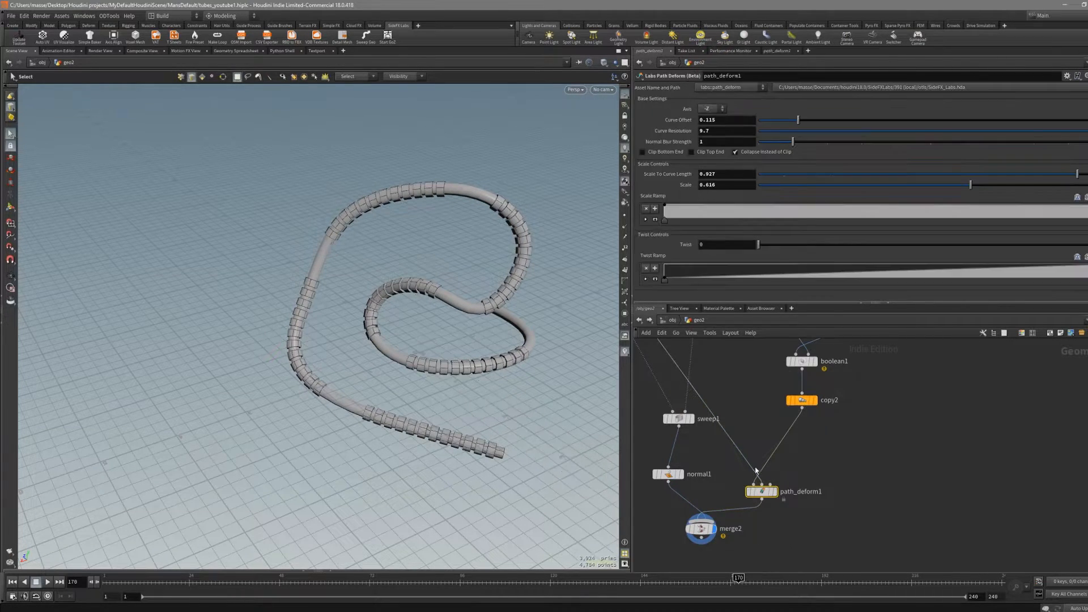
mouse_move(1026, 175)
mouse_down()
mouse_move(983, 179)
mouse_move(1007, 197)
mouse_move(937, 196)
mouse_move(1039, 194)
mouse_move(1023, 195)
mouse_up()
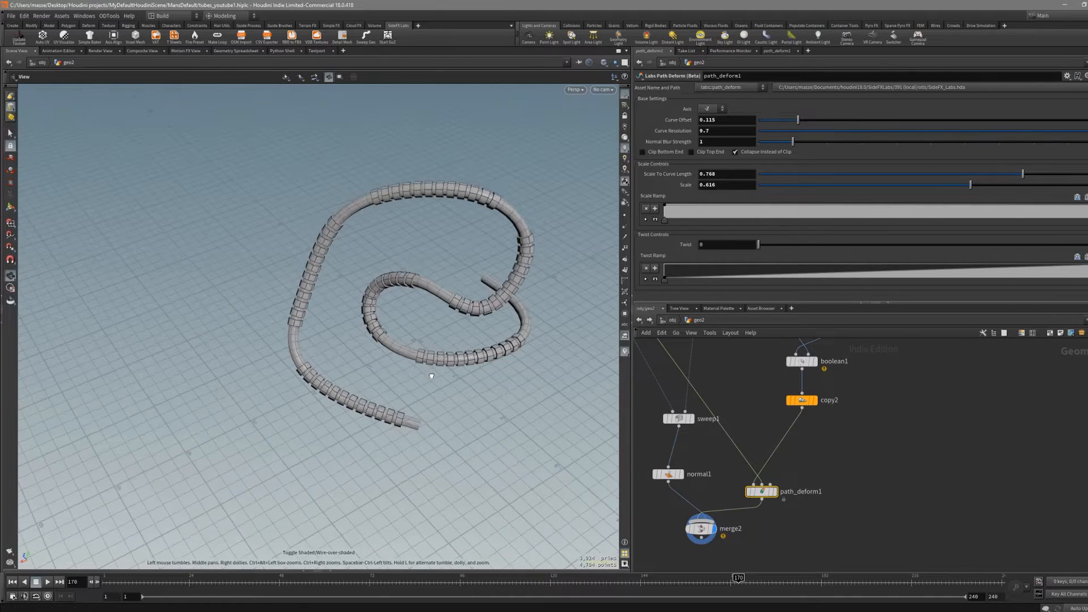
Step: Select the curve1 node and activate editing of its points in the viewport
scroll(774, 426, down, 3)
middle_drag(759, 407, 773, 474)
scroll(773, 474, down, 2)
scroll(730, 398, up, 4)
middle_drag(732, 399, 746, 422)
click(706, 379)
key(Return)
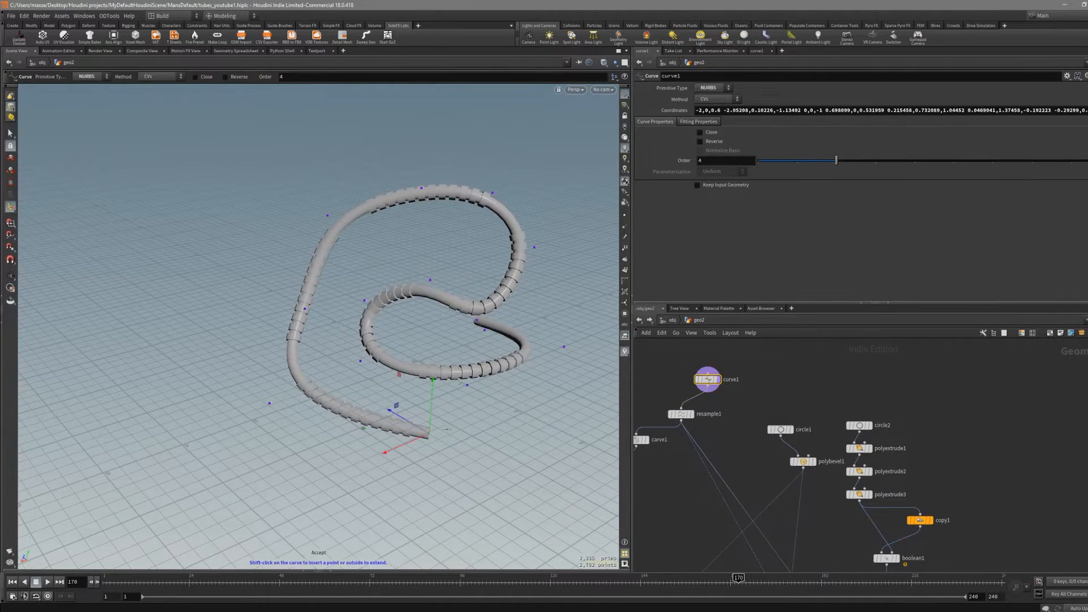
Step: Extend curve1 from its open end with seven new points in a wide looping bend
alt+middle_drag(464, 441, 466, 432)
drag(465, 431, 425, 410)
scroll(425, 411, down, 3)
key(Return)
click(227, 341)
click(206, 274)
click(136, 390)
click(200, 477)
click(413, 462)
click(506, 476)
click(563, 403)
key(Return)
Step: Move the control point above the new sharp bend of curve1 and check the reshaped tube
drag(498, 447, 339, 359)
key(Return)
alt+drag(442, 363, 417, 340)
drag(203, 281, 199, 298)
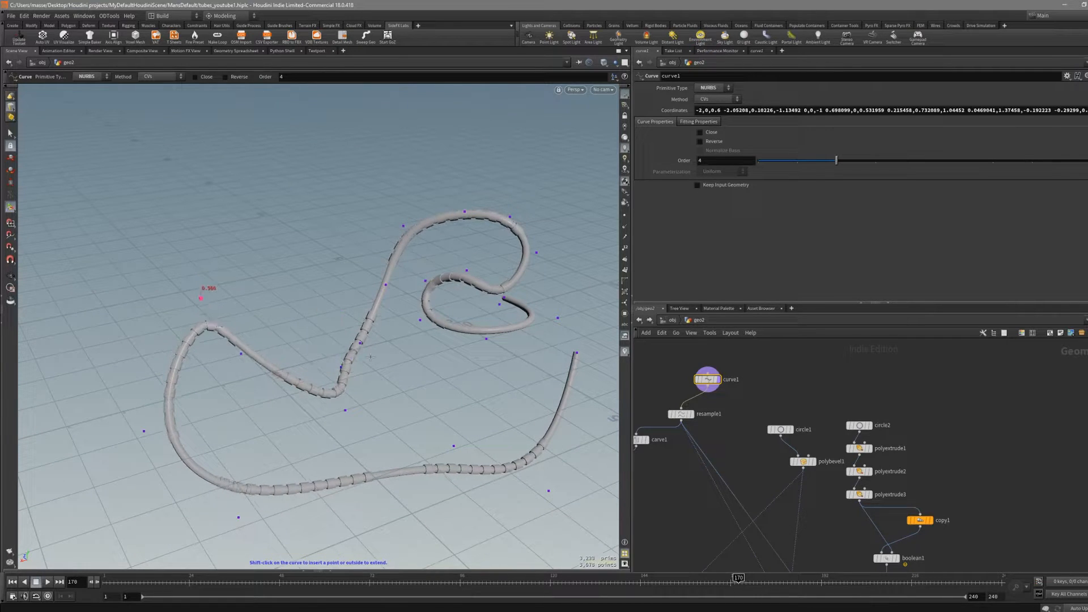
alt+drag(515, 443, 476, 433)
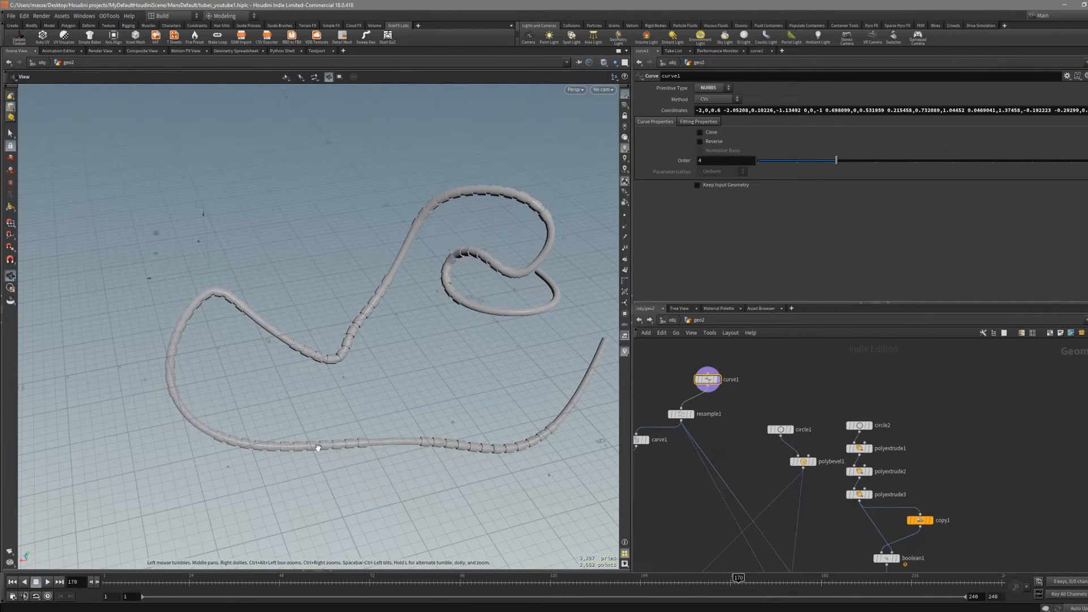
Step: Raise the Total Number of copies on the copy2 node to 12
alt+drag(320, 446, 376, 411)
scroll(816, 499, down, 1)
scroll(915, 515, up, 2)
middle_drag(915, 516, 911, 487)
scroll(910, 487, down, 1)
scroll(882, 481, up, 2)
click(841, 488)
drag(874, 115, 1087, 114)
middle_drag(727, 112, 781, 114)
alt+drag(402, 318, 373, 322)
drag(498, 340, 521, 367)
key(Return)
drag(1080, 111, 1018, 120)
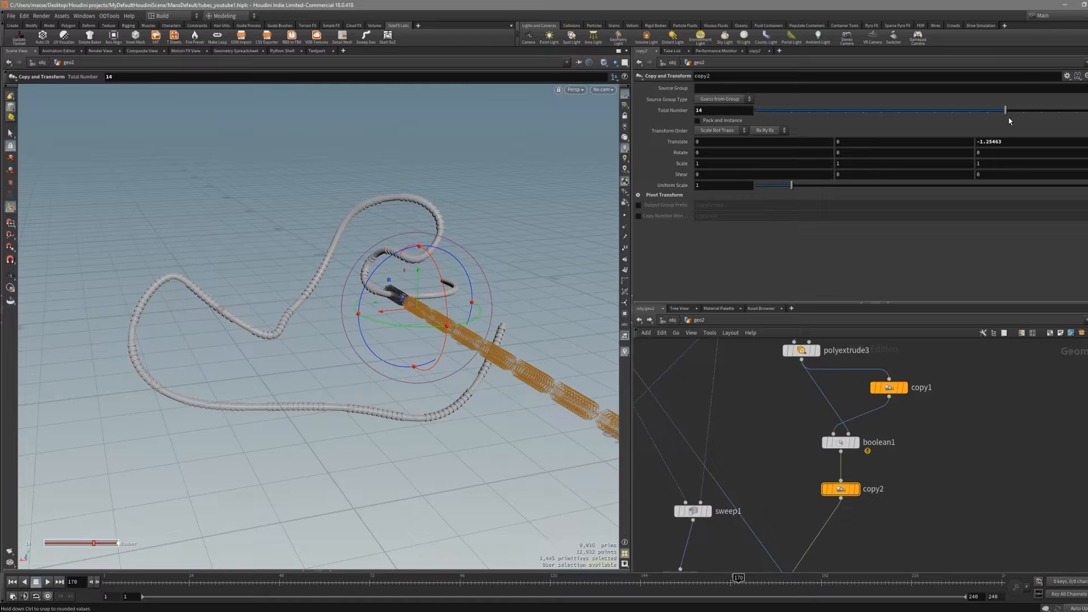
Step: Examine how the ringed segments follow the merged tube around its bends and check the merge1 and normal1 nodes
alt+drag(499, 340, 281, 391)
alt+right_drag(282, 391, 488, 347)
alt+drag(294, 362, 395, 381)
scroll(787, 491, down, 3)
middle_drag(822, 564, 814, 474)
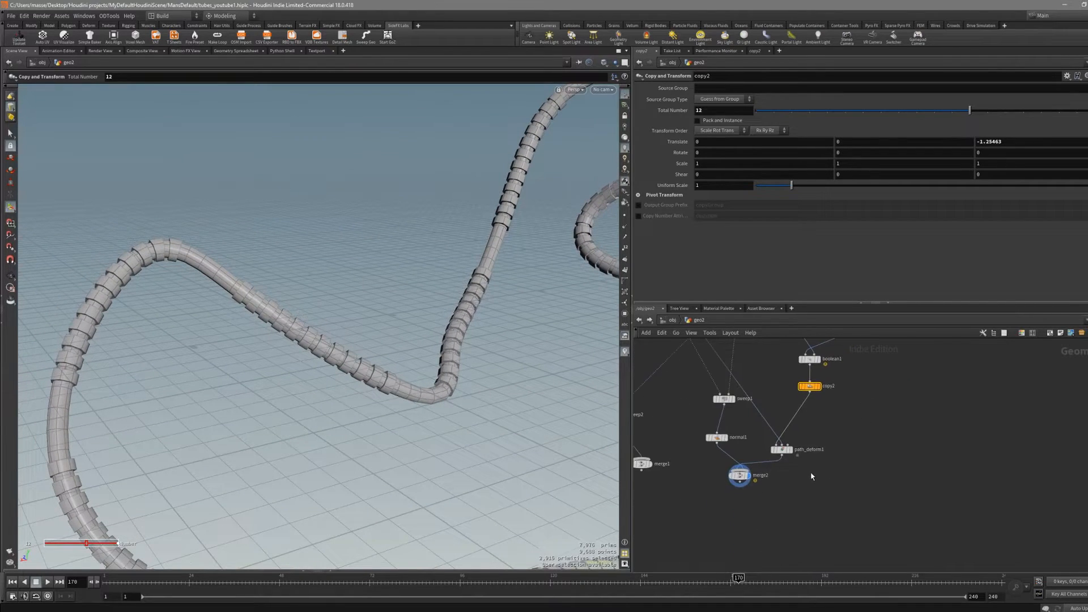
click(737, 476)
click(726, 437)
click(748, 476)
alt+right_drag(437, 396, 311, 415)
alt+drag(442, 372, 464, 364)
alt+middle_drag(548, 497, 454, 374)
right_drag(454, 374, 425, 328)
Step: Examine the open ends of the sweep1 tube up close from several angles
drag(425, 328, 468, 357)
middle_drag(527, 400, 505, 398)
right_drag(505, 399, 779, 414)
drag(476, 434, 512, 429)
key(Escape)
mouse_move(602, 338)
mouse_down()
mouse_move(531, 375)
mouse_move(541, 361)
mouse_move(538, 374)
mouse_up()
key(shift+w)
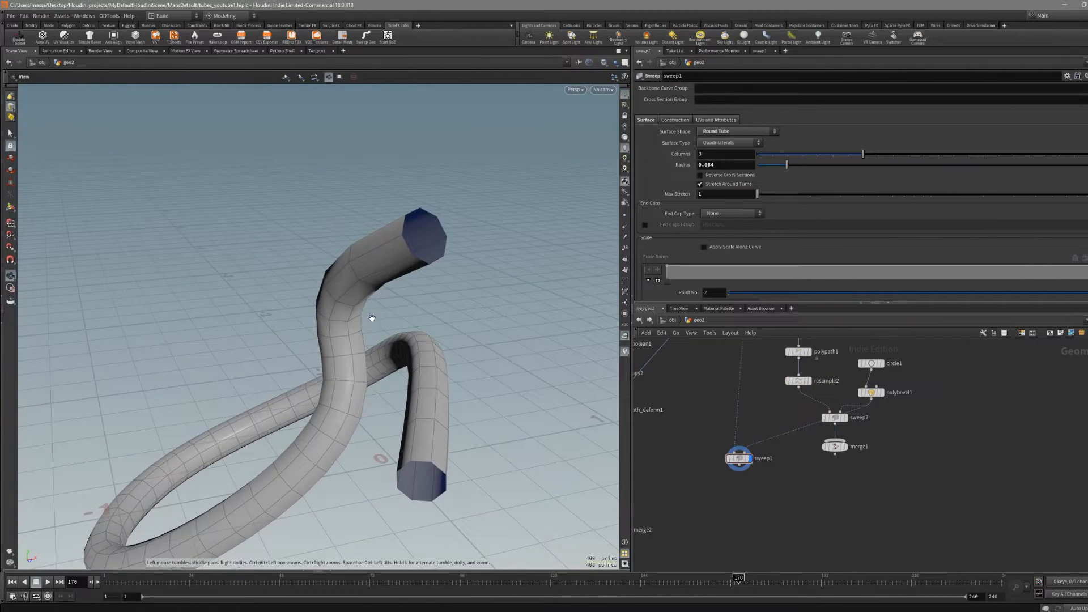
drag(372, 318, 453, 304)
key(shift+w)
key(s)
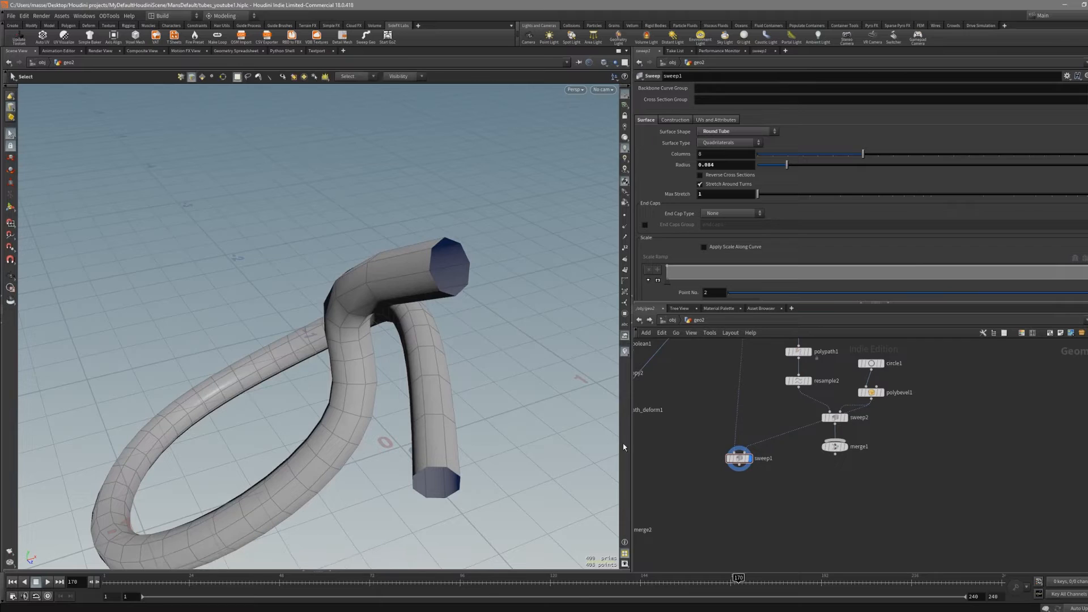
Step: Set sweep1's End Cap Type to Single Polygon and enable its End Caps Group named endcaps
scroll(760, 490, up, 3)
drag(730, 438, 748, 443)
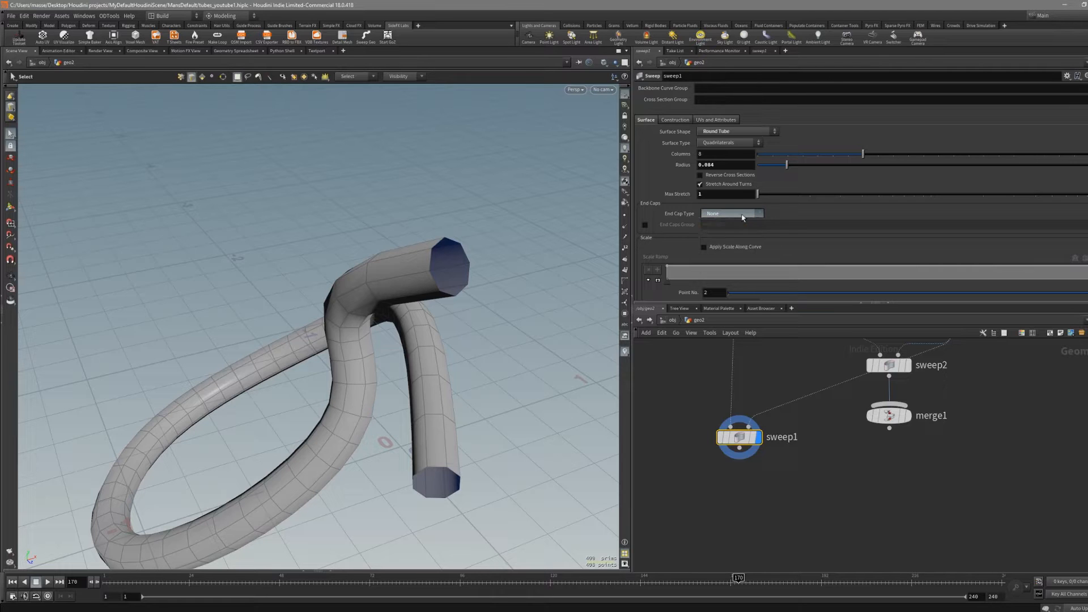
click(721, 231)
key(Escape)
drag(397, 362, 435, 323)
key(s)
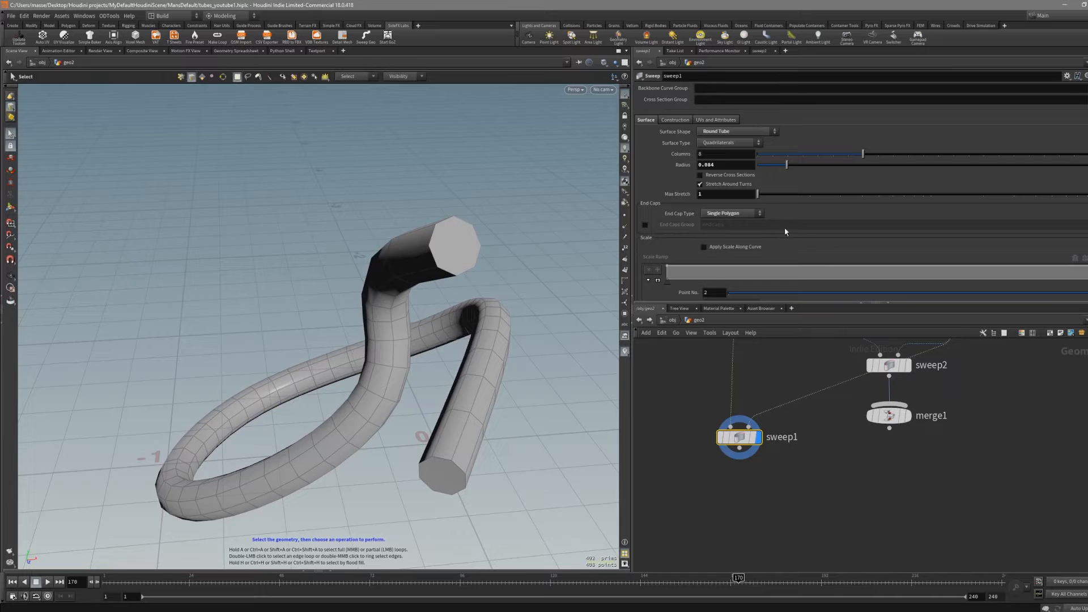
click(645, 225)
key(Escape)
drag(527, 252, 439, 279)
key(s)
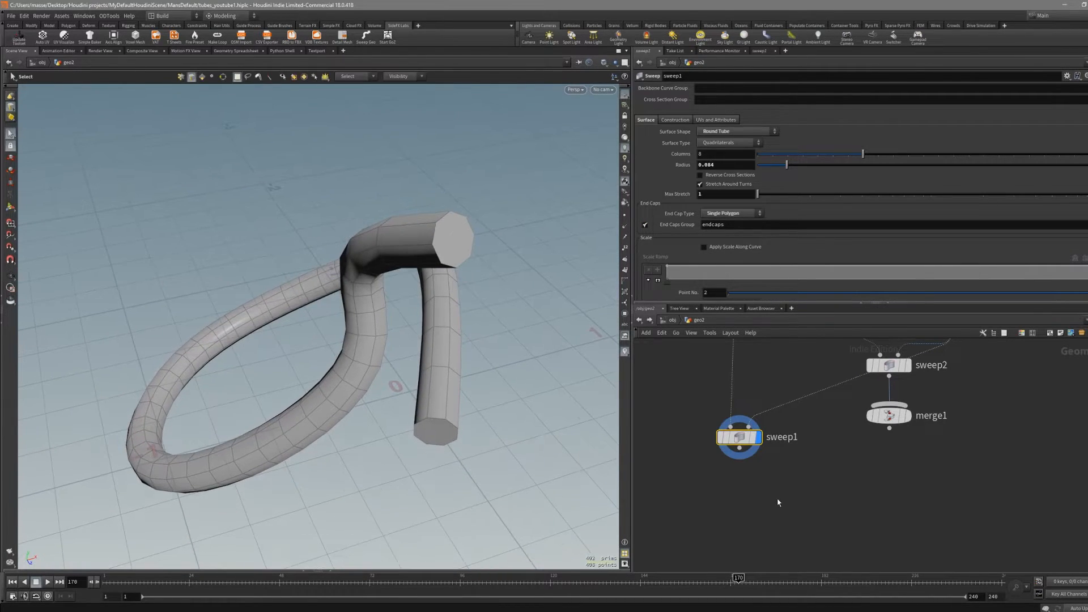
Step: Append a PolyExtrude node to sweep1, display it and limit it to the endcaps group
key(Tab)
mouse_move(741, 489)
text(extru)
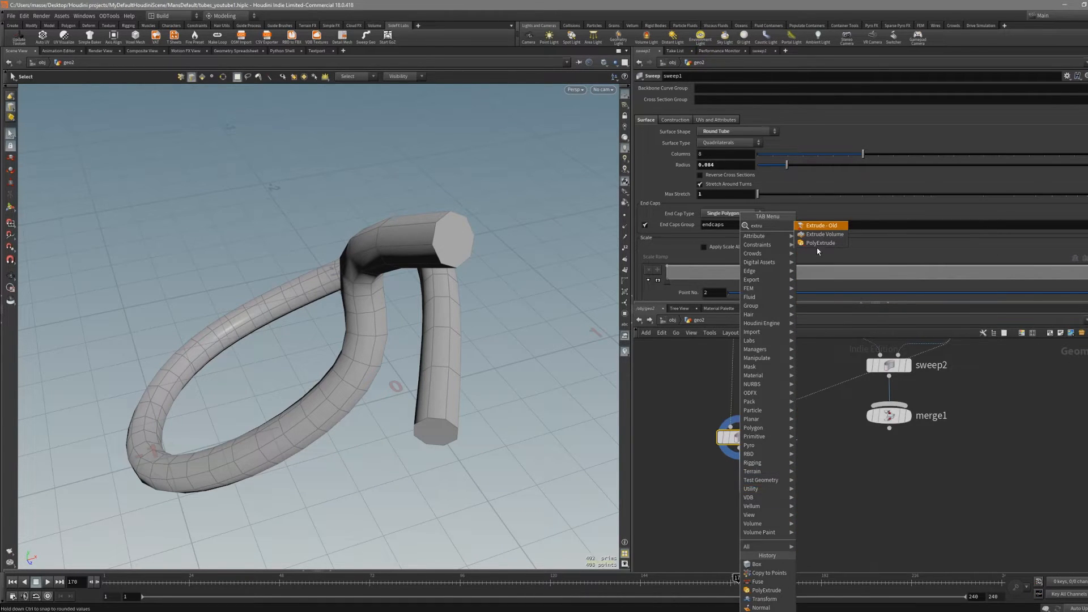
click(820, 243)
click(738, 491)
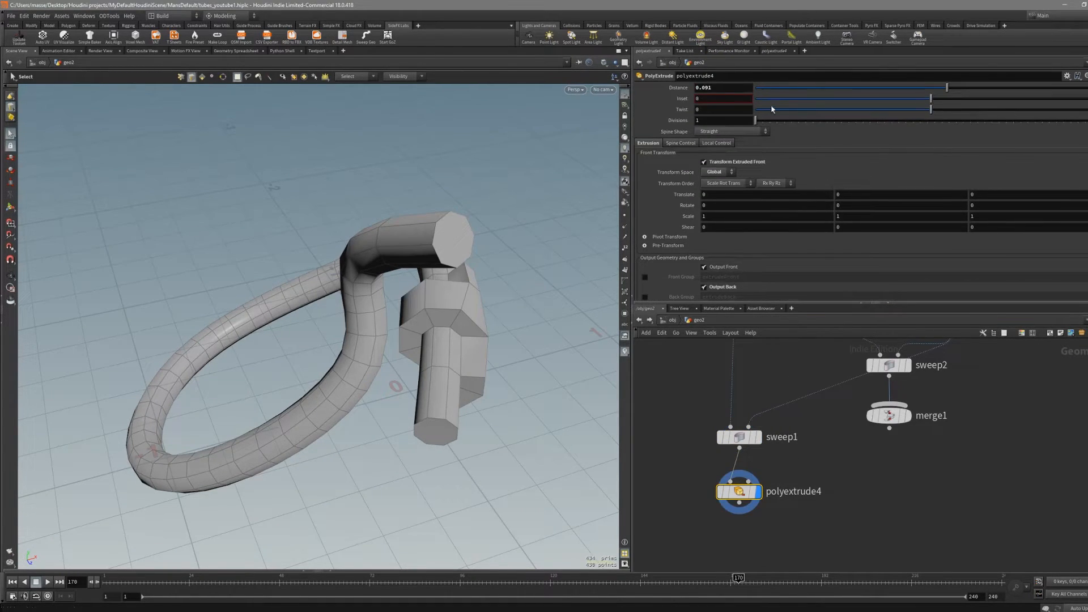
scroll(769, 106, up, 2)
key(Return)
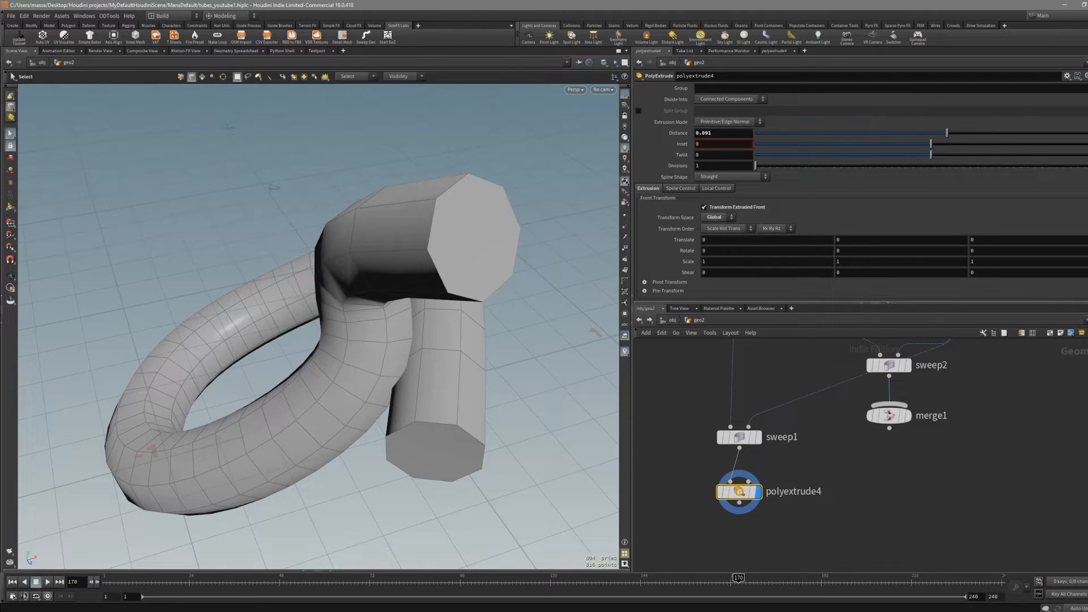
click(1080, 97)
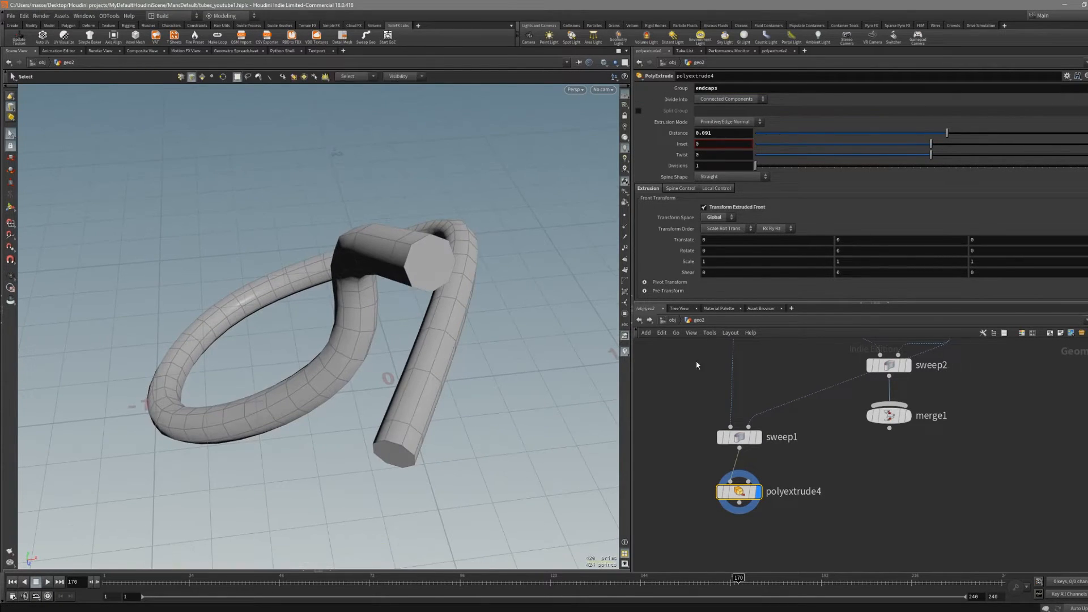
Step: Reset polyextrude4's Distance to 0 and set its Inset to 0.186 to collapse each end cap to its centre
ctrl+middle_click(741, 137)
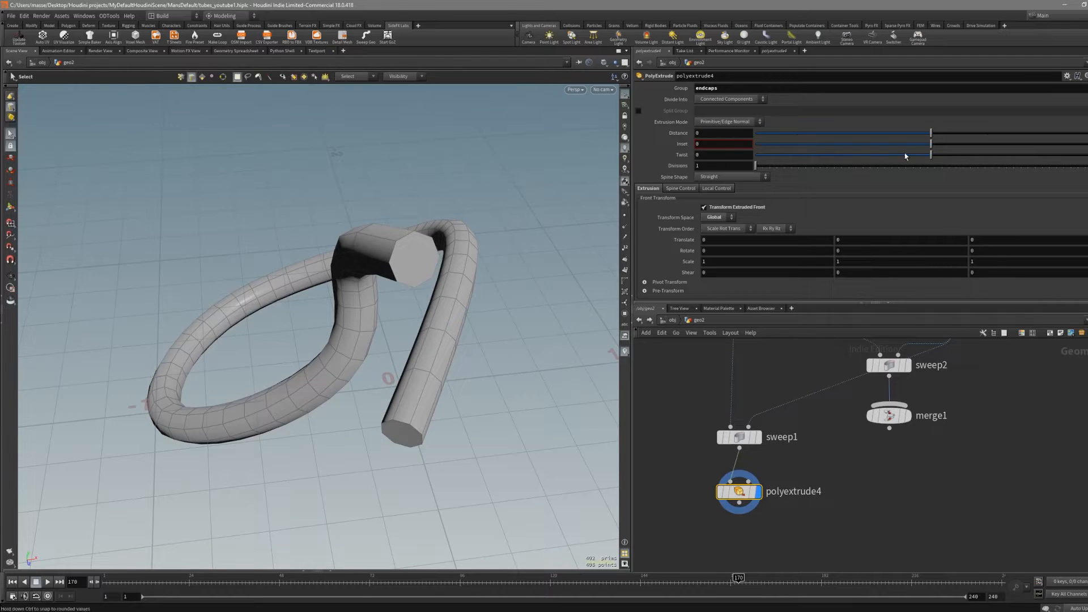
drag(932, 148, 965, 148)
scroll(875, 215, down, 2)
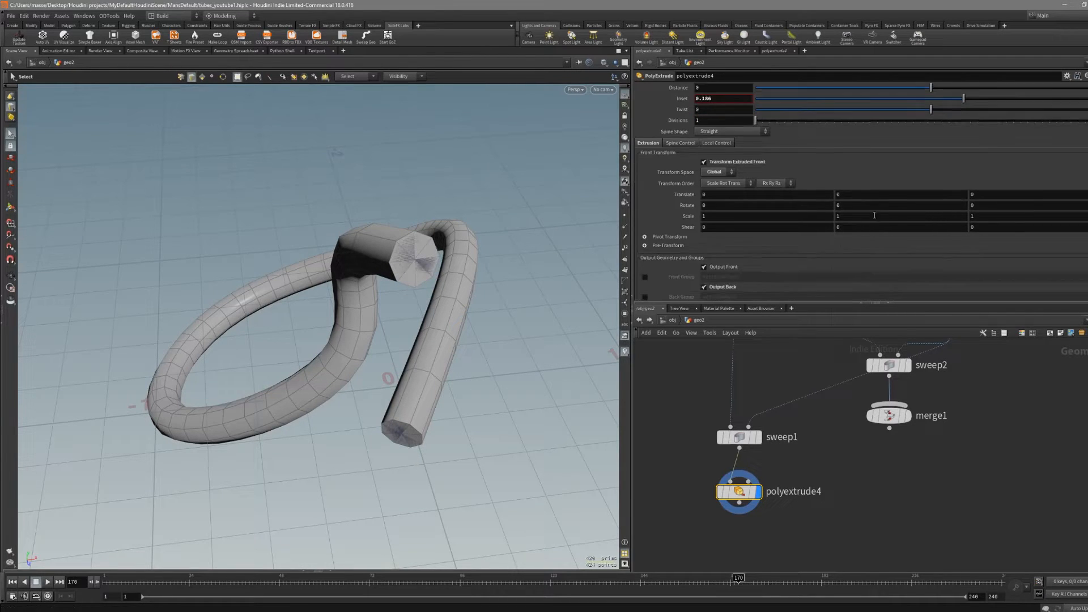
click(727, 287)
alt+drag(481, 267, 444, 244)
alt+right_drag(444, 245, 484, 223)
alt+drag(483, 223, 391, 235)
alt+right_drag(391, 235, 397, 243)
mouse_move(397, 243)
mouse_down()
mouse_move(412, 239)
mouse_move(389, 262)
mouse_move(414, 266)
mouse_move(396, 250)
mouse_move(408, 236)
mouse_move(425, 311)
mouse_move(456, 332)
mouse_move(431, 314)
mouse_up()
key(s)
key(space)
Step: Append a Fuse node to polyextrude4 and display it to weld the collapsed centre points
key(Tab)
text(fus)
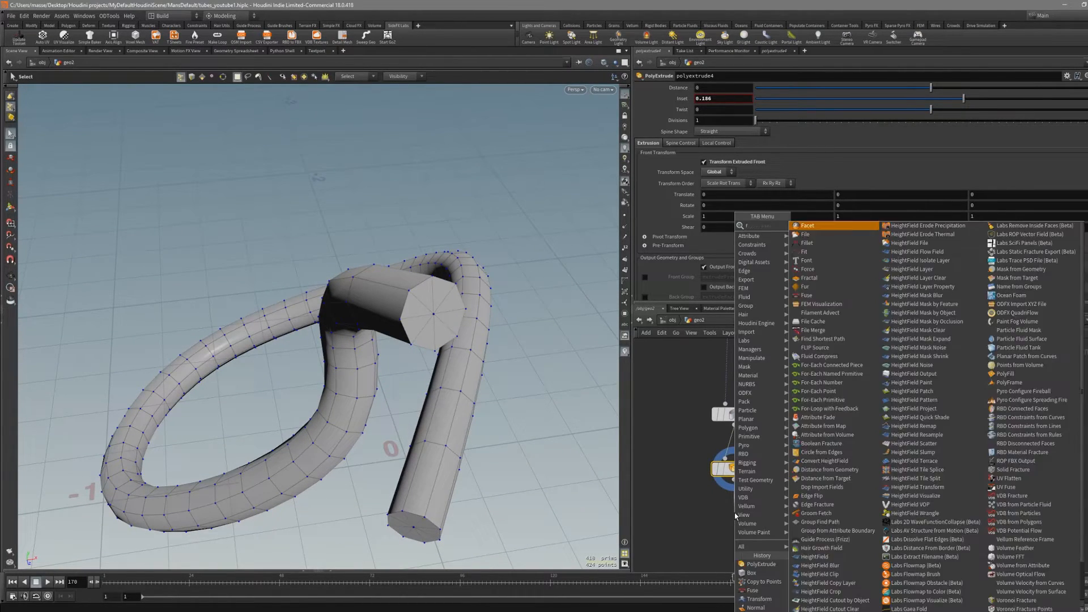
key(Return)
click(735, 513)
click(752, 513)
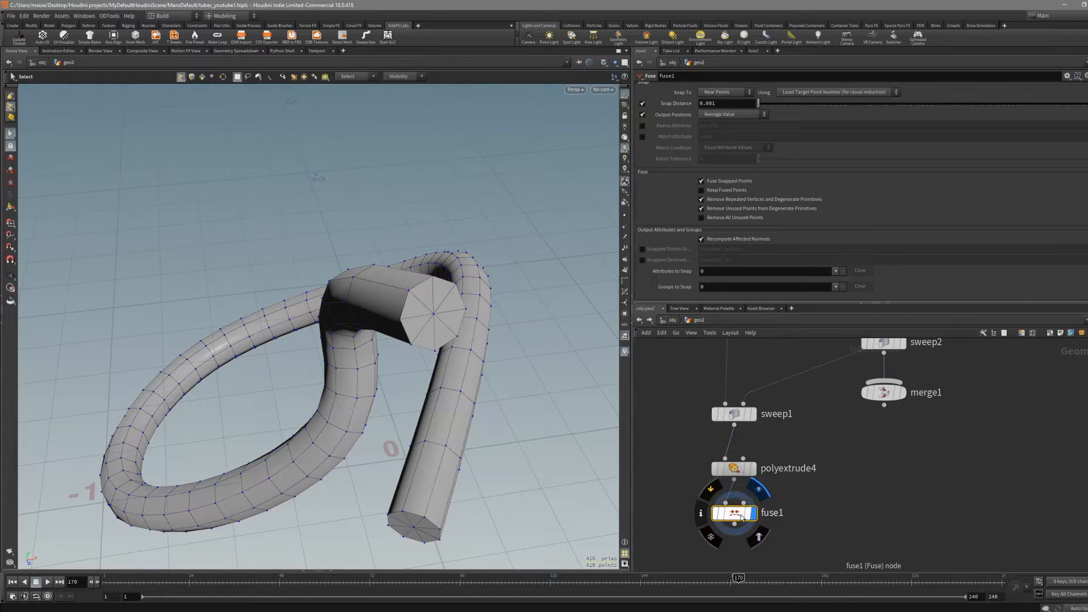
alt+drag(433, 320, 434, 289)
alt+right_drag(443, 326, 471, 425)
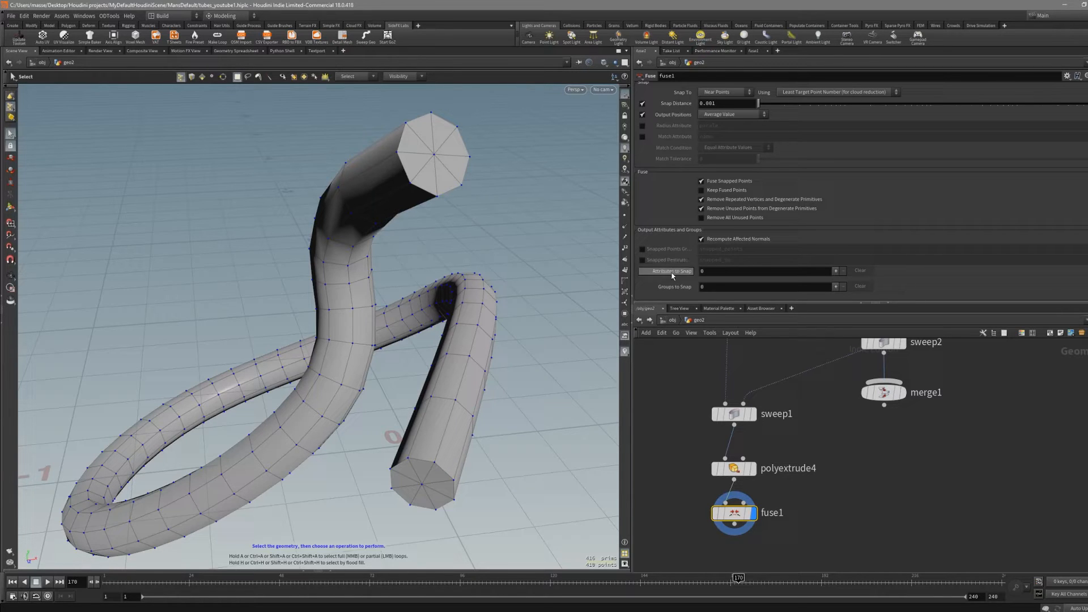
Step: Enable the Snapped Points Group named snapped_points on the fuse1 node
click(642, 249)
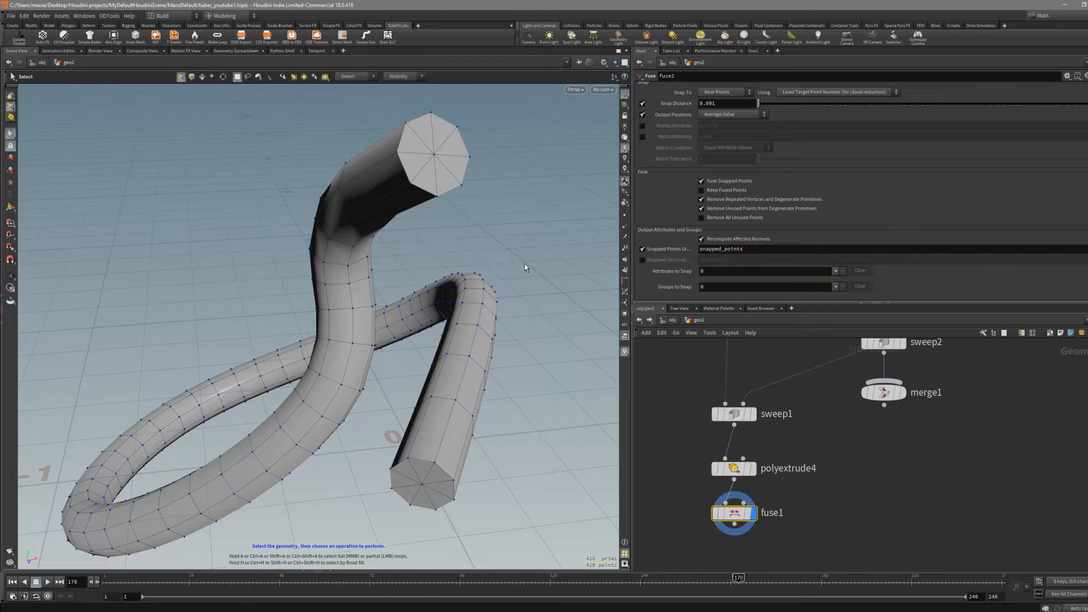
alt+drag(525, 264, 511, 258)
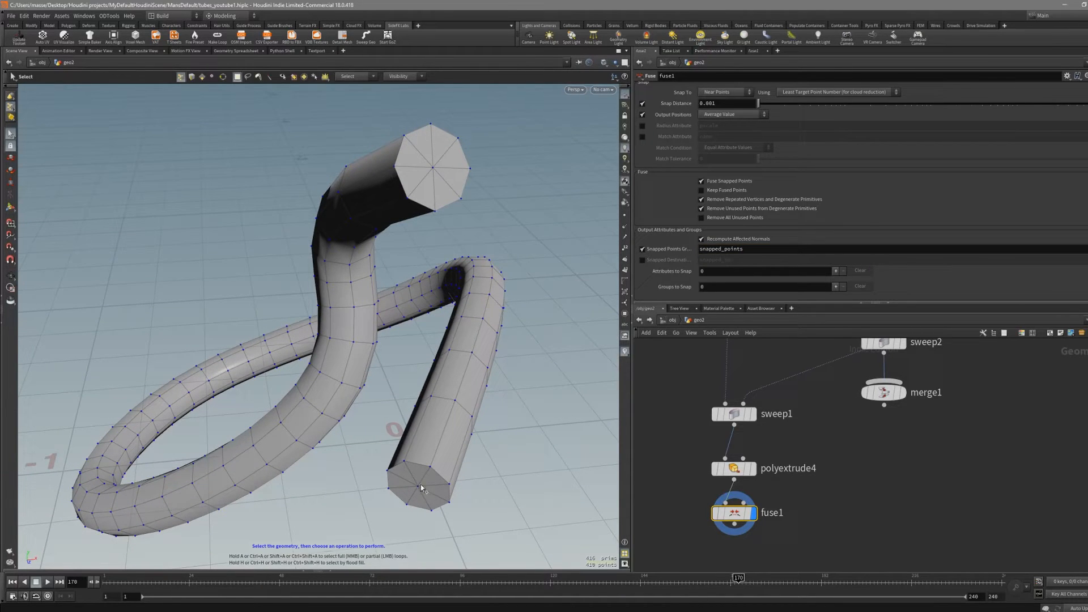
drag(509, 268, 494, 391)
scroll(830, 484, down, 2)
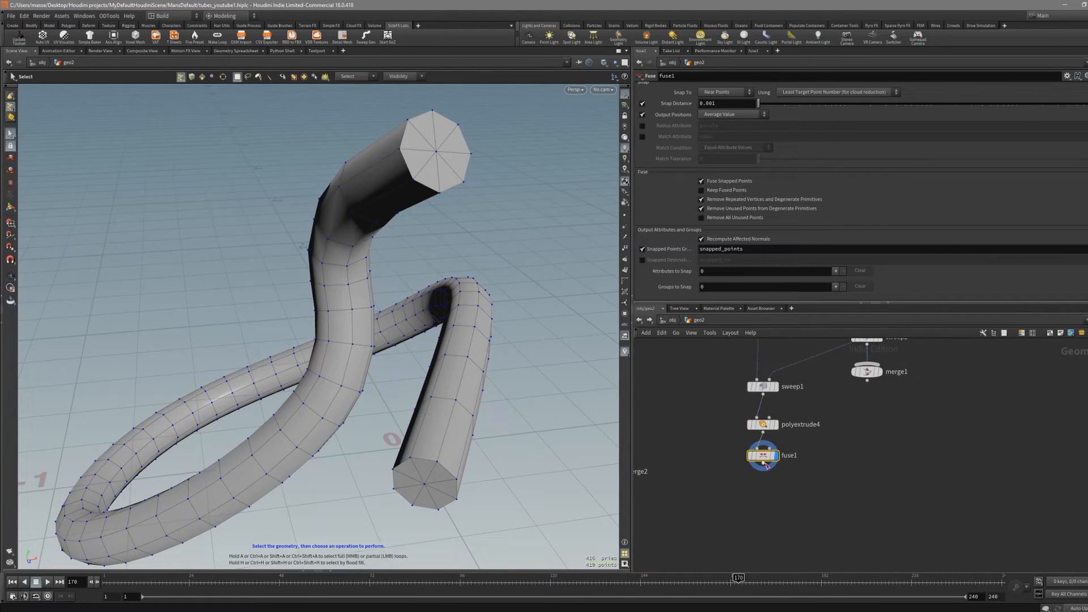
Step: Add a Copy to Points node below fuse1
key(Tab)
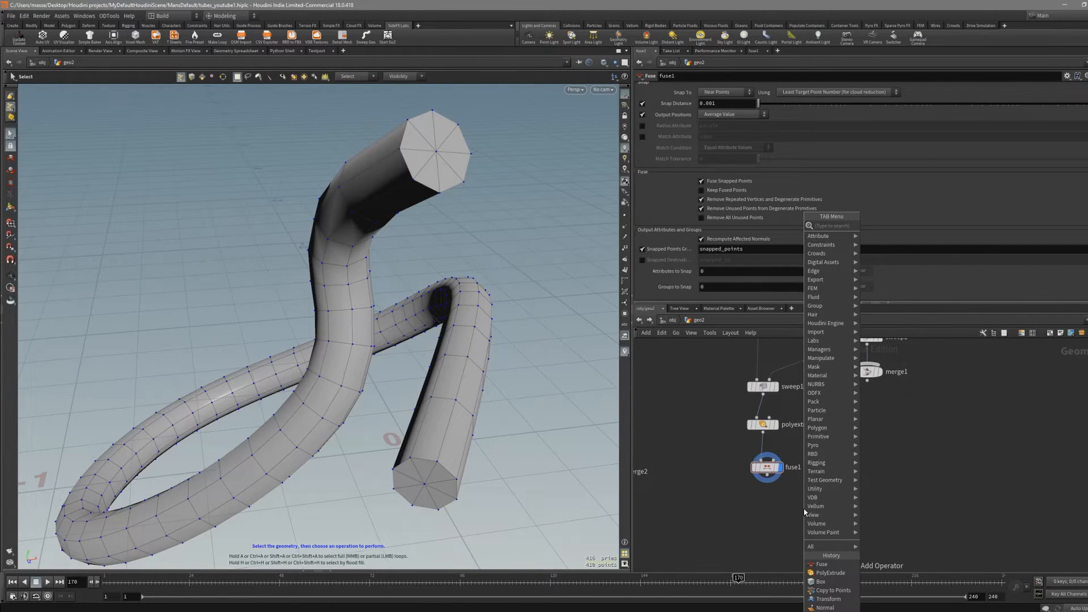
text(copy)
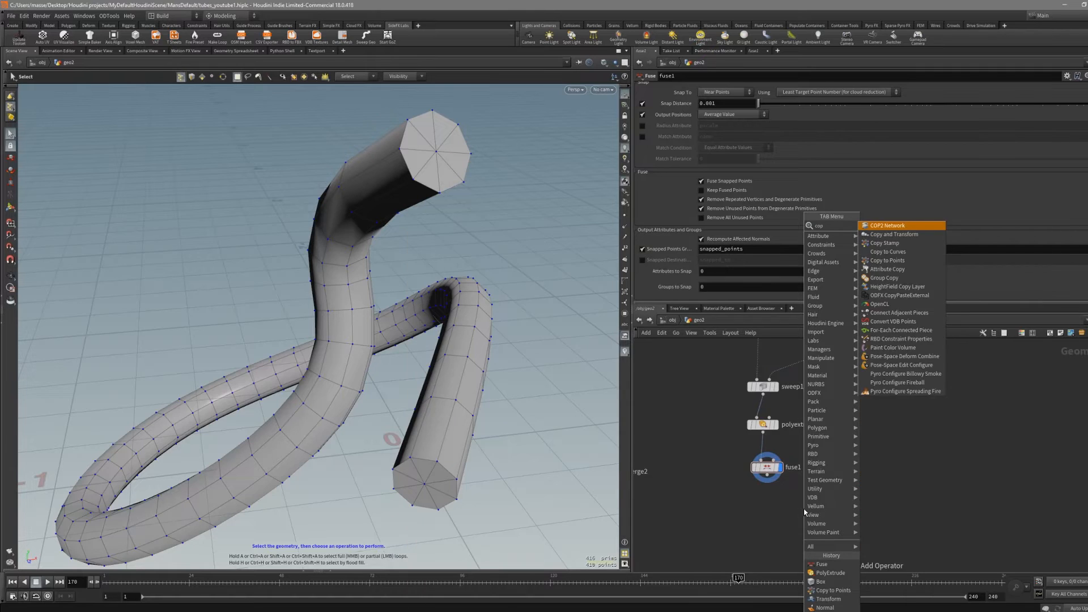
text(to p)
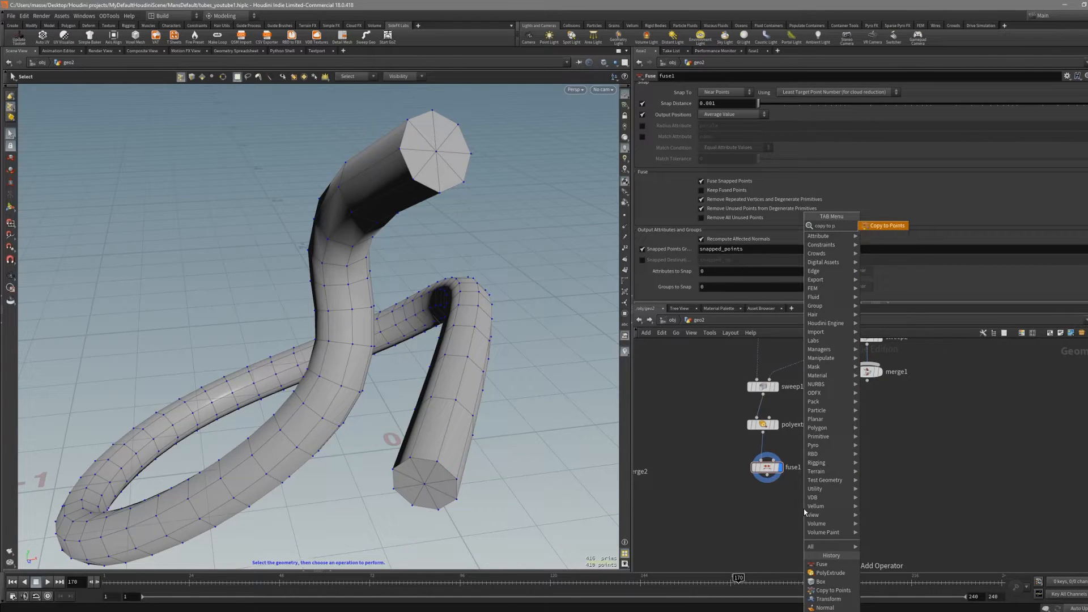
key(Return)
click(804, 510)
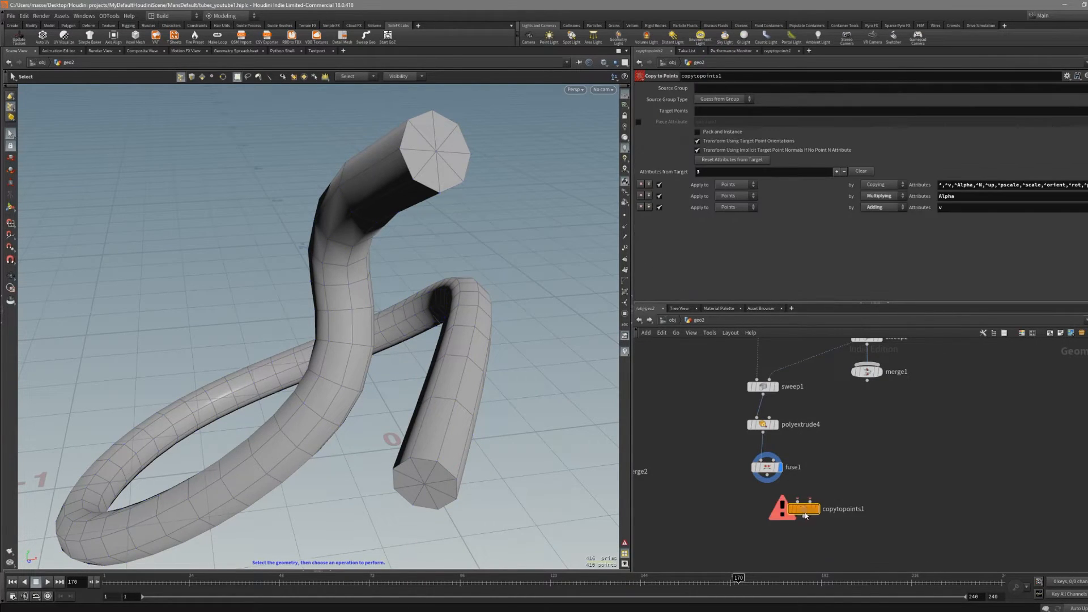
Step: Add a Box node beside the tube network, set its Uniform Scale to 0.1 and its size to 1.1942 × 1 × 0.462257
key(Tab)
text(box)
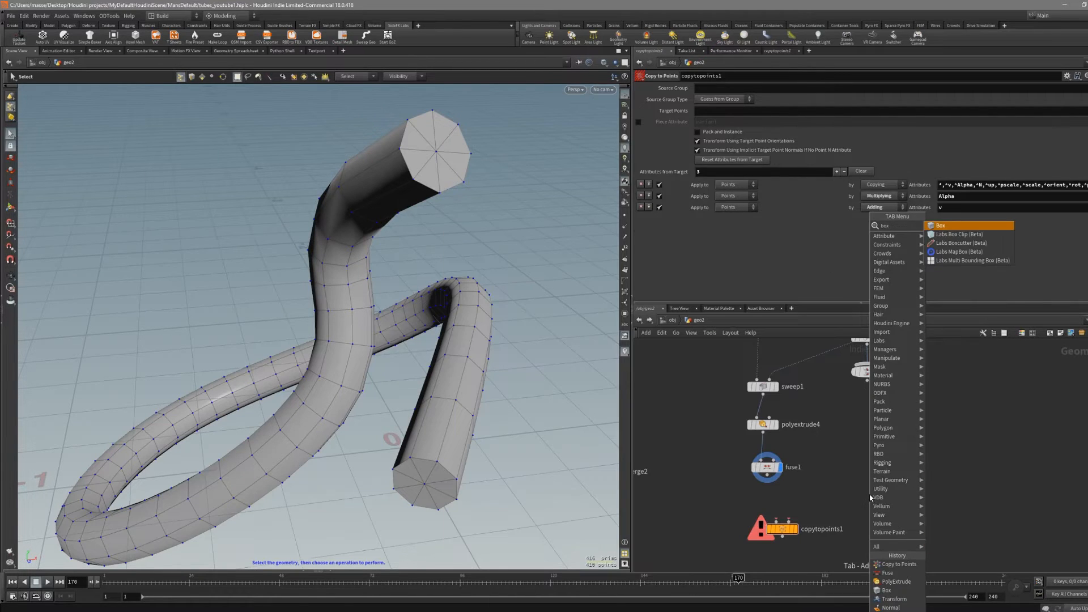
key(Return)
click(871, 498)
alt+drag(351, 369, 402, 400)
key(Return)
drag(792, 153, 759, 157)
alt+drag(412, 429, 391, 411)
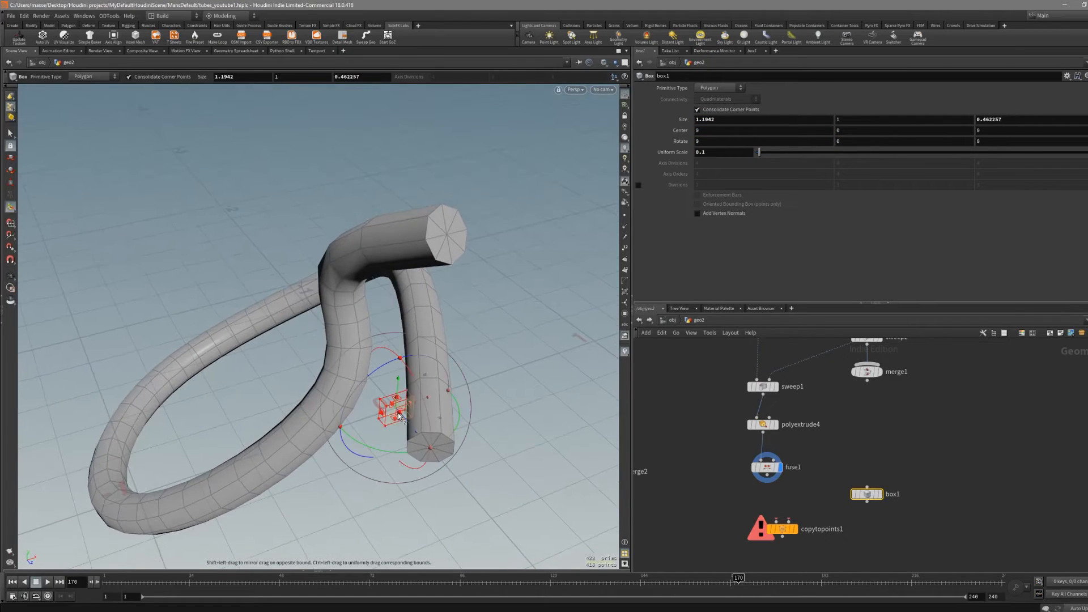
Step: Connect box1 as source and fuse1 as target of copytopoints1, display it, and restrict its Target Points to snapped_points
middle_drag(811, 543, 794, 518)
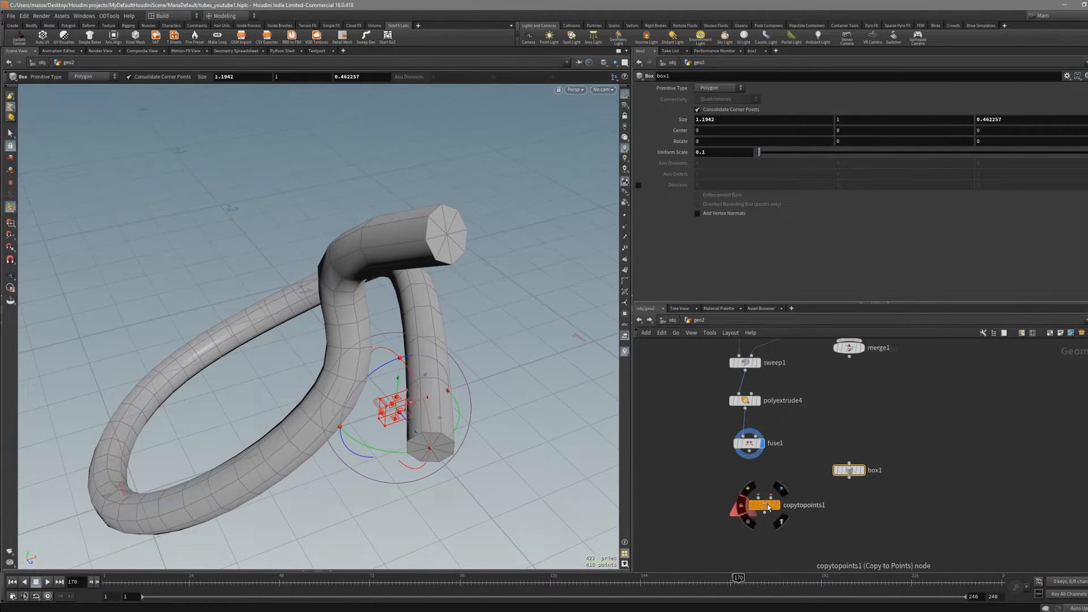
click(752, 448)
drag(750, 453, 762, 497)
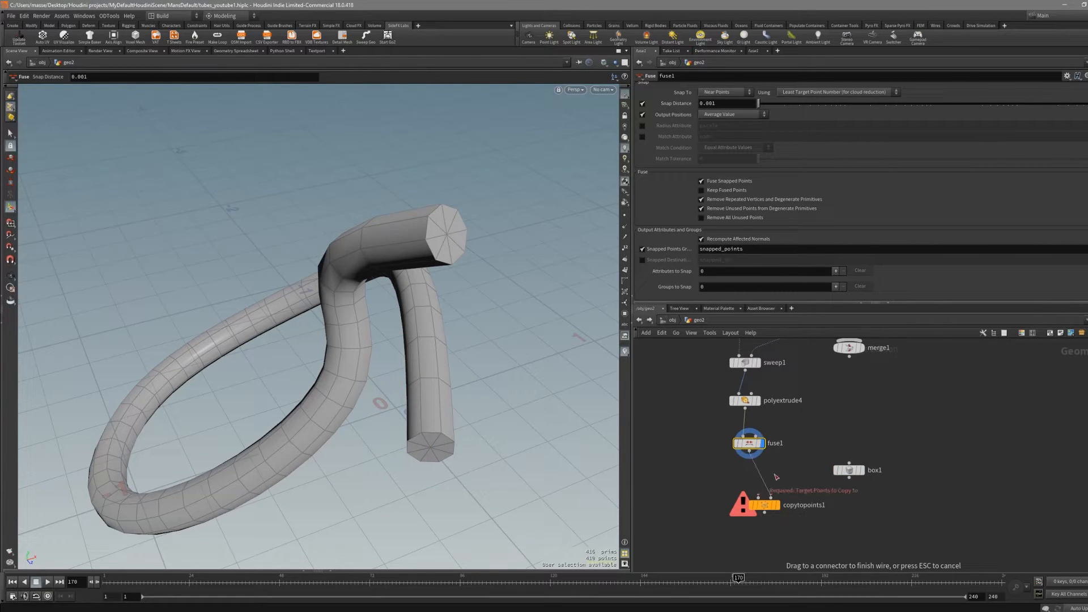
drag(758, 496, 758, 498)
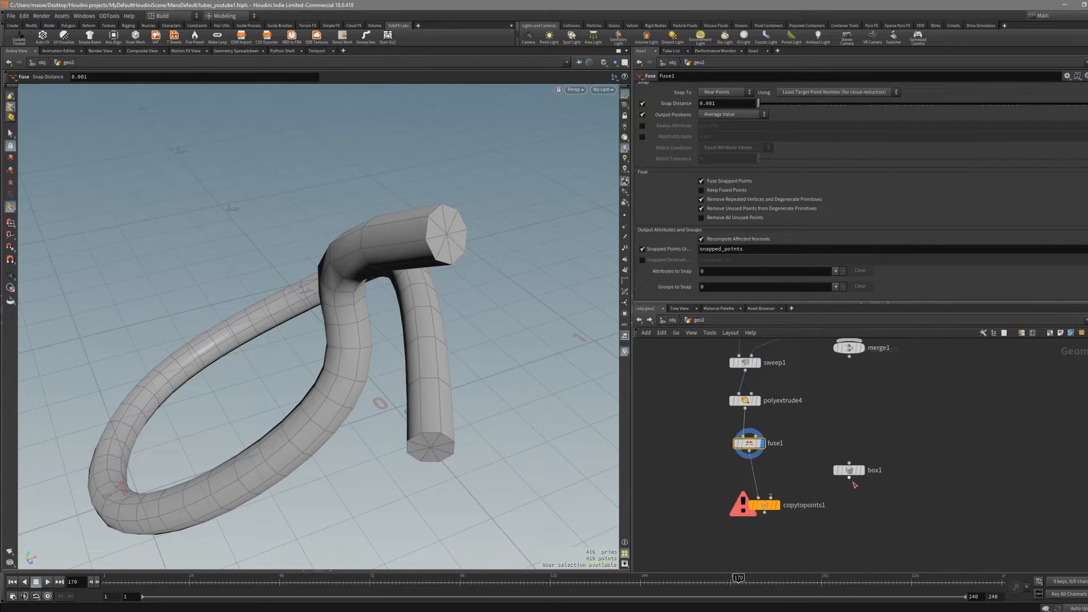
drag(848, 477, 758, 497)
click(776, 504)
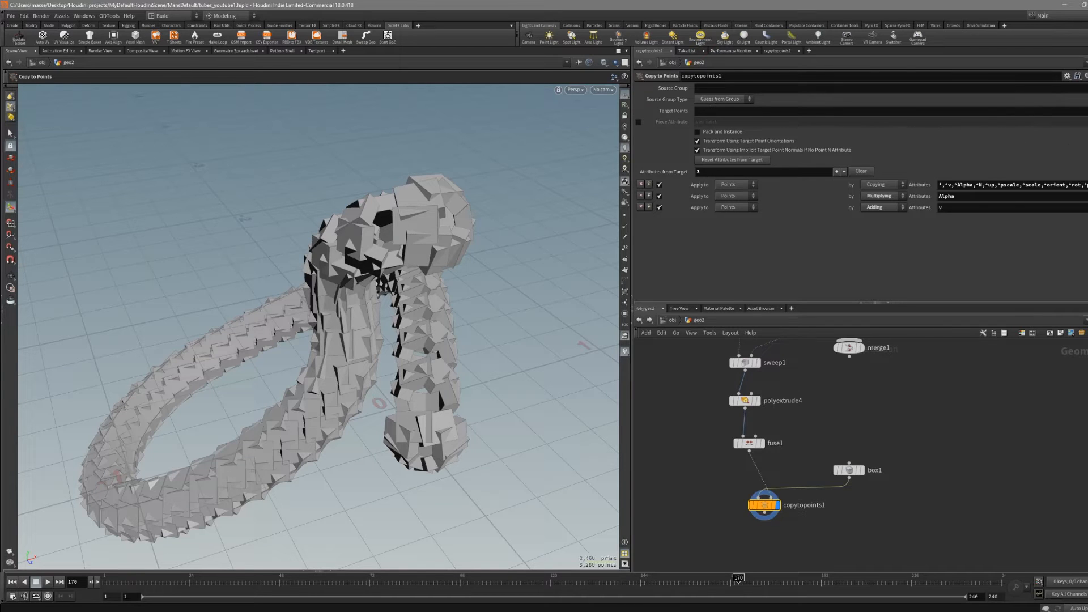
click(1071, 120)
alt+drag(445, 283, 480, 290)
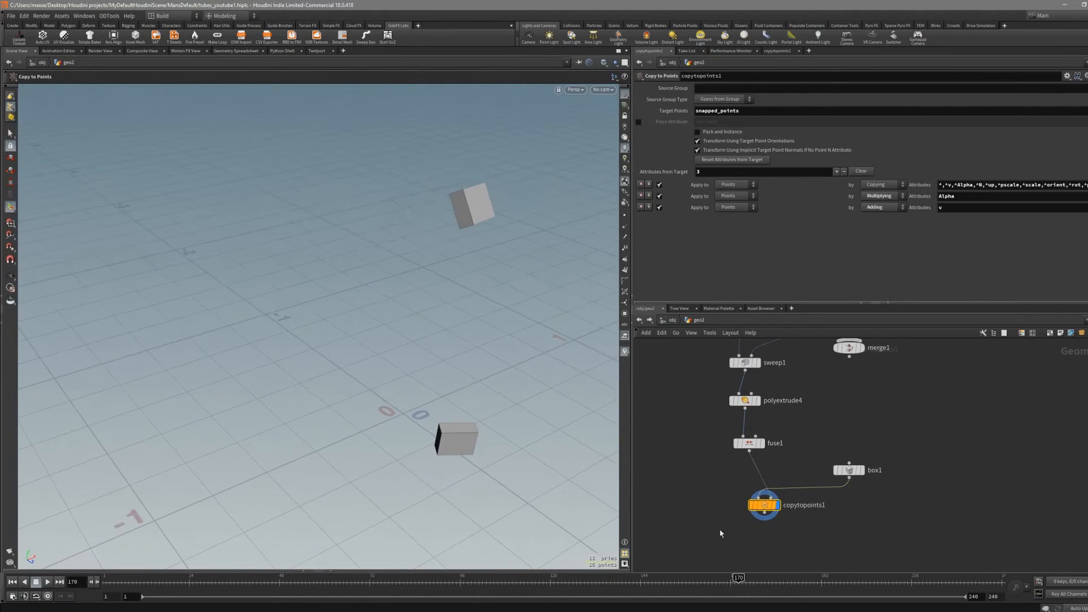
Step: Merge sweep1 with copytopoints1, display the merge, and check the boxes on both tube ends
scroll(708, 525, down, 3)
middle_drag(722, 524, 759, 507)
click(779, 456)
drag(776, 454, 753, 456)
scroll(762, 524, up, 2)
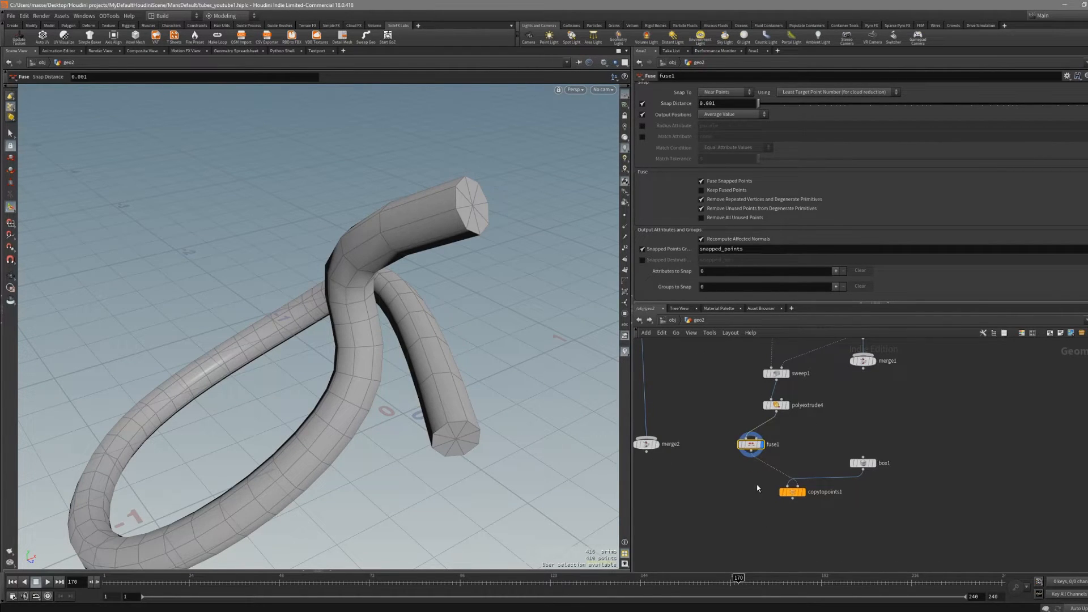
click(777, 373)
drag(776, 373, 705, 376)
shift+click(786, 492)
key(alt+m)
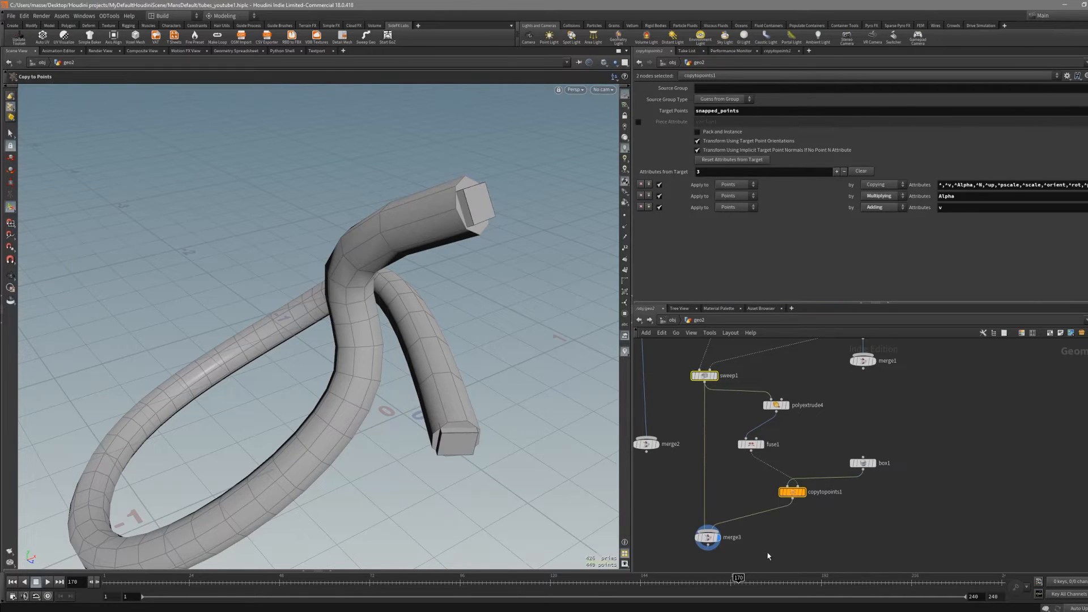
click(696, 540)
key(Escape)
drag(567, 431, 439, 308)
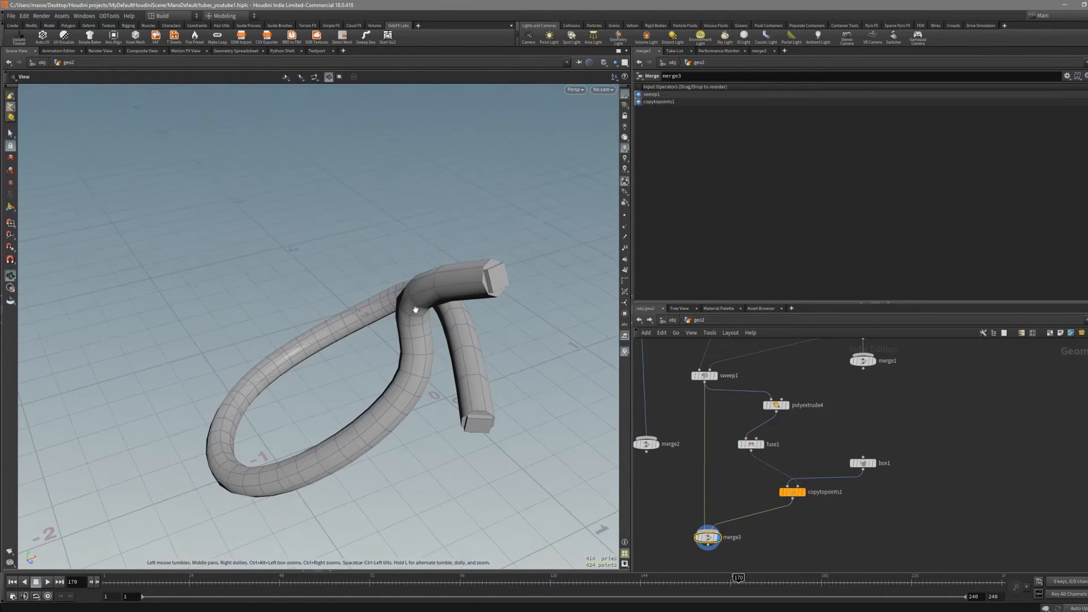
drag(491, 377, 597, 338)
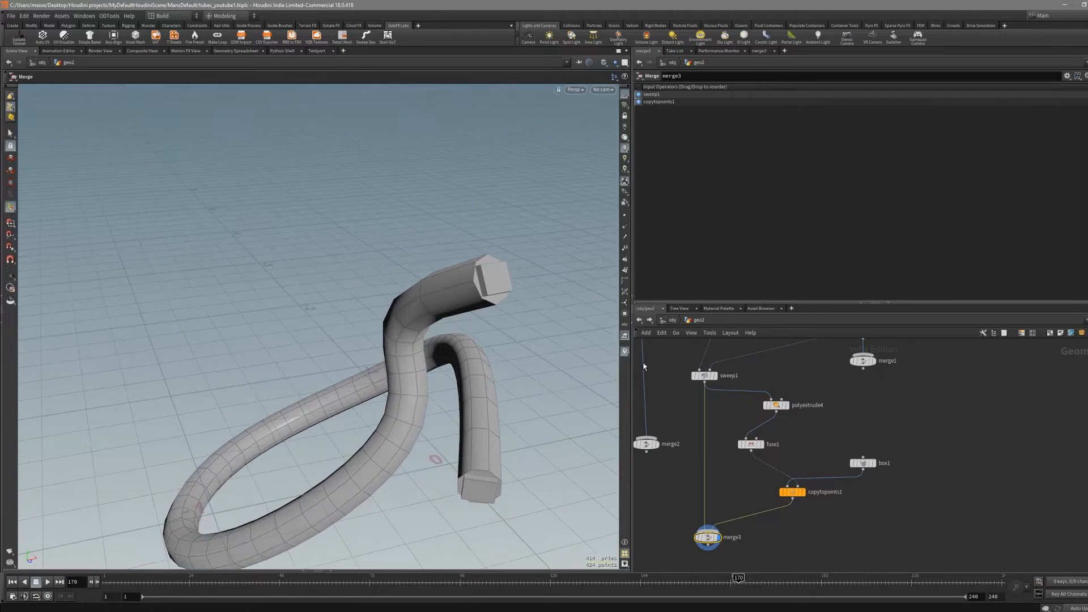
Step: Enlarge box1 in the viewport to a size of about 1.66 × 2.07 × 1.84
click(862, 463)
drag(457, 477, 463, 494)
key(ctrl+z)
mouse_move(422, 461)
alt+mouse_down()
mouse_move(446, 469)
mouse_move(431, 476)
mouse_move(448, 462)
mouse_move(388, 473)
mouse_move(427, 468)
alt+mouse_up()
alt+drag(497, 456, 477, 486)
alt+drag(477, 485, 483, 462)
key(s)
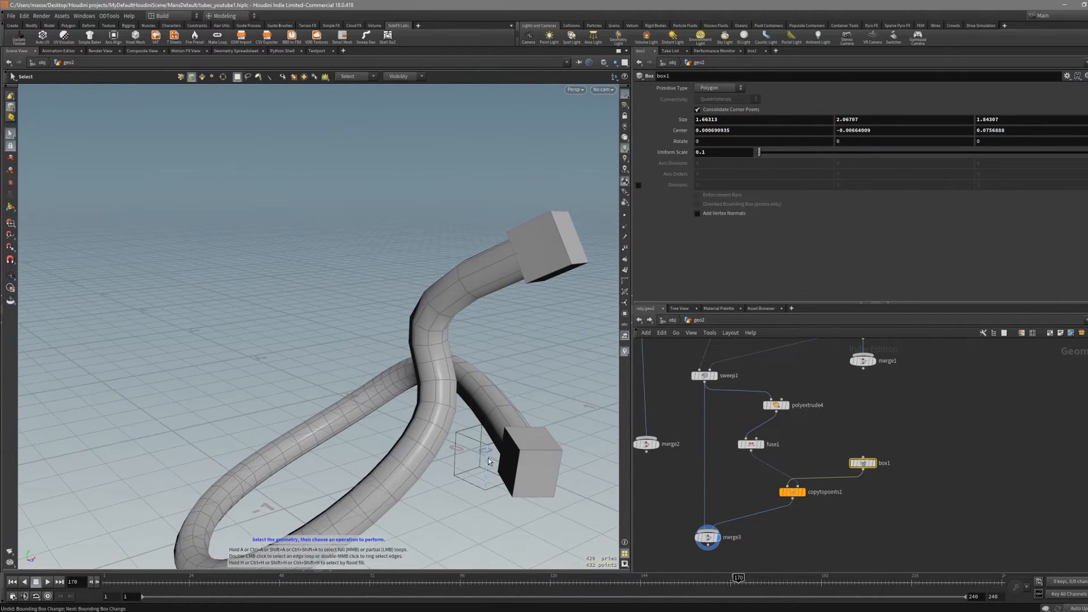
Step: Bevel the four selected edges of box1 with PolyBevel and adjust the bevel distance to round its profile
click(483, 462)
middle_click(487, 466)
key(c)
click(529, 460)
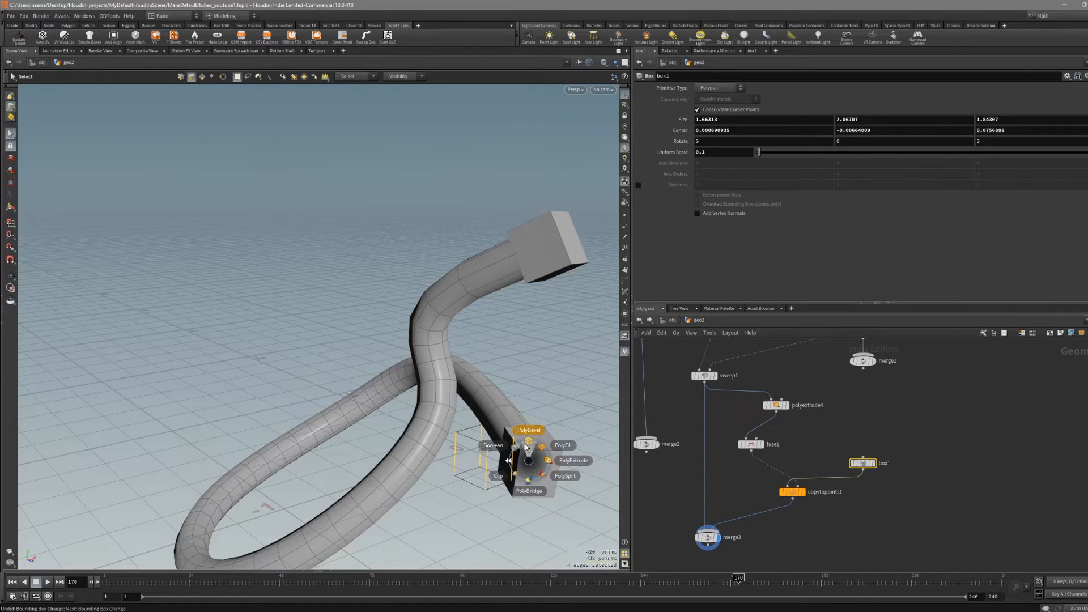
click(528, 444)
drag(797, 127, 770, 134)
Step: Select all primitives of the beveled box and rotate them 90 degrees about X so it lines up with the tube ends
key(s)
key(4)
key(n)
key(r)
drag(521, 425, 525, 476)
alt+middle_drag(525, 476, 483, 455)
Step: PolyExtrude the rounded box's end face with distance 0 and inset 0.035, and turn off Output Back
key(s)
click(465, 436)
alt+drag(464, 435, 484, 448)
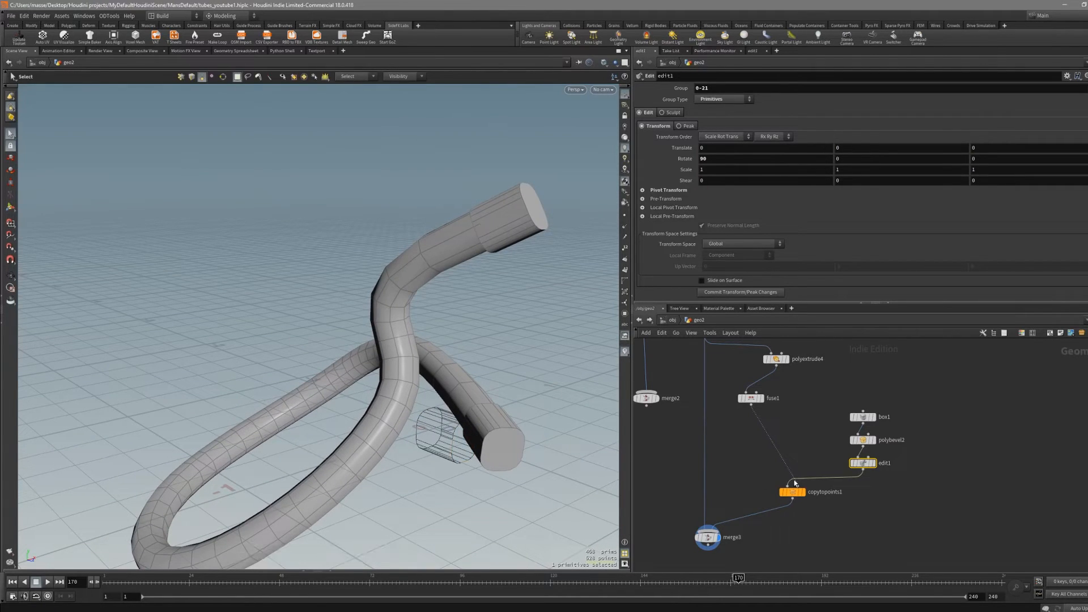
click(873, 463)
scroll(485, 450, up, 3)
key(c)
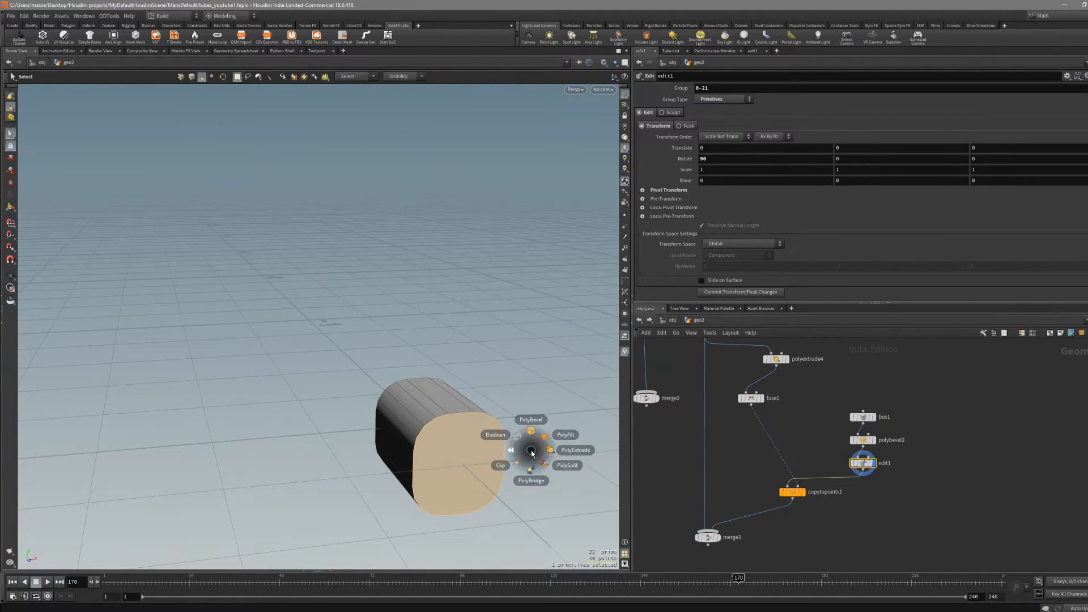
click(548, 452)
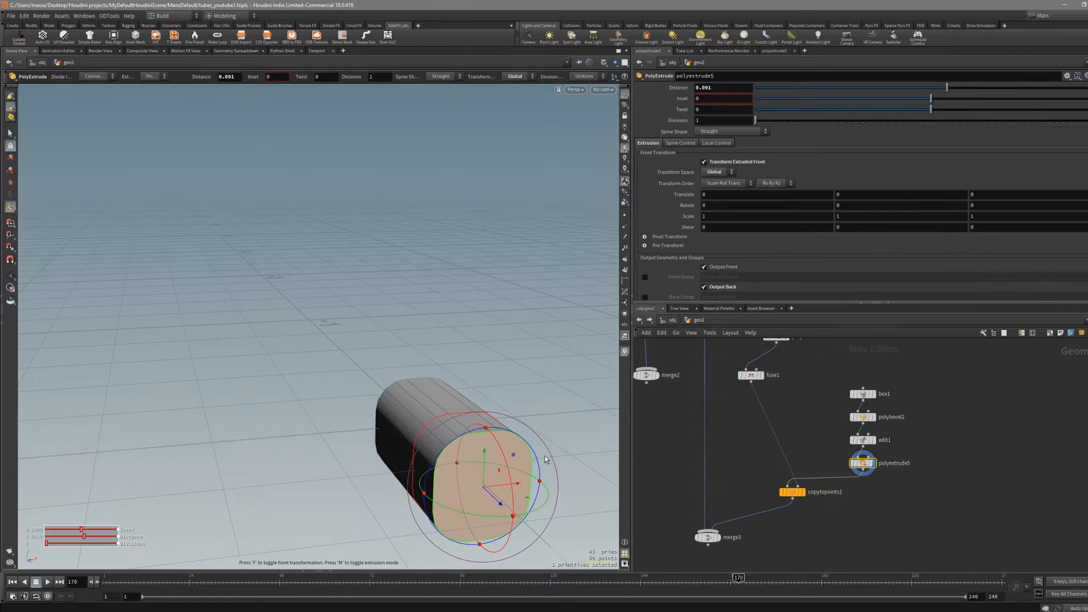
scroll(771, 115, up, 1)
ctrl+middle_click(681, 122)
drag(930, 136, 937, 136)
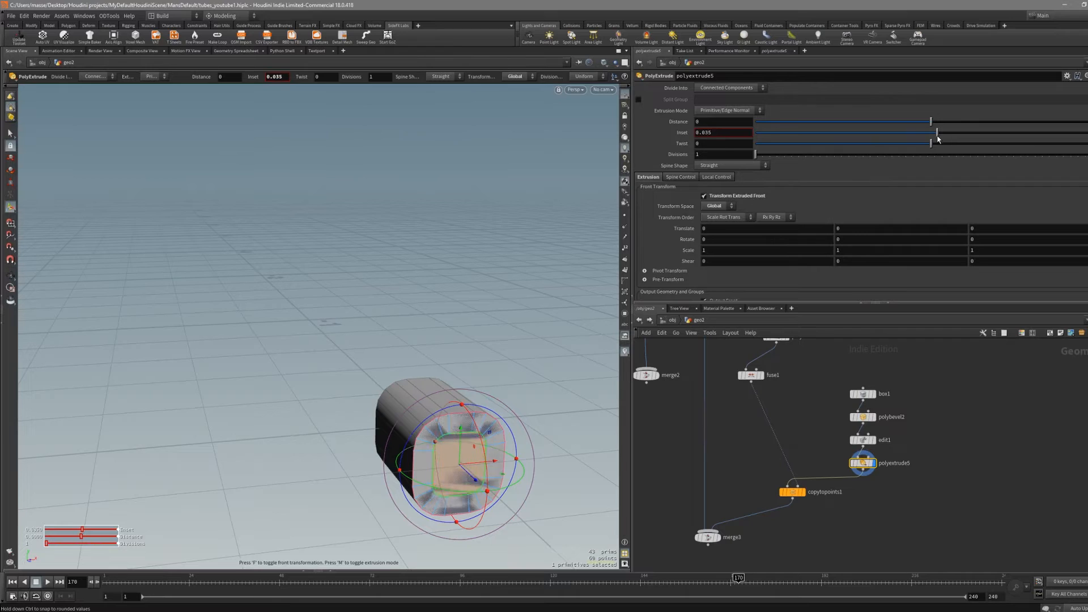
scroll(756, 281, down, 1)
click(704, 298)
Step: PolyExtrude the inner end face by 0.091 and shift the extruded front about -0.013 along Z
key(c)
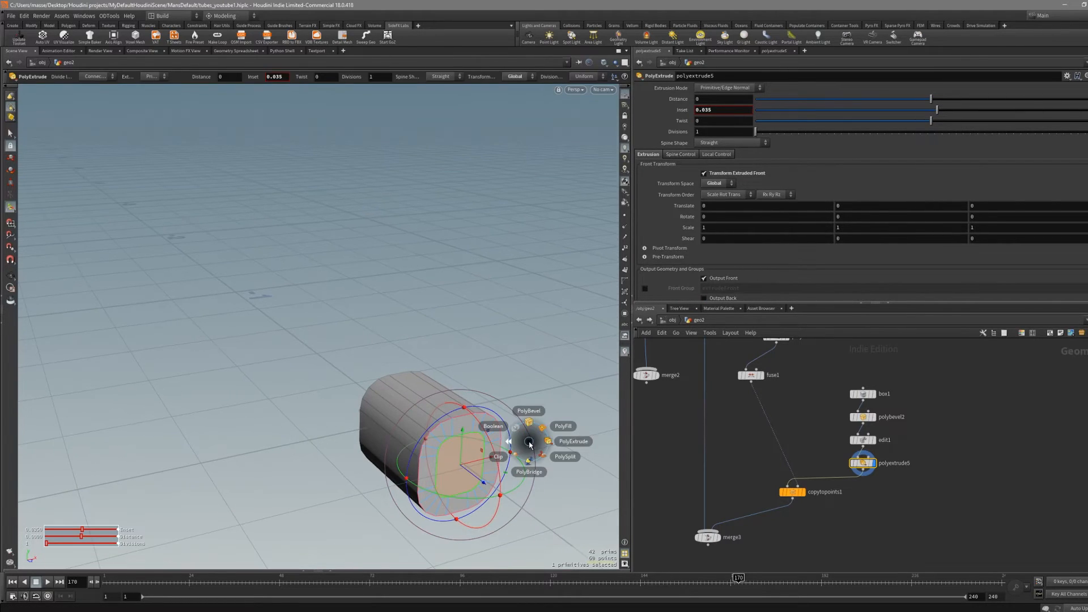
click(548, 445)
mouse_move(506, 497)
mouse_down()
mouse_move(479, 476)
mouse_move(486, 485)
mouse_up()
key(Escape)
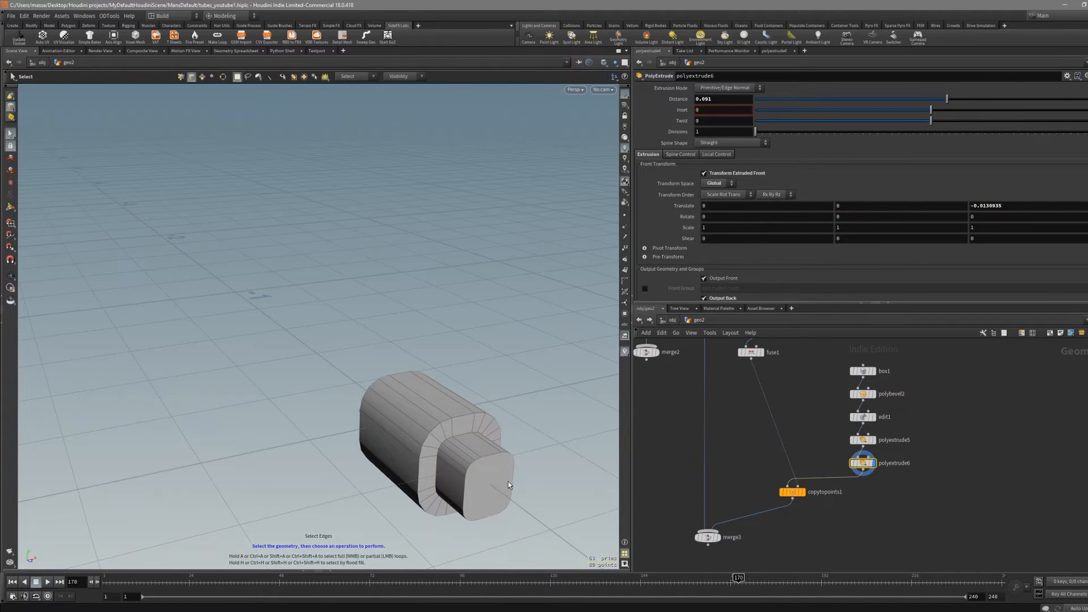
key(shift+w)
key(shift+w)
Step: Display merge3 and check the stepped end pieces on the tube
drag(533, 431, 486, 520)
click(717, 537)
mouse_move(600, 493)
mouse_down()
mouse_move(397, 399)
mouse_move(513, 377)
mouse_move(495, 418)
mouse_move(544, 405)
mouse_move(525, 364)
mouse_move(482, 453)
mouse_up()
key(shift+w)
key(shift+w)
Step: Redraw the tube's guide curve as a longer winding path, and duplicate the box1 to polyextrude6 chain beside the original
scroll(757, 526, down, 8)
scroll(818, 381, up, 3)
middle_drag(828, 374, 831, 435)
click(771, 402)
key(Escape)
drag(566, 323, 518, 356)
key(Return)
click(524, 185)
click(336, 183)
click(220, 278)
key(Escape)
alt+drag(195, 341, 244, 311)
scroll(292, 287, down, 4)
click(305, 384)
click(391, 460)
click(488, 442)
click(571, 232)
click(530, 282)
click(504, 367)
key(Return)
alt+drag(448, 377, 487, 418)
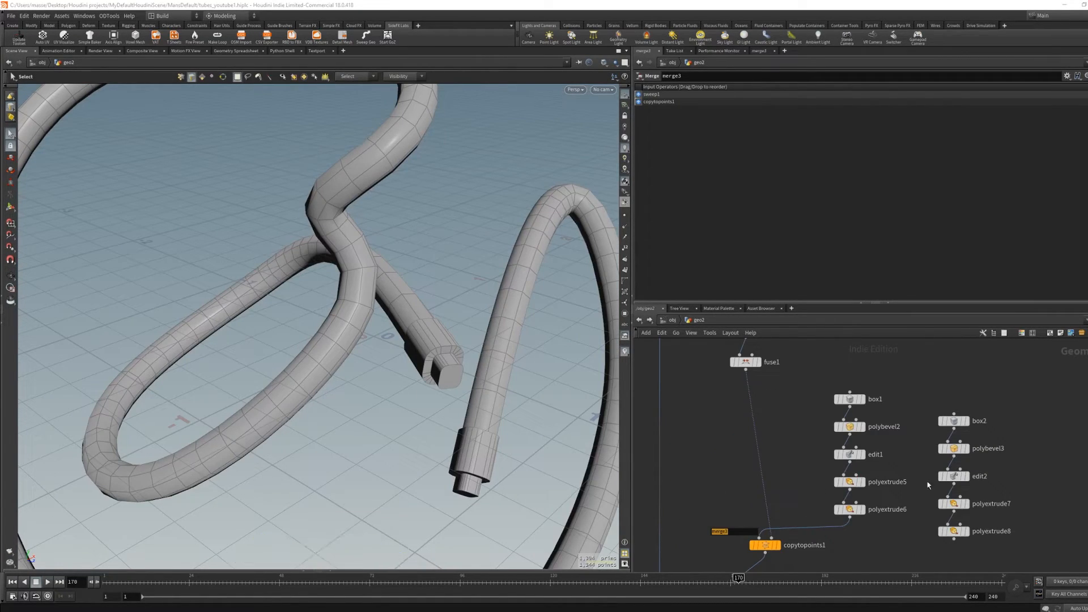
Step: Display fuse1, insert a Group by Range node between it and copytopoints1, and display the new node
middle_drag(787, 449, 796, 458)
drag(443, 366, 461, 382)
scroll(461, 381, up, 3)
middle_drag(799, 423, 769, 464)
click(736, 411)
alt+drag(450, 371, 476, 360)
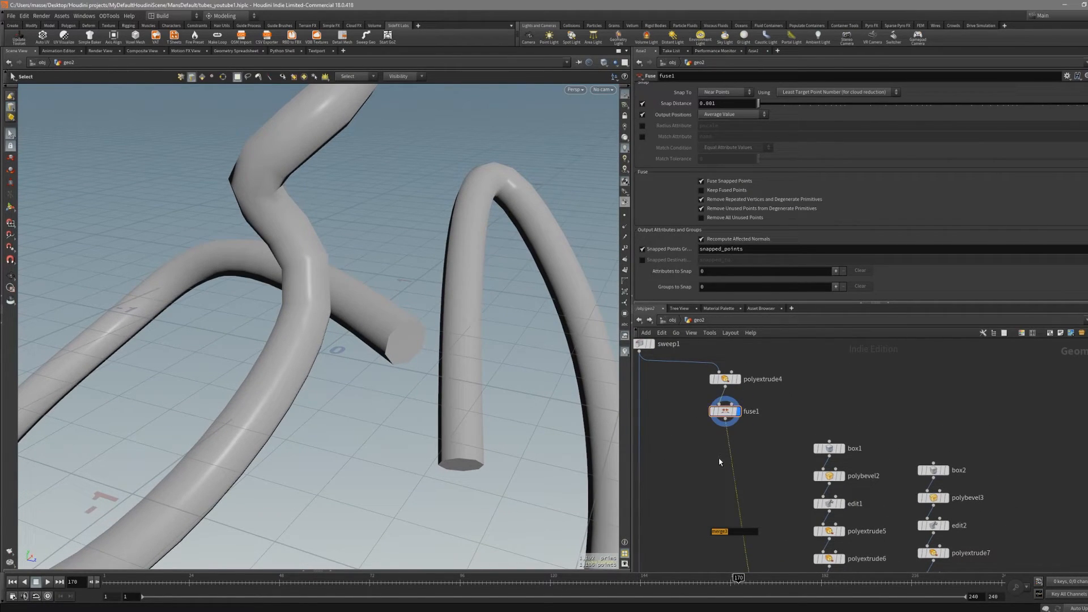
key(Tab)
text(range)
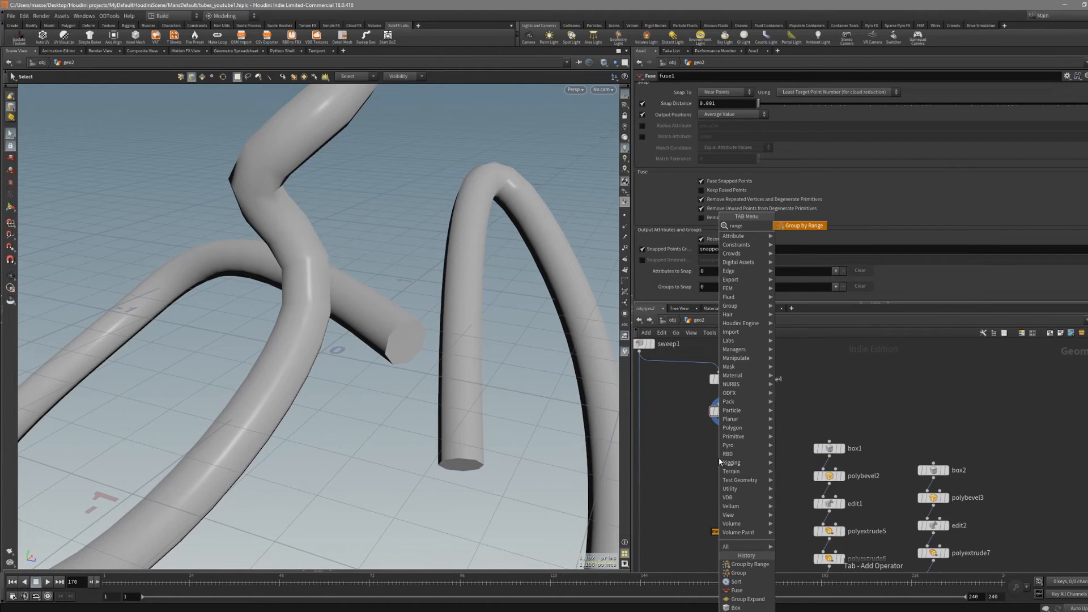
key(Return)
click(716, 443)
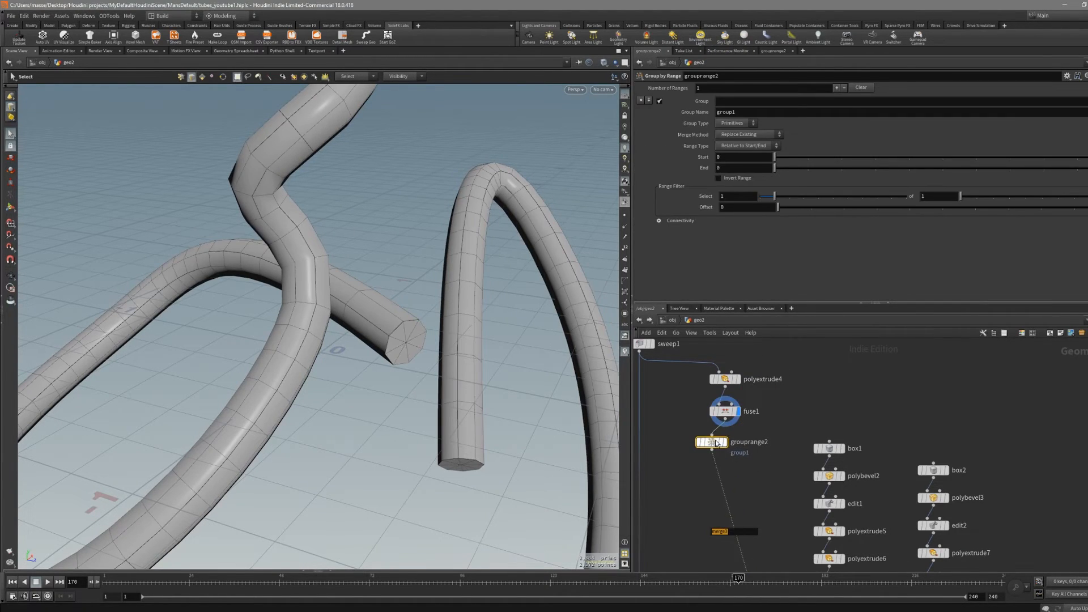
drag(717, 444, 715, 466)
Step: Restrict grouprange2 to the snapped_points group and set its Group Type to Points
click(1052, 114)
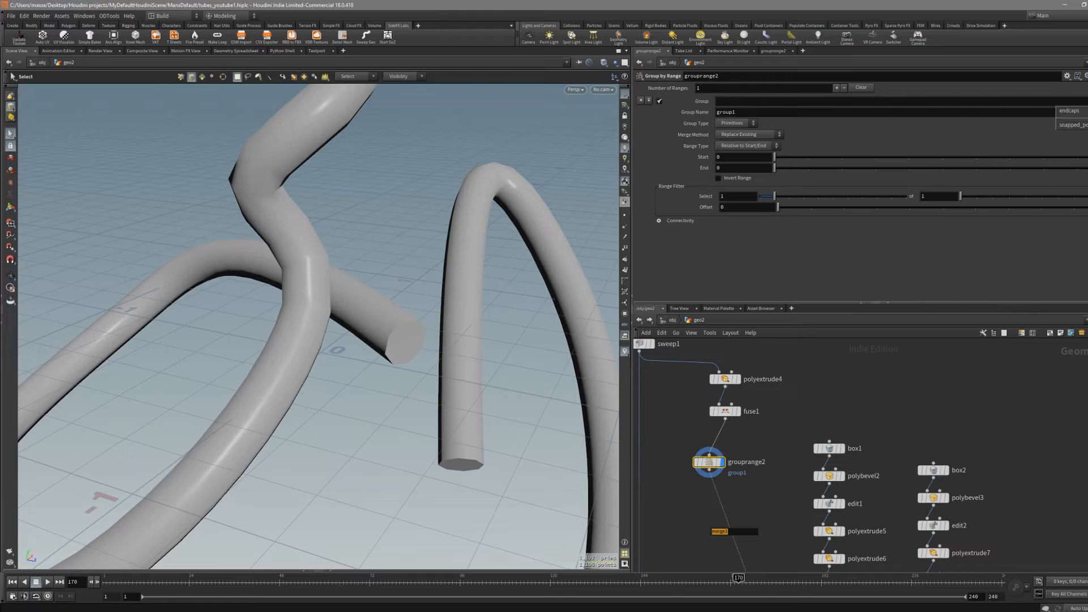
click(1071, 125)
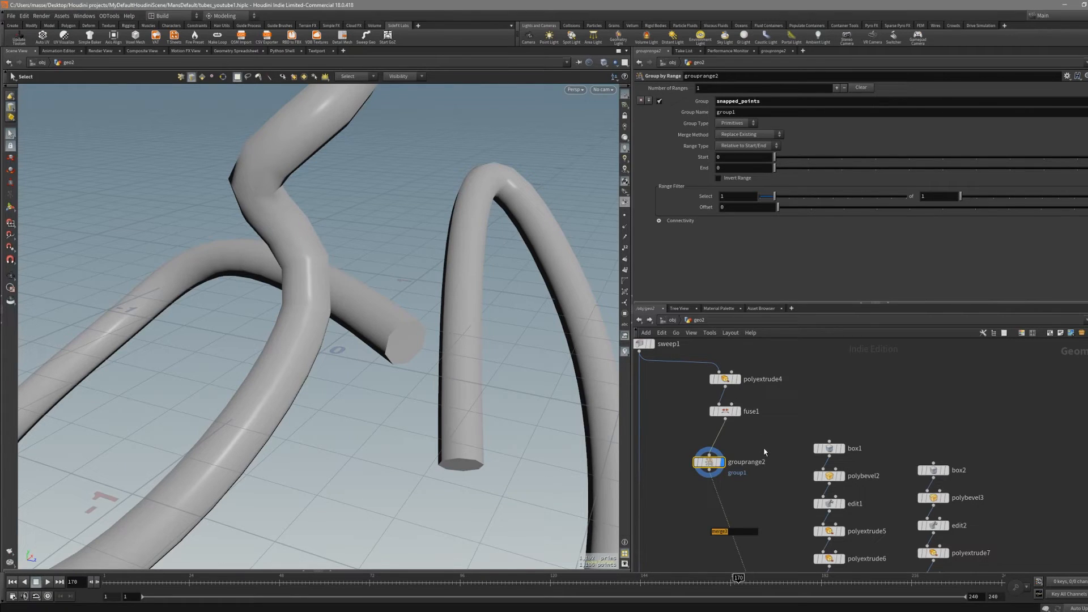
key(Return)
alt+drag(420, 324, 439, 333)
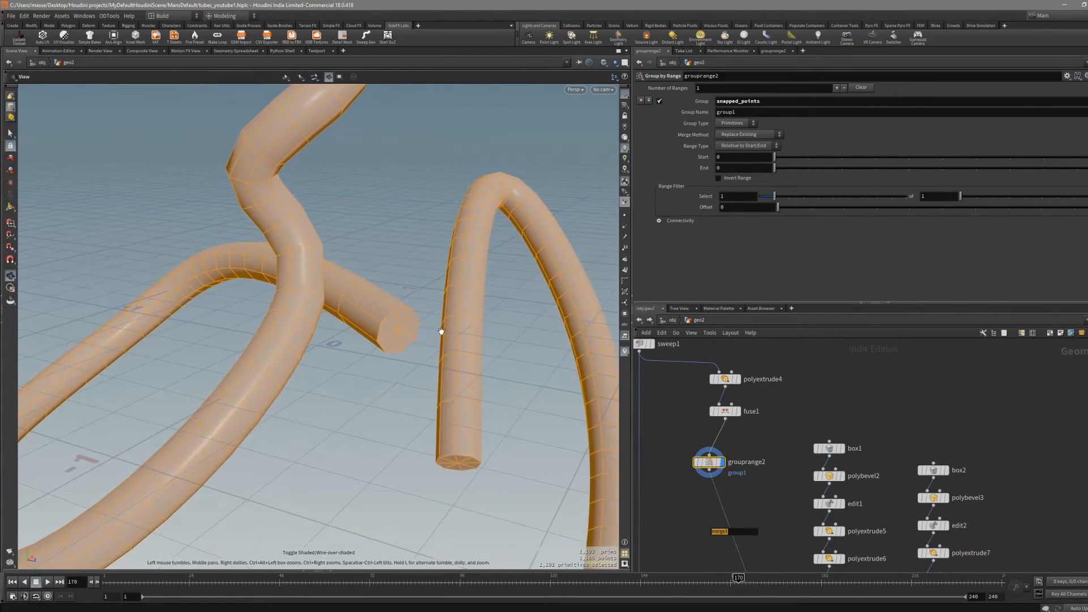
click(748, 124)
click(748, 132)
scroll(449, 322, up, 4)
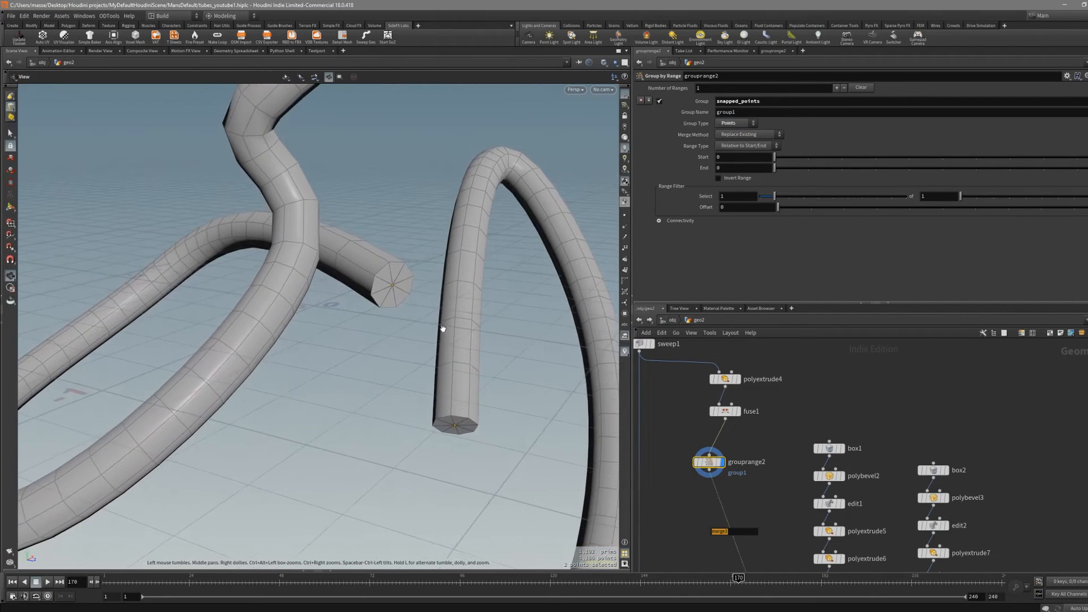
alt+drag(471, 323, 494, 338)
key(Return)
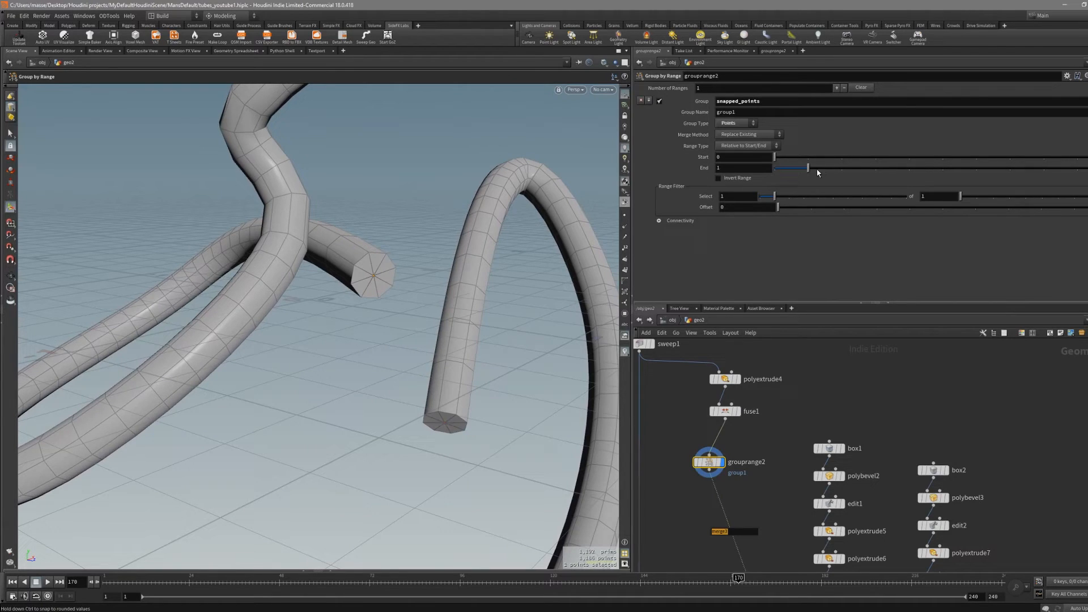
Step: Try the start and end values of grouprange2, settling on Start 1 and End 0 with Invert Range on
click(805, 160)
drag(806, 170, 781, 172)
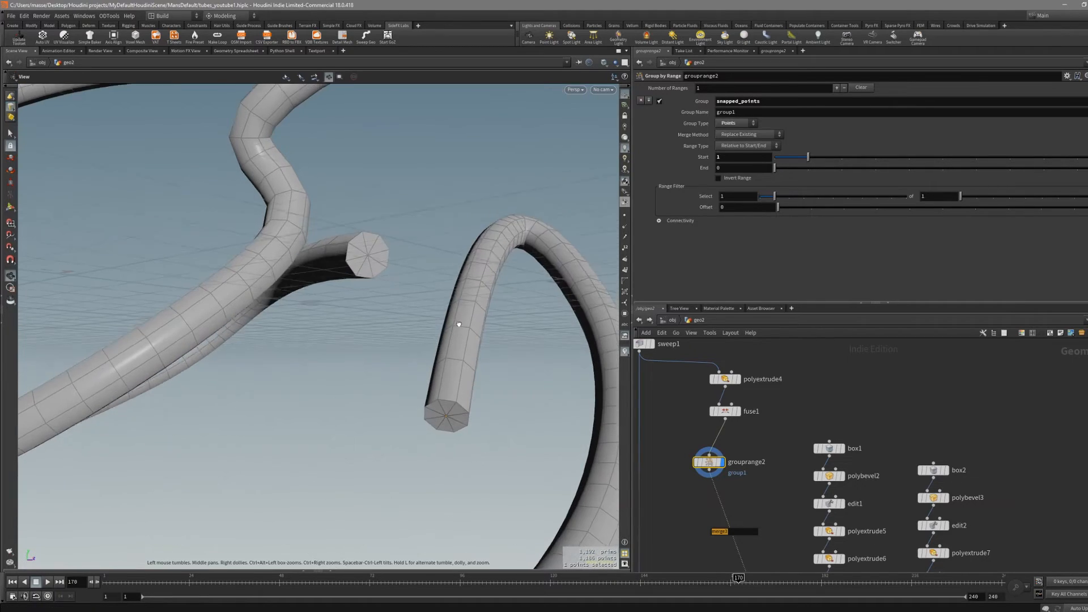
click(806, 168)
drag(806, 158, 774, 157)
alt+drag(553, 268, 518, 298)
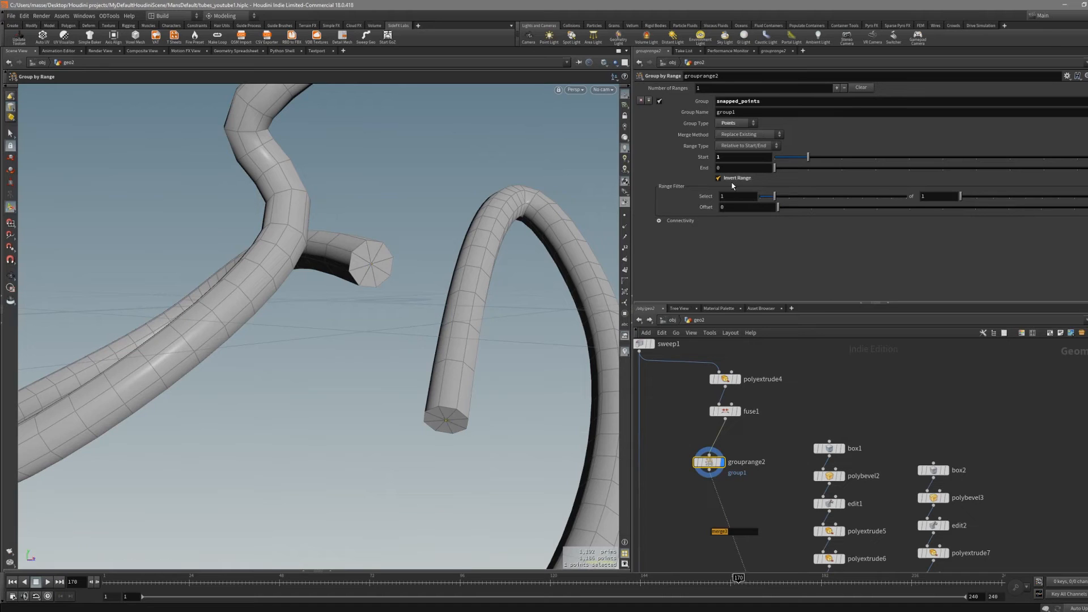
alt+drag(531, 326, 491, 337)
Step: Name the point group of grouprange2 bottom
middle_drag(760, 464, 772, 434)
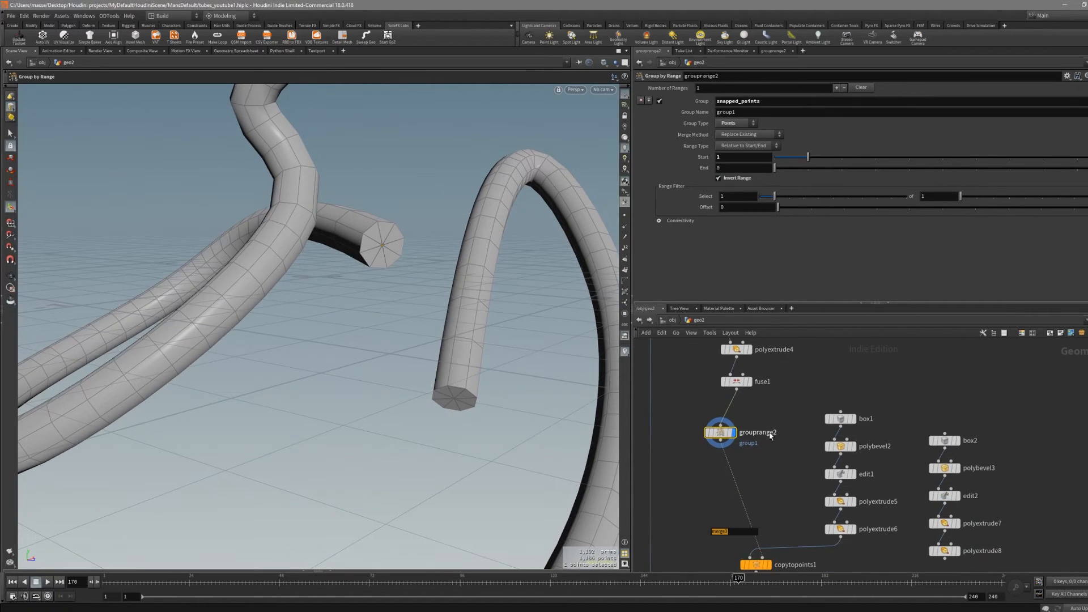
click(763, 112)
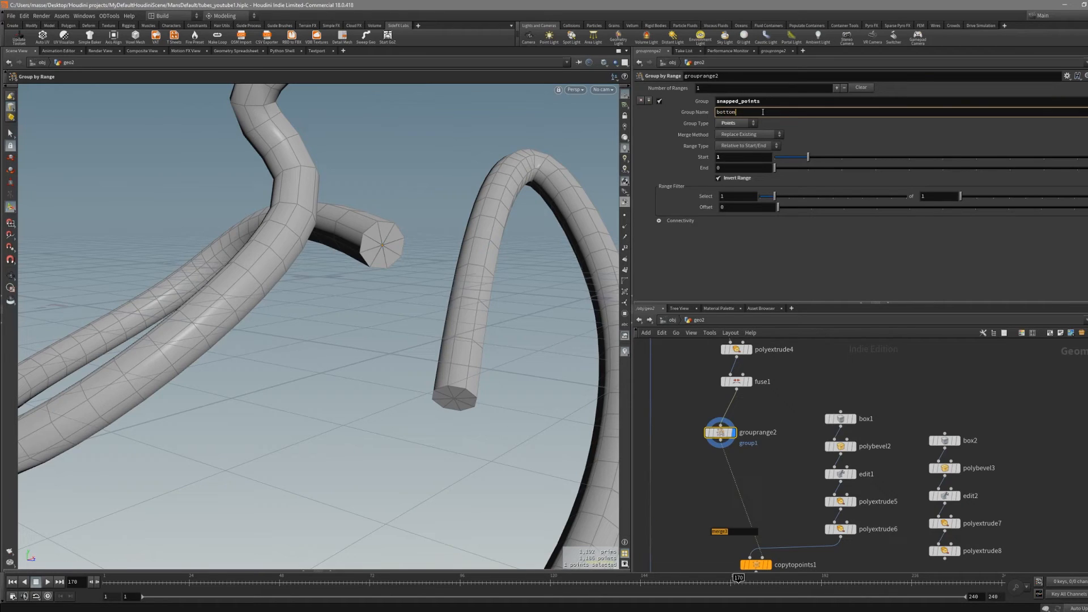
key(Return)
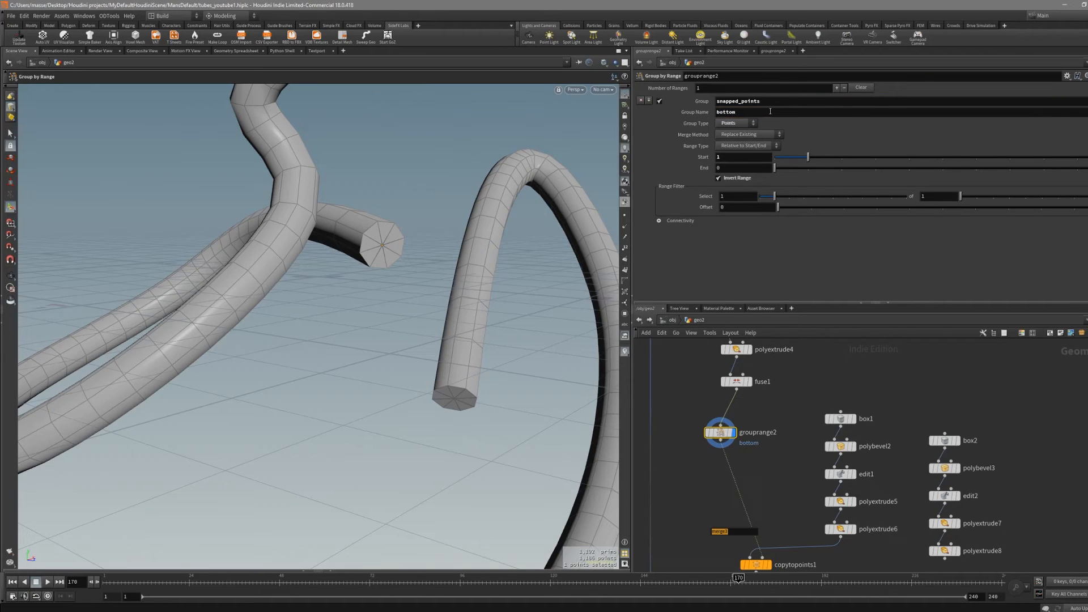
Step: Duplicate grouprange2 below it with Invert Range off, name its group top, and compare the two nodes' groups
middle_drag(776, 407, 788, 391)
click(735, 449)
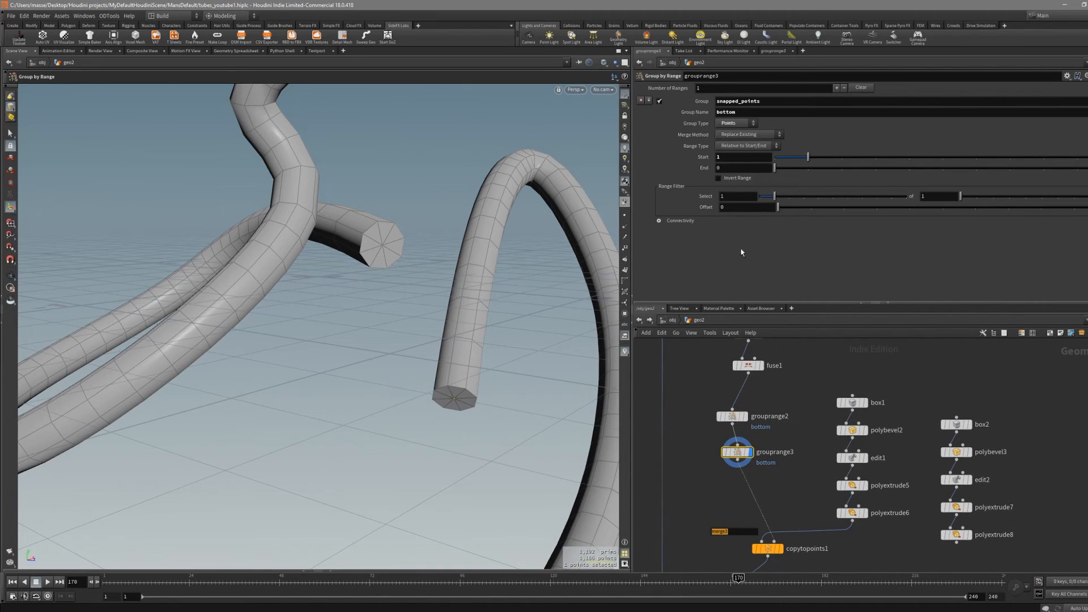
click(756, 113)
text(top)
key(Return)
middle_drag(781, 390, 786, 381)
click(732, 407)
click(749, 407)
click(739, 442)
click(753, 442)
Step: Display copytopoints1 and replace its Target Points with the bottom group
scroll(777, 427, down, 1)
middle_drag(790, 483, 760, 432)
click(741, 477)
click(754, 476)
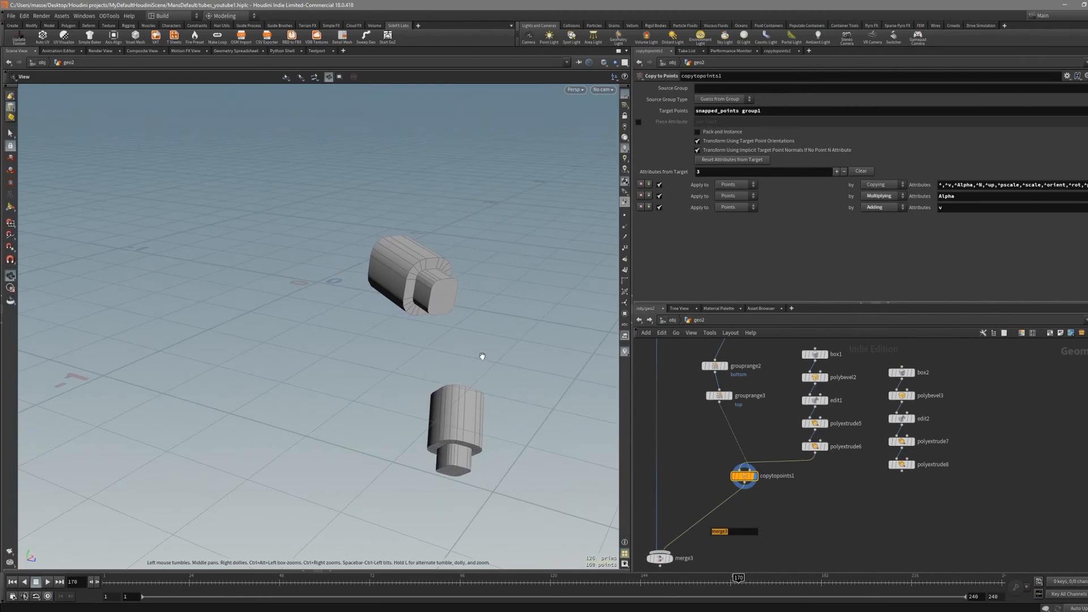
click(1033, 110)
key(ctrl+a)
key(BackSpace)
key(Return)
click(1085, 111)
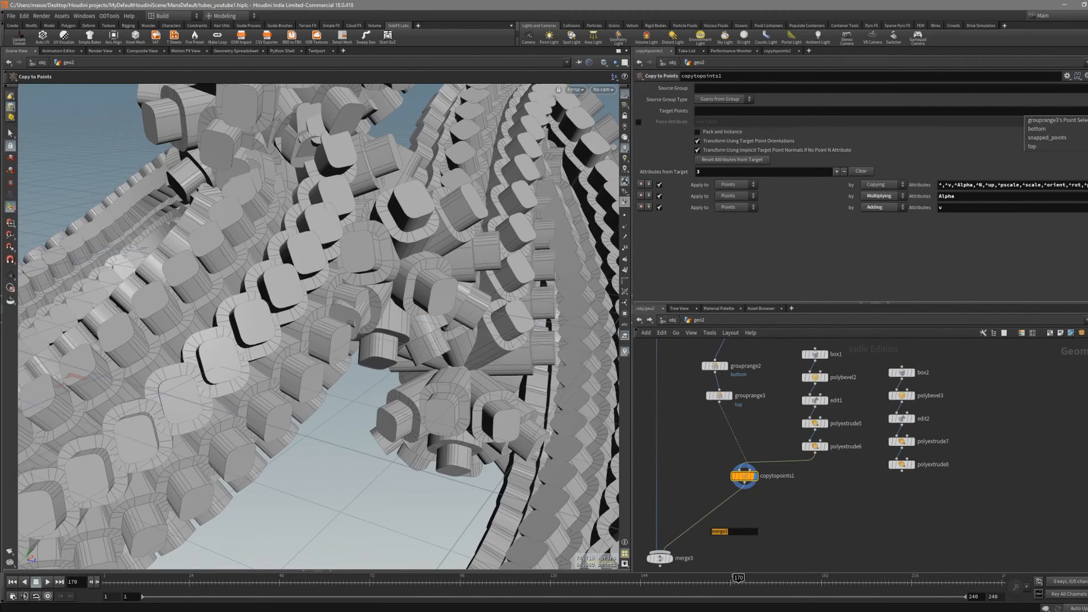
click(1049, 120)
Step: Duplicate copytopoints1, feed the copy from polyextrude8, and set its Target Points to top
middle_drag(782, 504, 742, 488)
alt+drag(724, 456, 781, 491)
drag(877, 448, 782, 476)
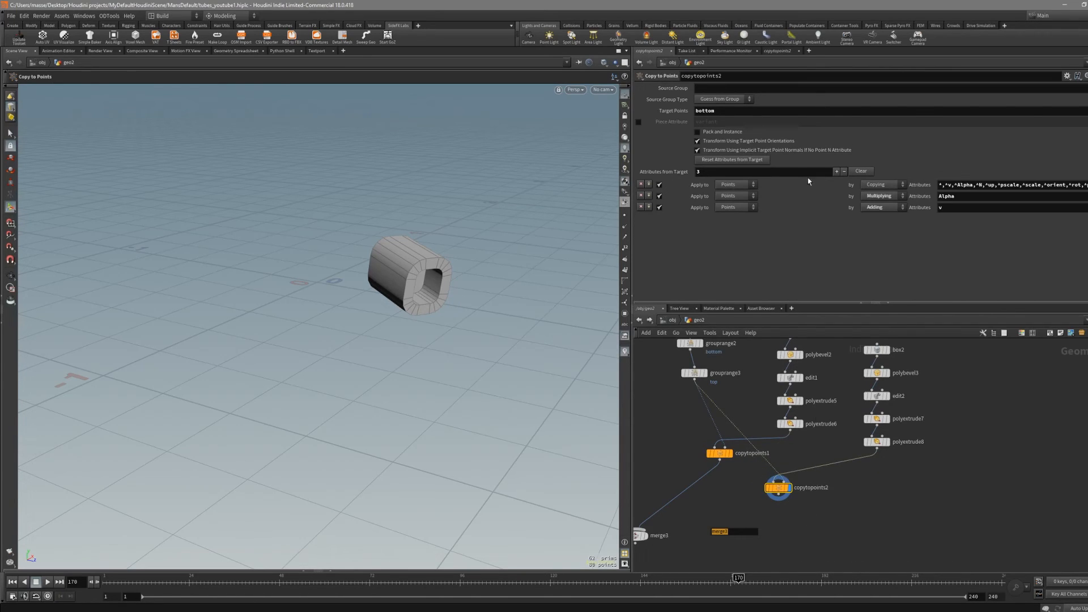
click(808, 110)
key(BackSpace)
click(1081, 111)
click(1074, 147)
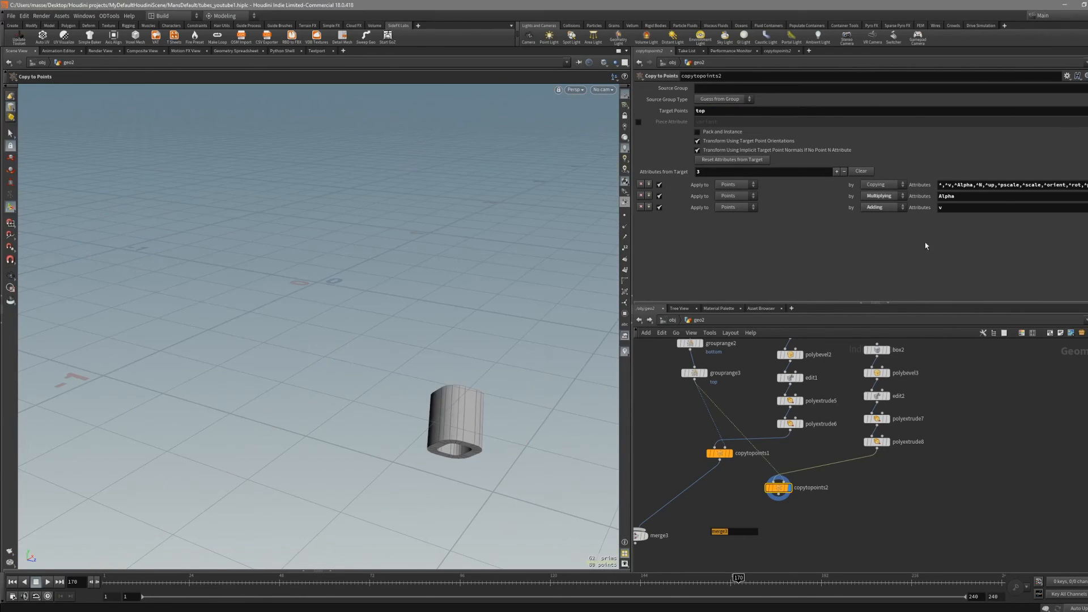
Step: Connect copytopoints2 into merge3 and display the merge
scroll(816, 441, down, 2)
scroll(832, 481, up, 2)
middle_drag(752, 481, 756, 474)
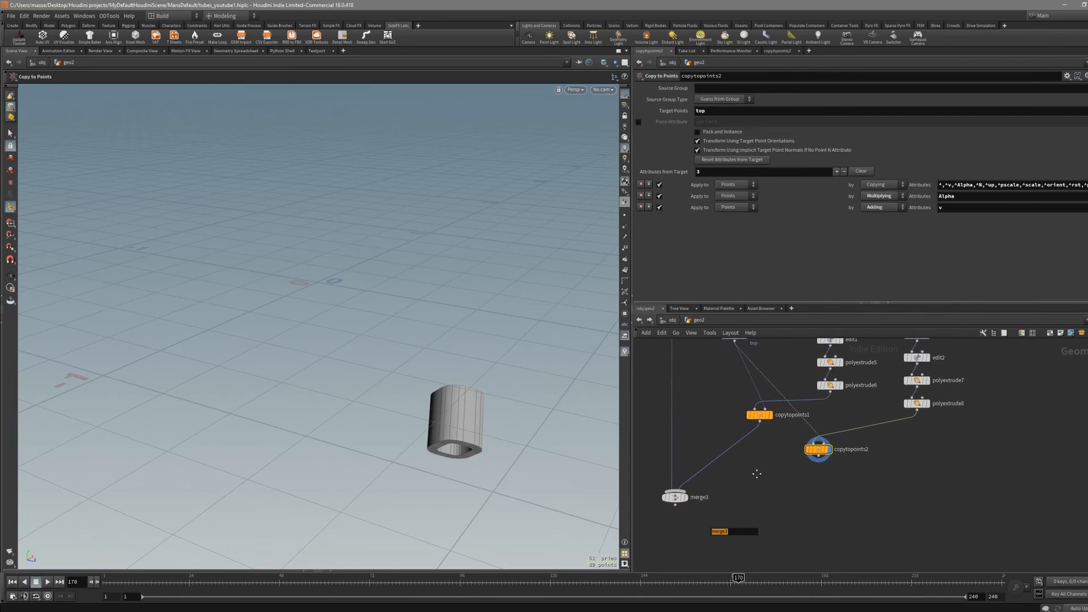
click(759, 415)
scroll(805, 471, down, 2)
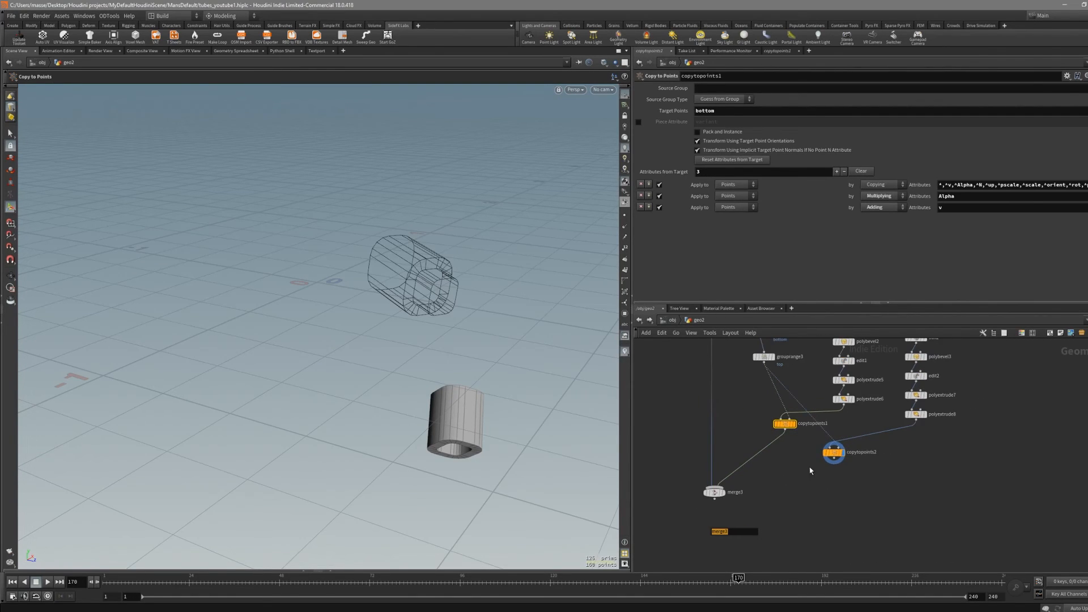
drag(833, 459, 729, 495)
click(723, 492)
Step: Examine the merged tube and its two end pieces from several angles, with and without wireframe
mouse_move(417, 340)
mouse_down()
mouse_move(386, 382)
mouse_move(427, 337)
mouse_move(440, 374)
mouse_move(455, 360)
mouse_up()
key(shift+w)
key(shift+w)
key(shift+w)
key(shift+w)
right_drag(456, 361, 610, 323)
drag(609, 323, 473, 437)
scroll(715, 447, down, 3)
Step: Redraw curve1 as a new winding NURBS path in the Top view, raise one end in the Left view, and check the tube
middle_drag(746, 387, 733, 486)
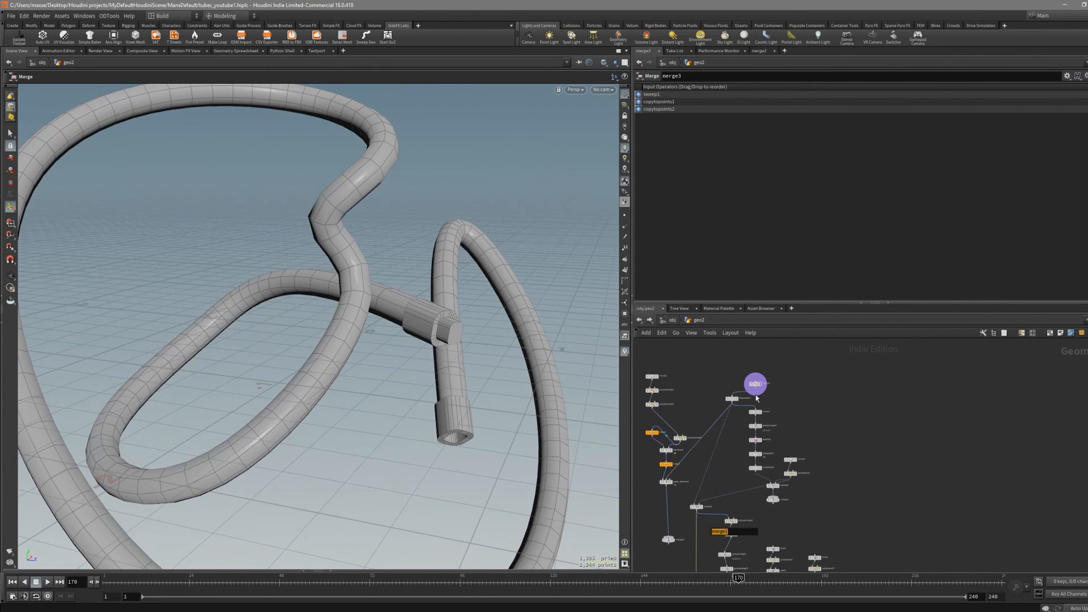
click(752, 387)
right_drag(463, 333, 367, 379)
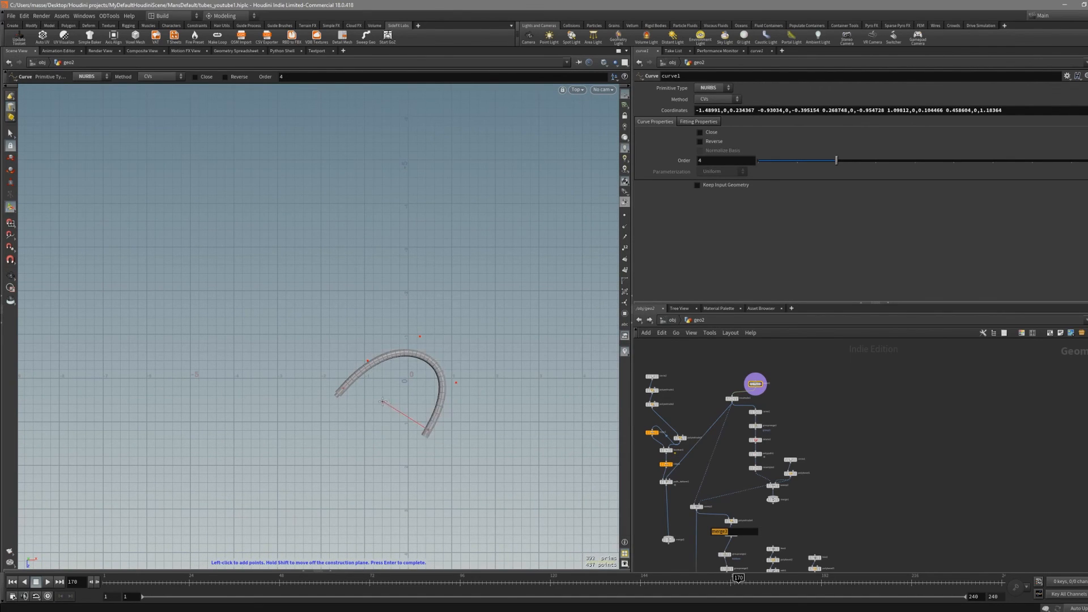
key(space+4)
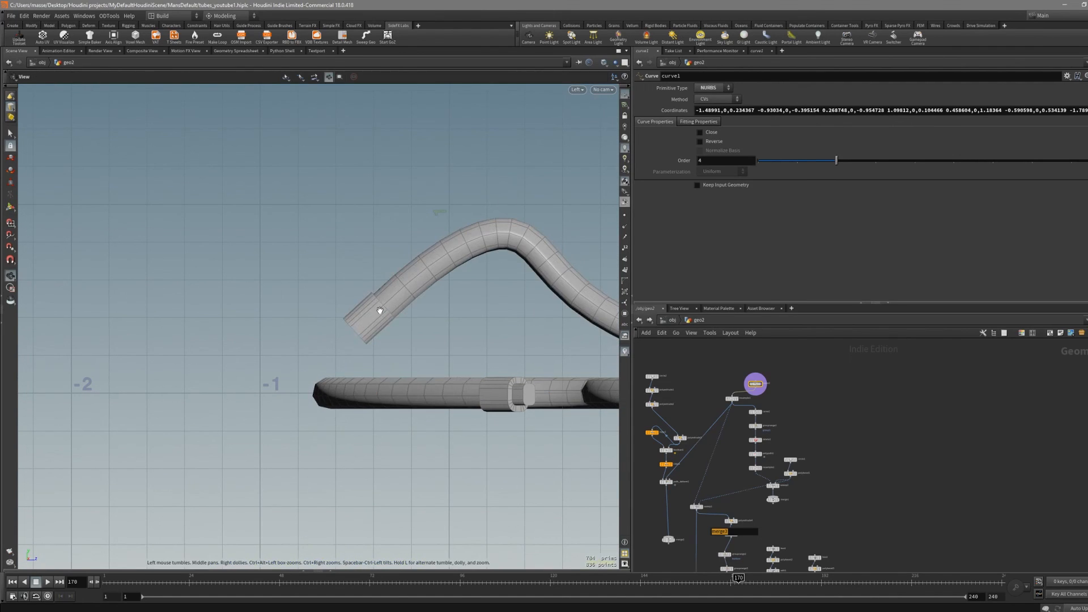
key(space+4)
key(space+1)
mouse_move(391, 383)
mouse_down()
mouse_move(474, 345)
mouse_move(464, 338)
mouse_move(470, 350)
mouse_move(423, 357)
mouse_move(478, 355)
mouse_move(451, 308)
mouse_move(435, 322)
mouse_move(432, 359)
mouse_move(402, 359)
mouse_move(382, 342)
mouse_move(369, 363)
mouse_move(376, 382)
mouse_move(385, 363)
mouse_up()
key(shift+w)
key(shift+w)
key(shift+w)
key(shift+w)
key(Escape)
key(shift+w)
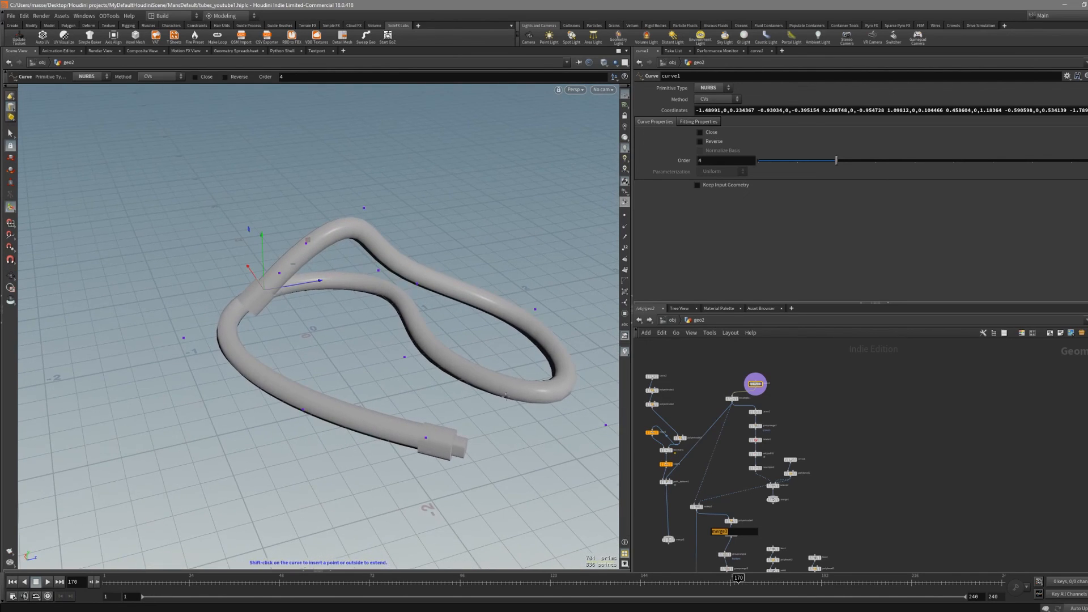